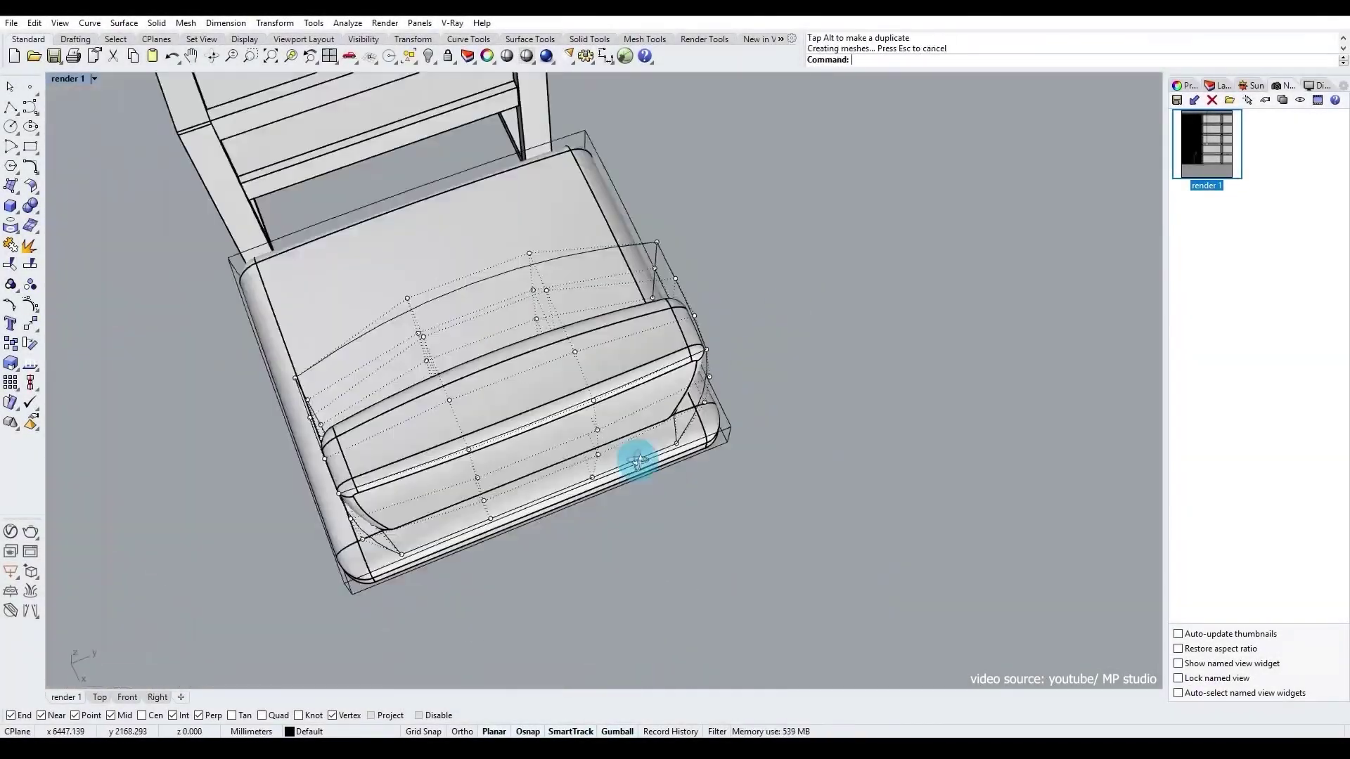
# Select the deck extrusions and start offsetting the selected surfaces.
pyautogui.keyDown('shift'); pyautogui.moveTo(738, 322); pyautogui.dragTo(703, 361); pyautogui.keyUp('shift')
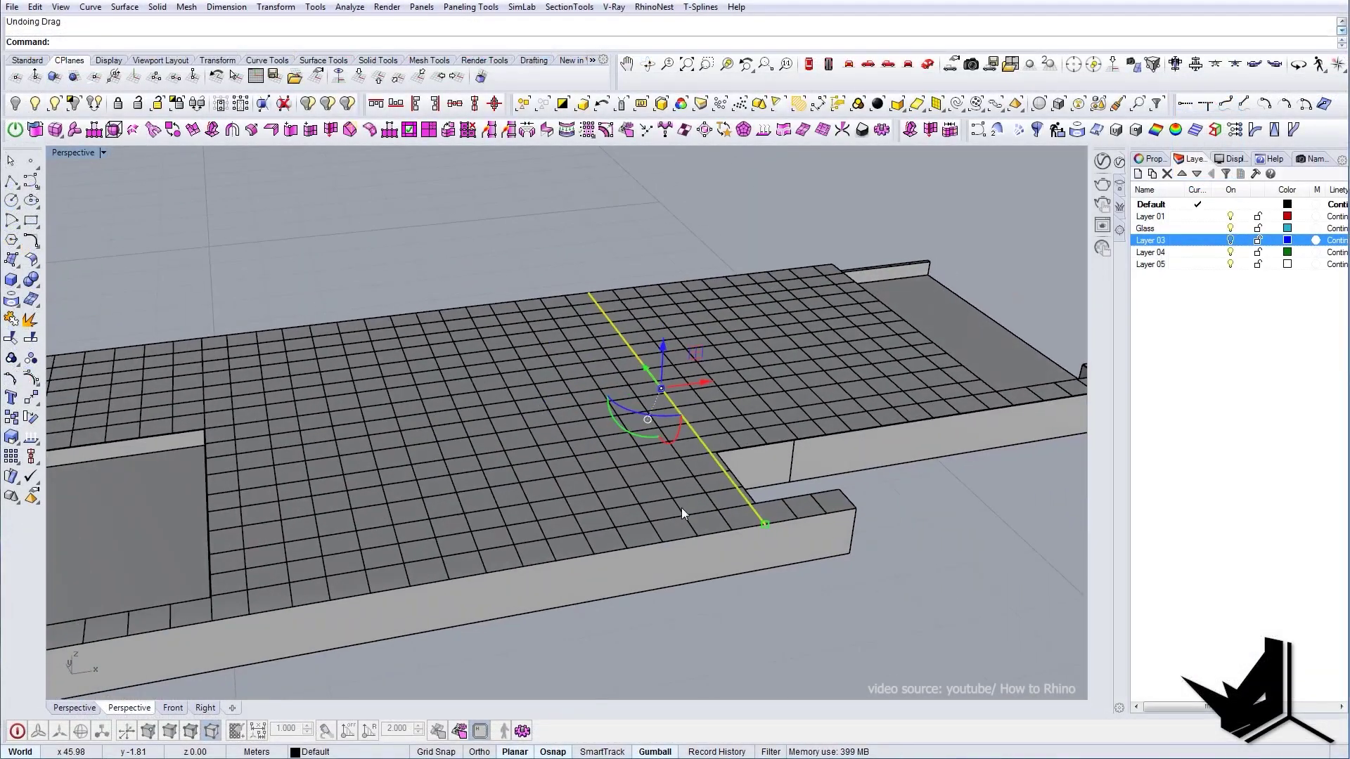
pyautogui.write('SelExtrusion')
pyautogui.press('Return')
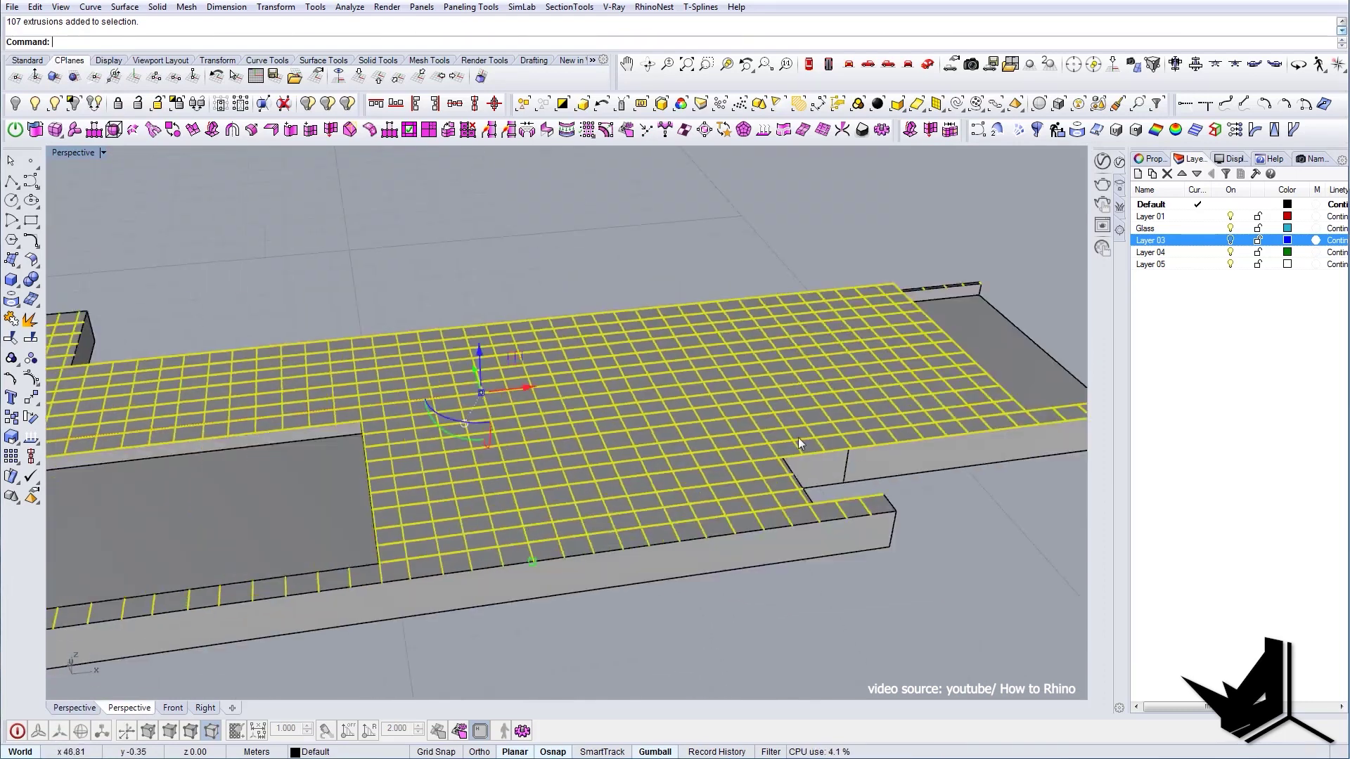
pyautogui.write('Of')
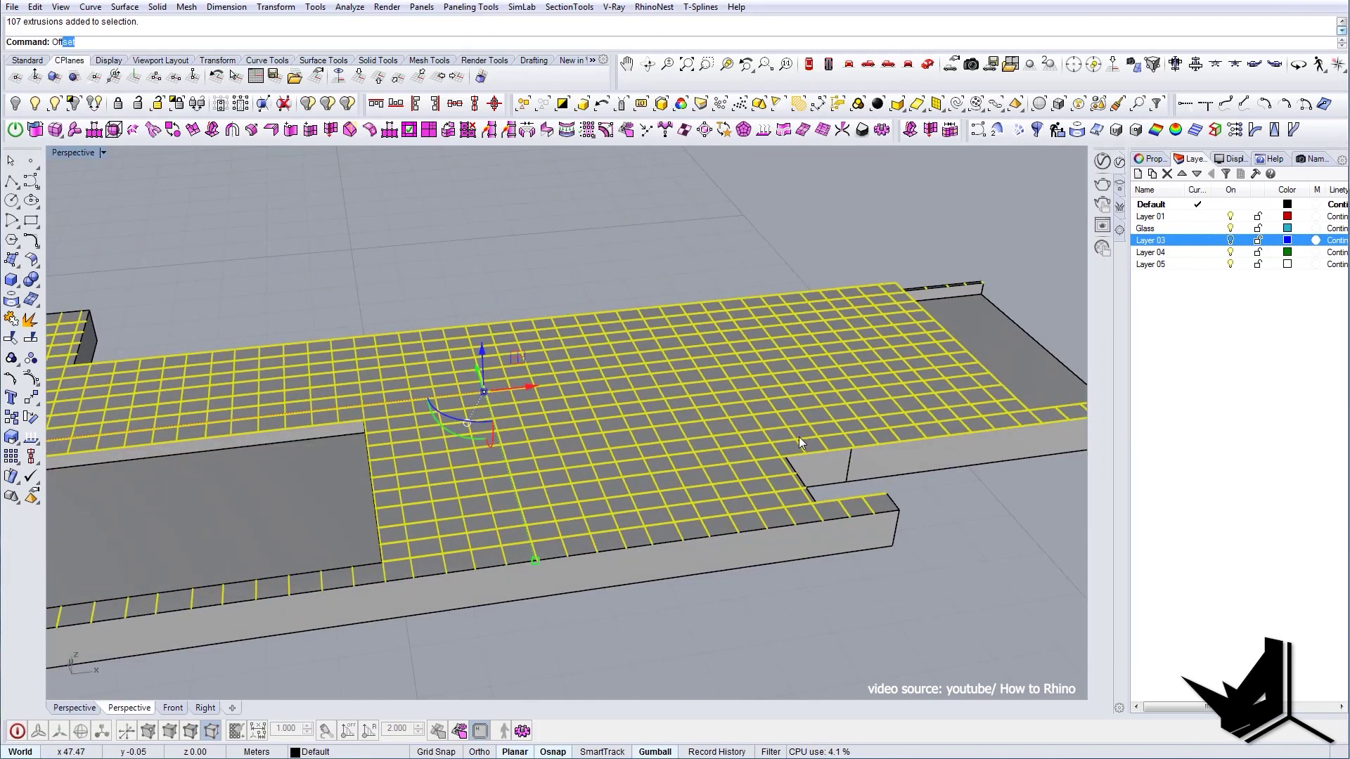
pyautogui.write('fsetSrf')
pyautogui.press('Return')
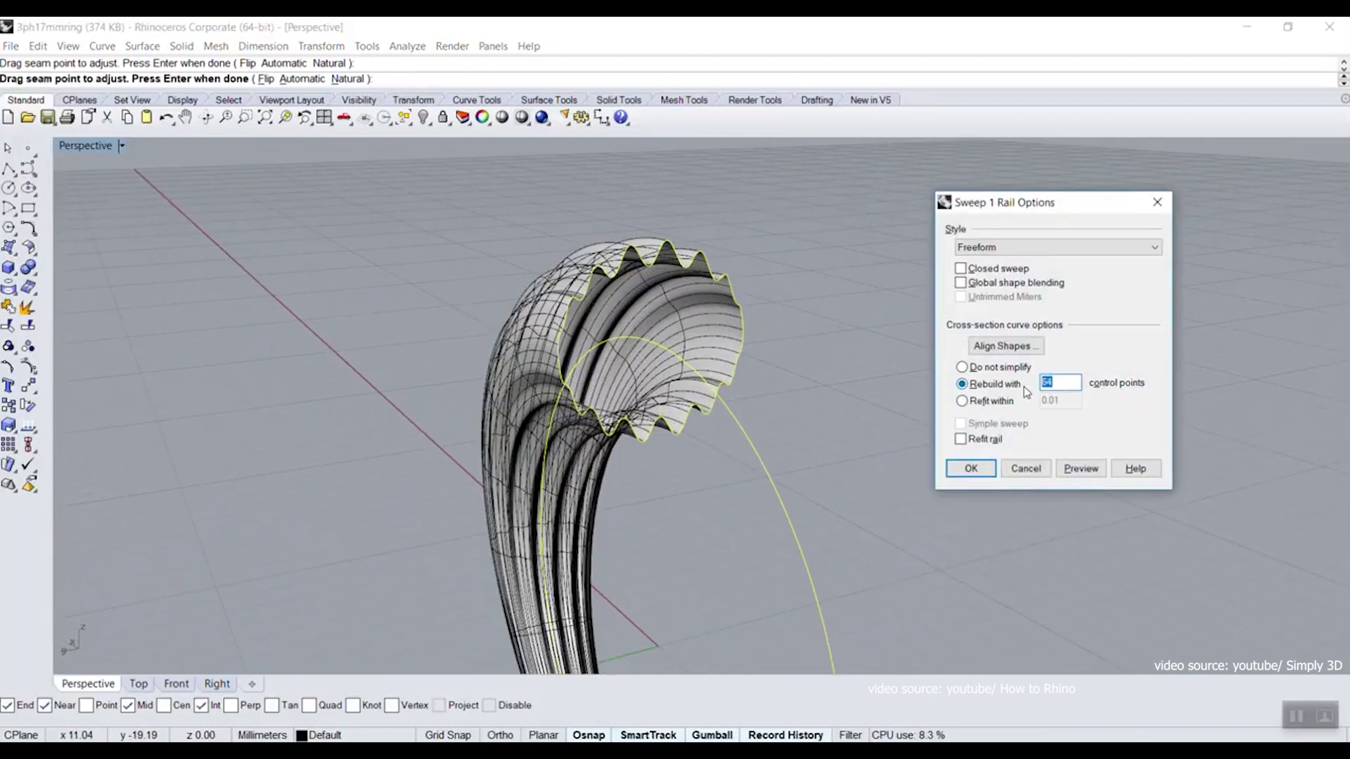
# Sweep the ring along the rail with cross-sections rebuilt to 32 control points and inspect it.
pyautogui.click(1057, 469)
pyautogui.moveTo(874, 452); pyautogui.dragTo(918, 444, button='right')
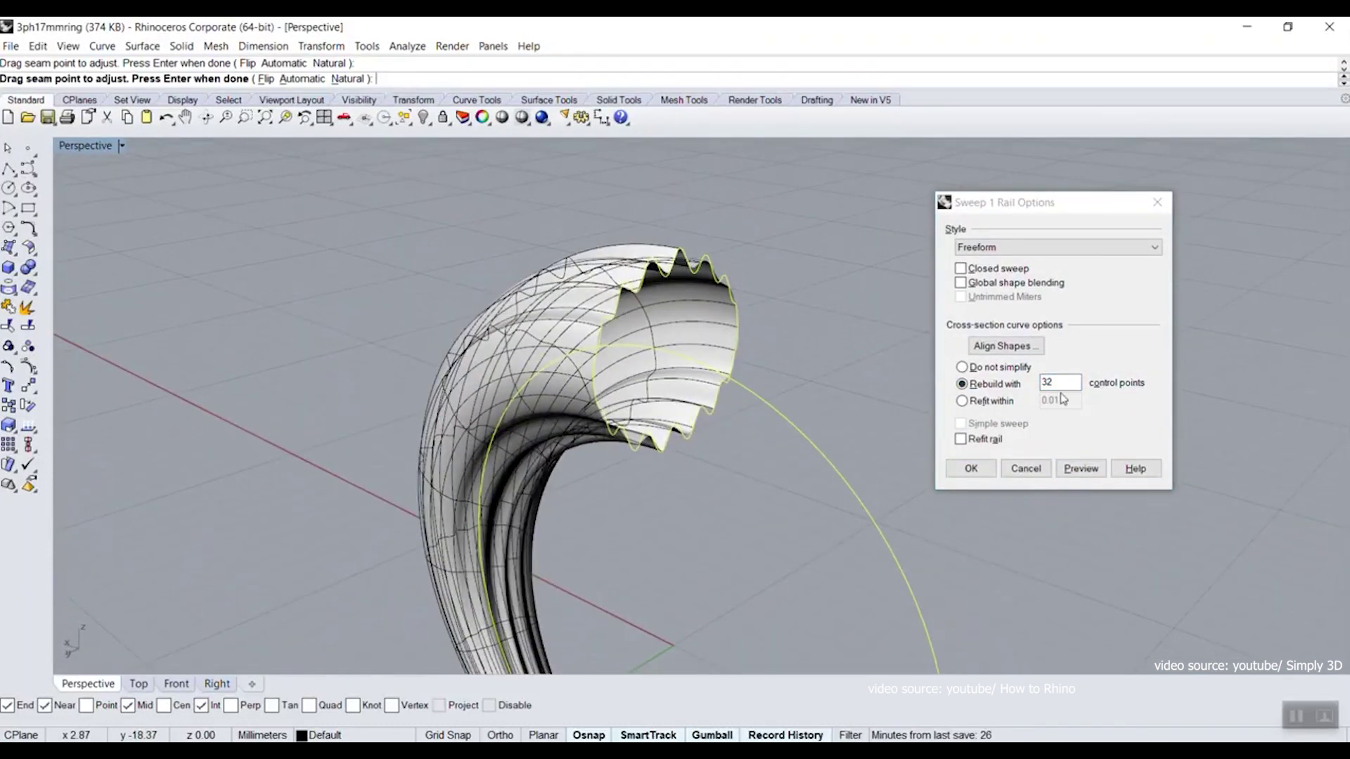
pyautogui.click(971, 468)
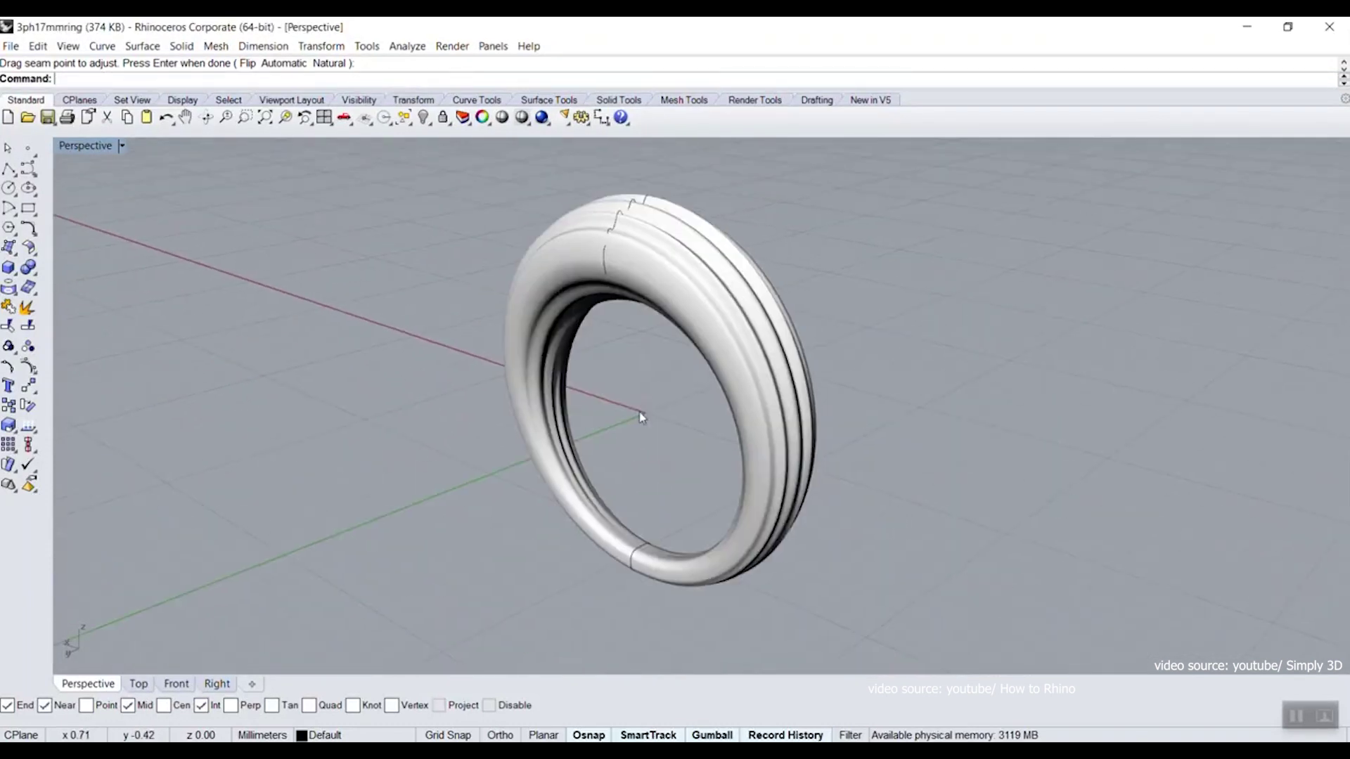
pyautogui.moveTo(738, 443)
pyautogui.mouseDown(button='right')
pyautogui.moveTo(763, 462)
pyautogui.moveTo(603, 410)
pyautogui.mouseUp(button='right')
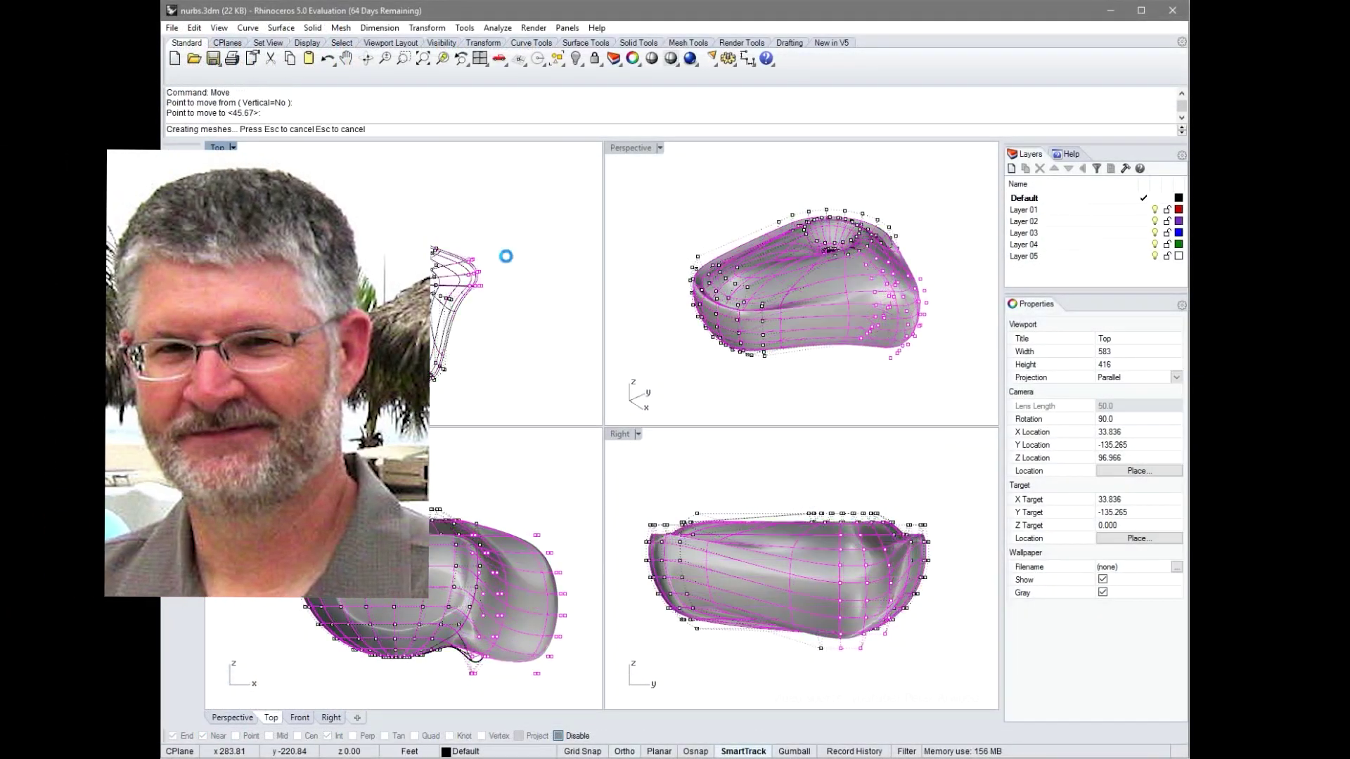
# Move a window-selected group of control points up and left in Top view to reshape the form.
pyautogui.moveTo(506, 496); pyautogui.dragTo(423, 591)
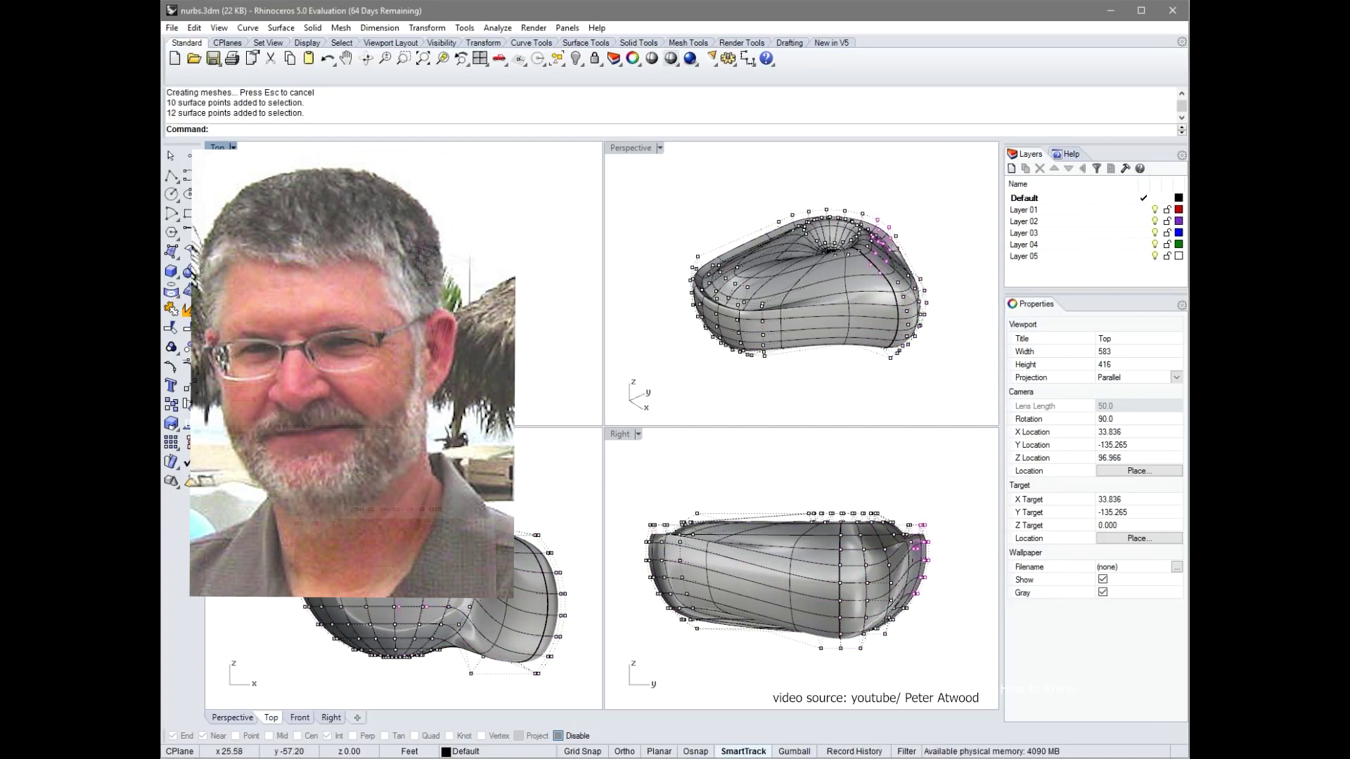
pyautogui.press('Return')
pyautogui.click(409, 242)
pyautogui.click(427, 210)
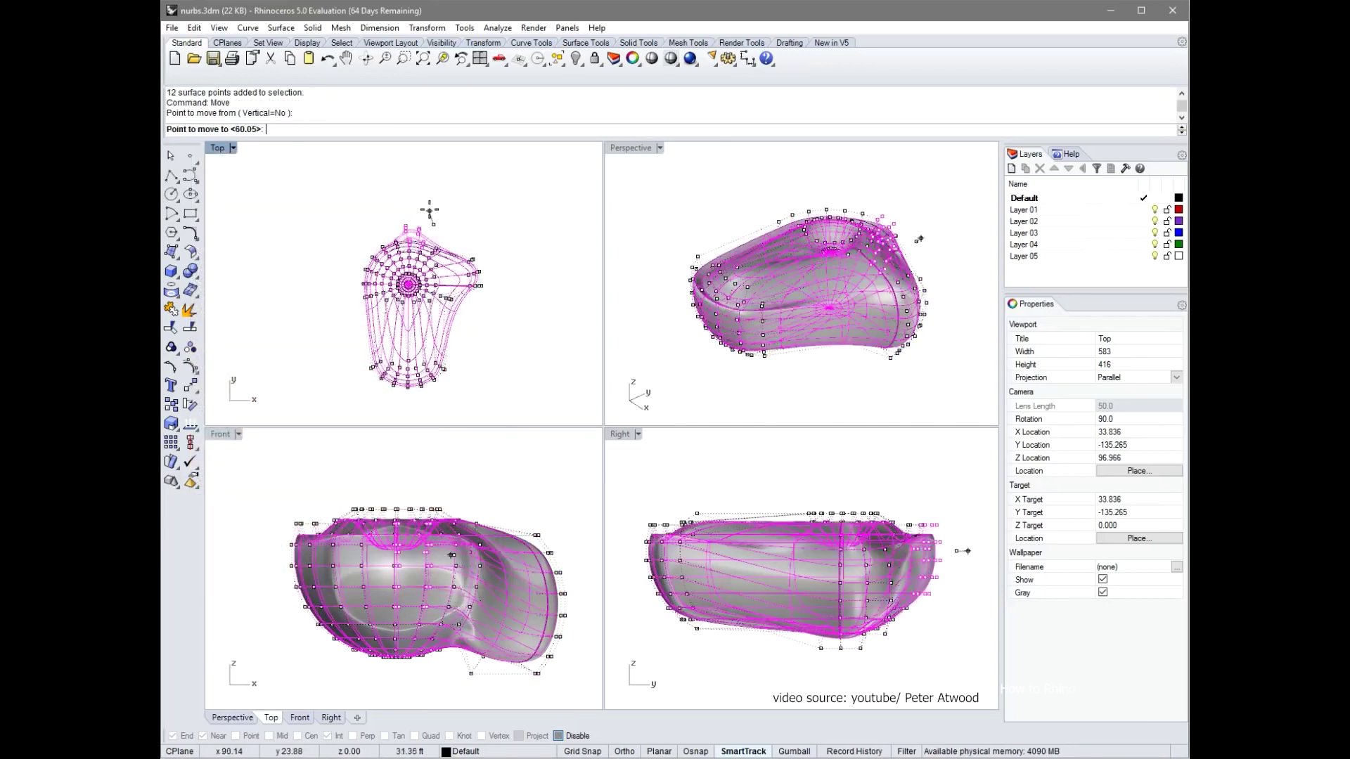
pyautogui.click(334, 284)
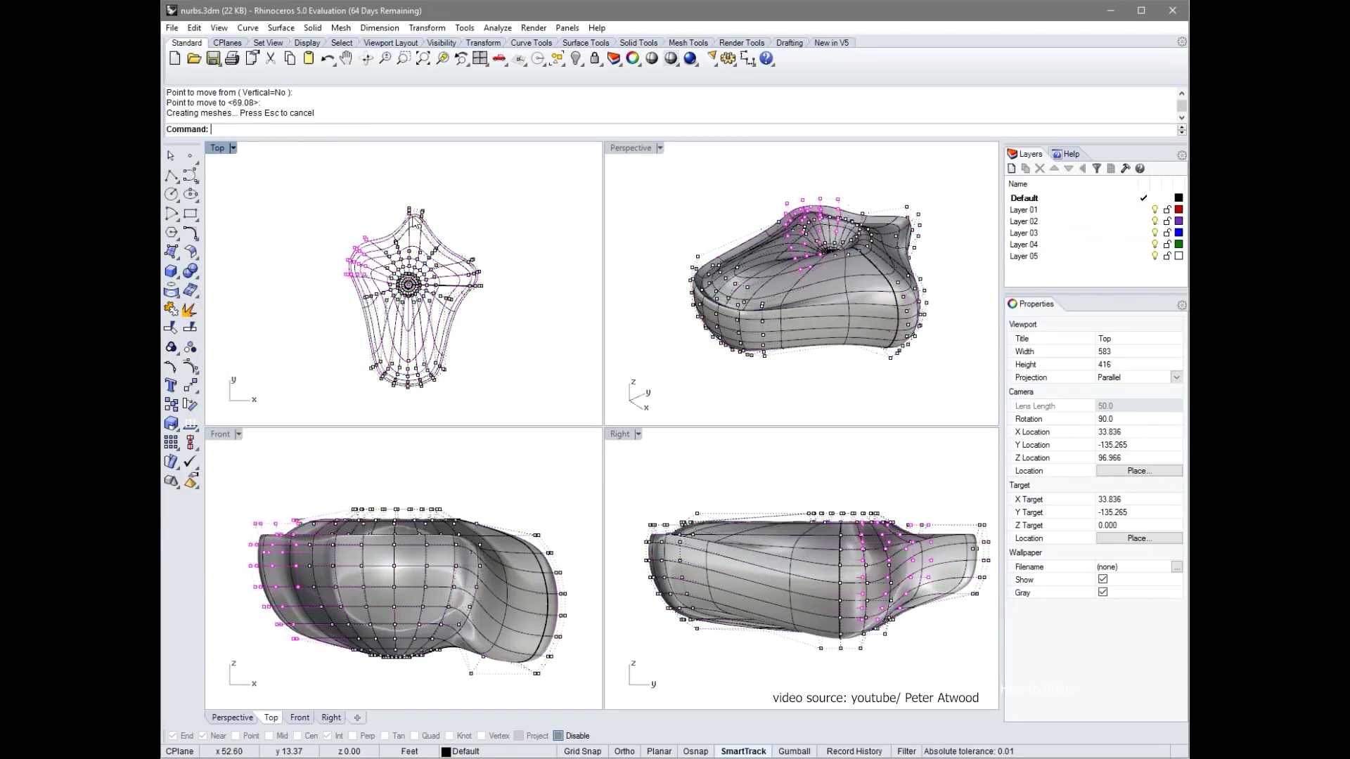
pyautogui.click(385, 253)
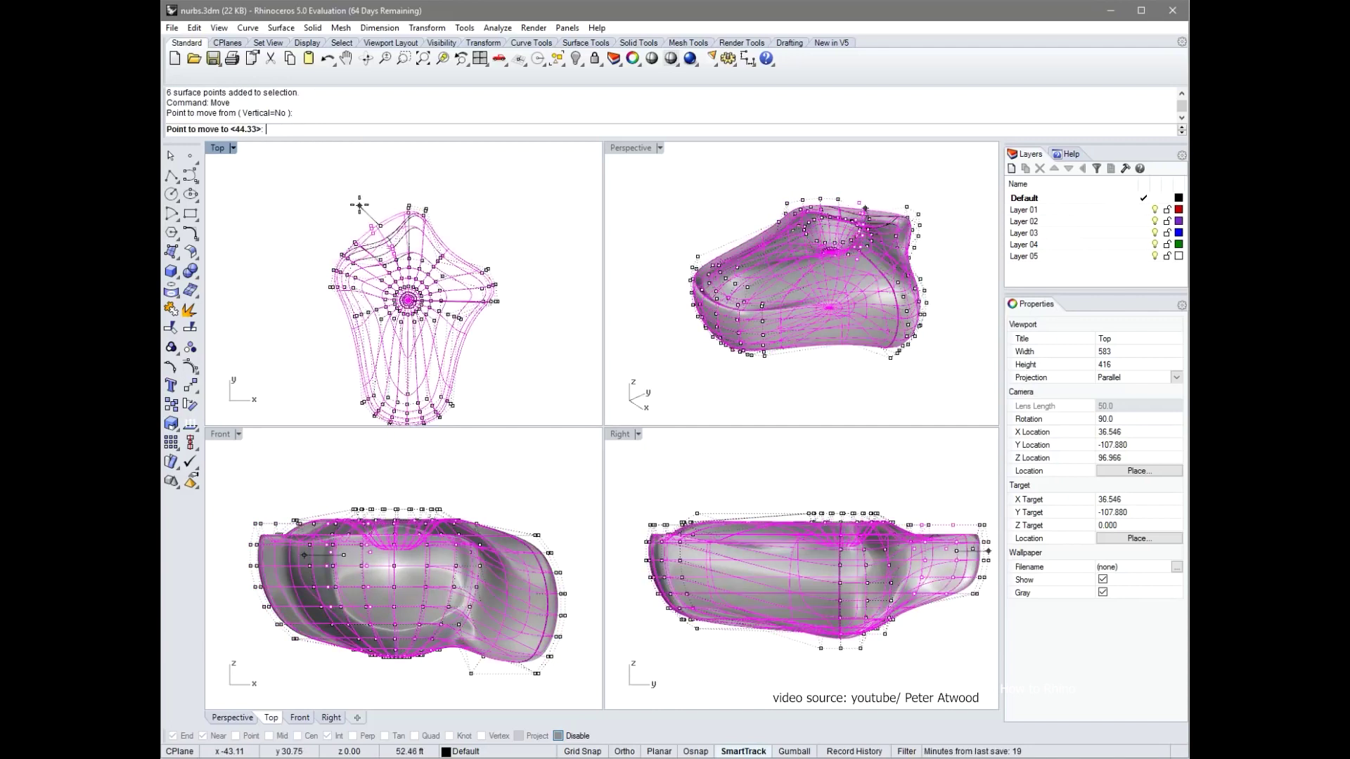
# Hide the control points and bring up Rebuild settings for the reshaped surface.
pyautogui.click(362, 205)
pyautogui.scroll(-3, 801, 284)
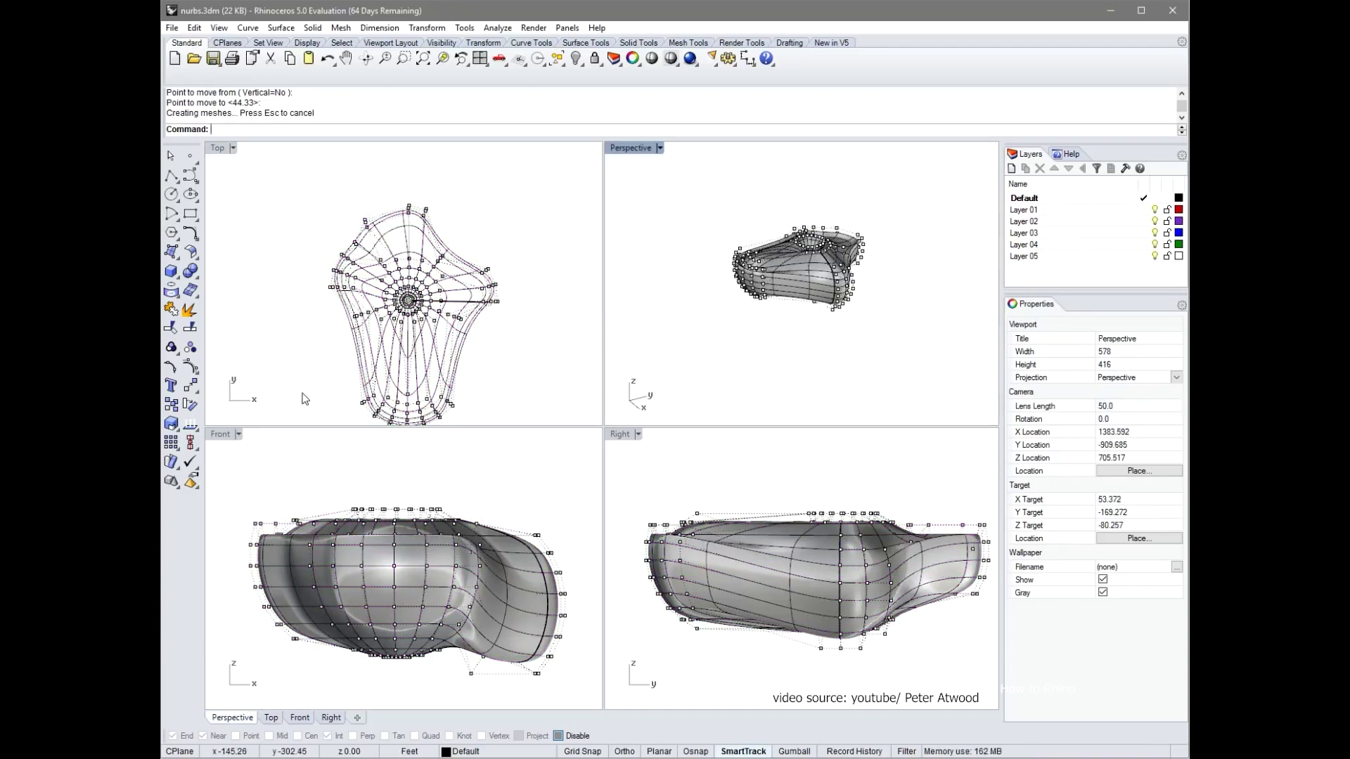
pyautogui.rightClick(171, 367)
pyautogui.scroll(3, 802, 286)
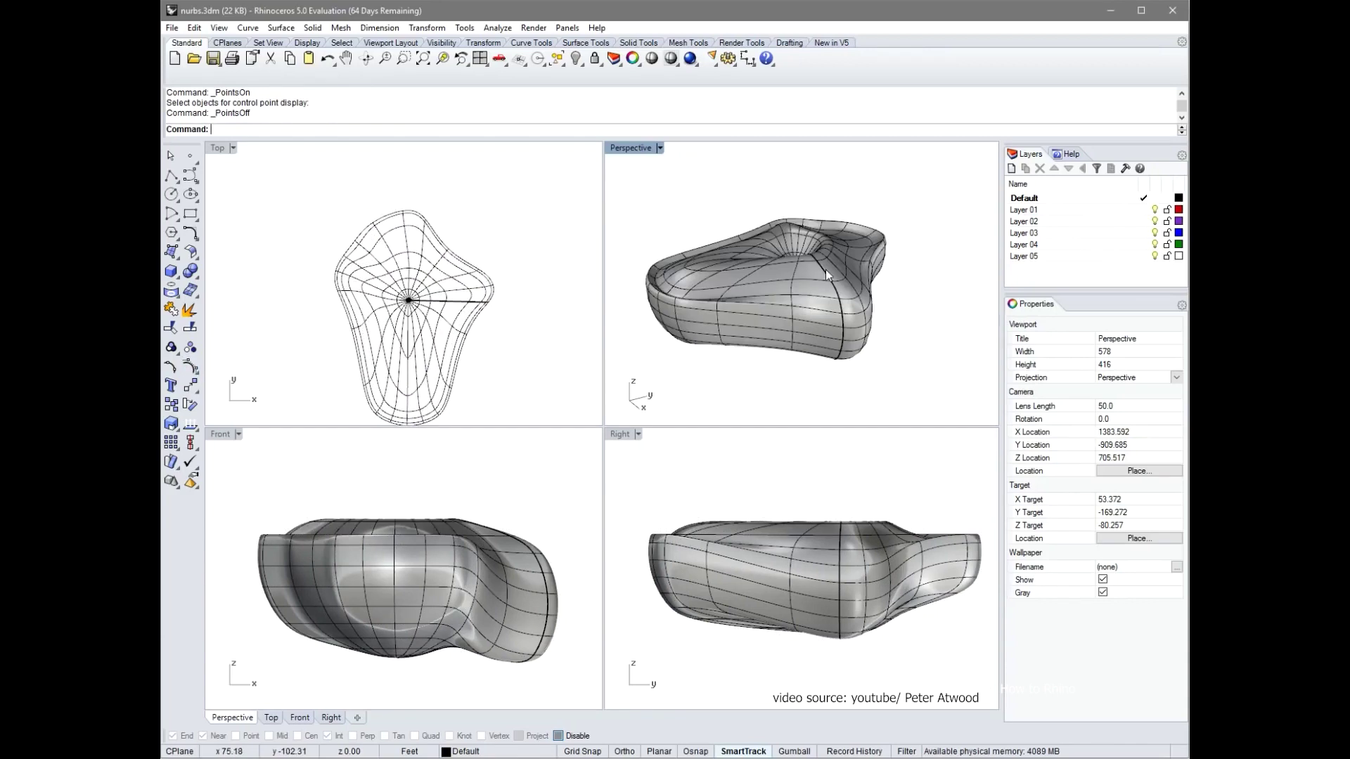
pyautogui.click(833, 293)
pyautogui.press('Return')
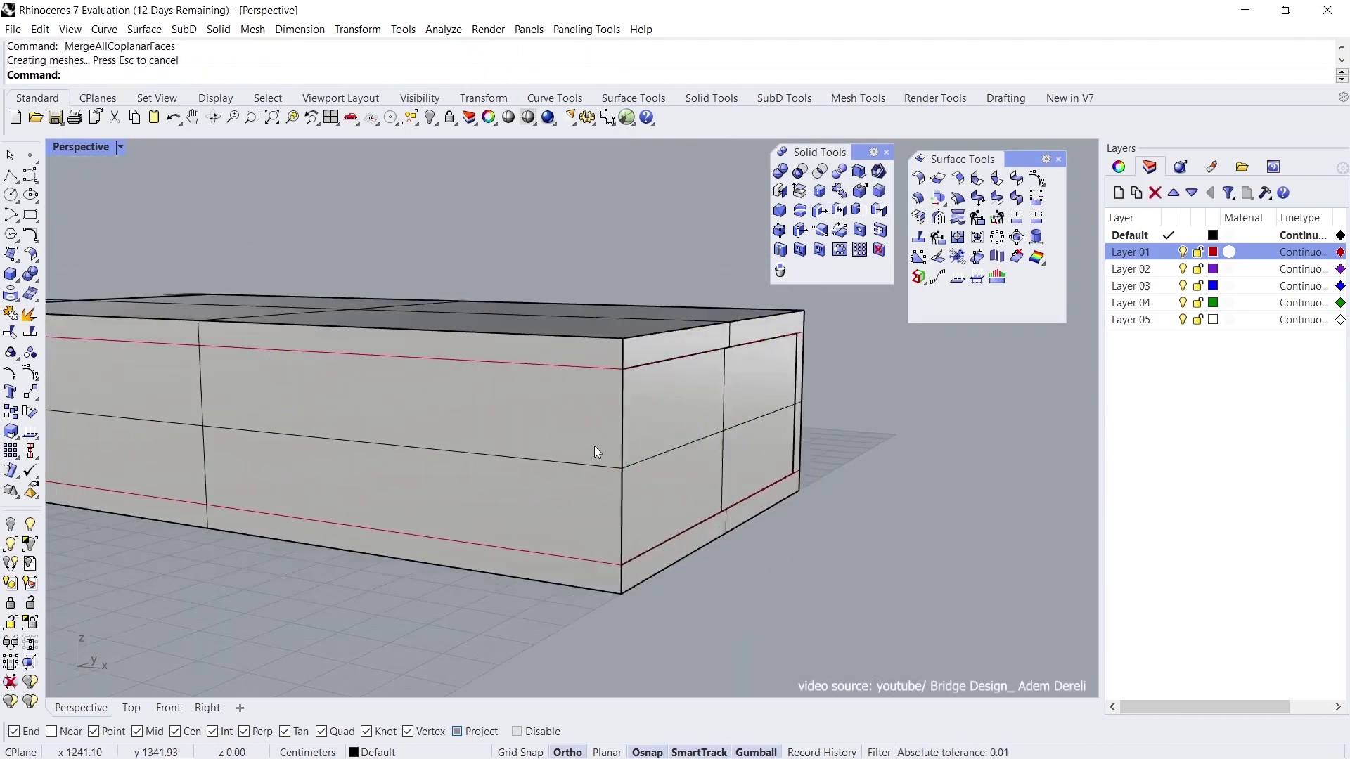
pyautogui.write('SelAll')
# Split the bridge face along a curve and hide the blue offset surfaces.
pyautogui.click(108, 457)
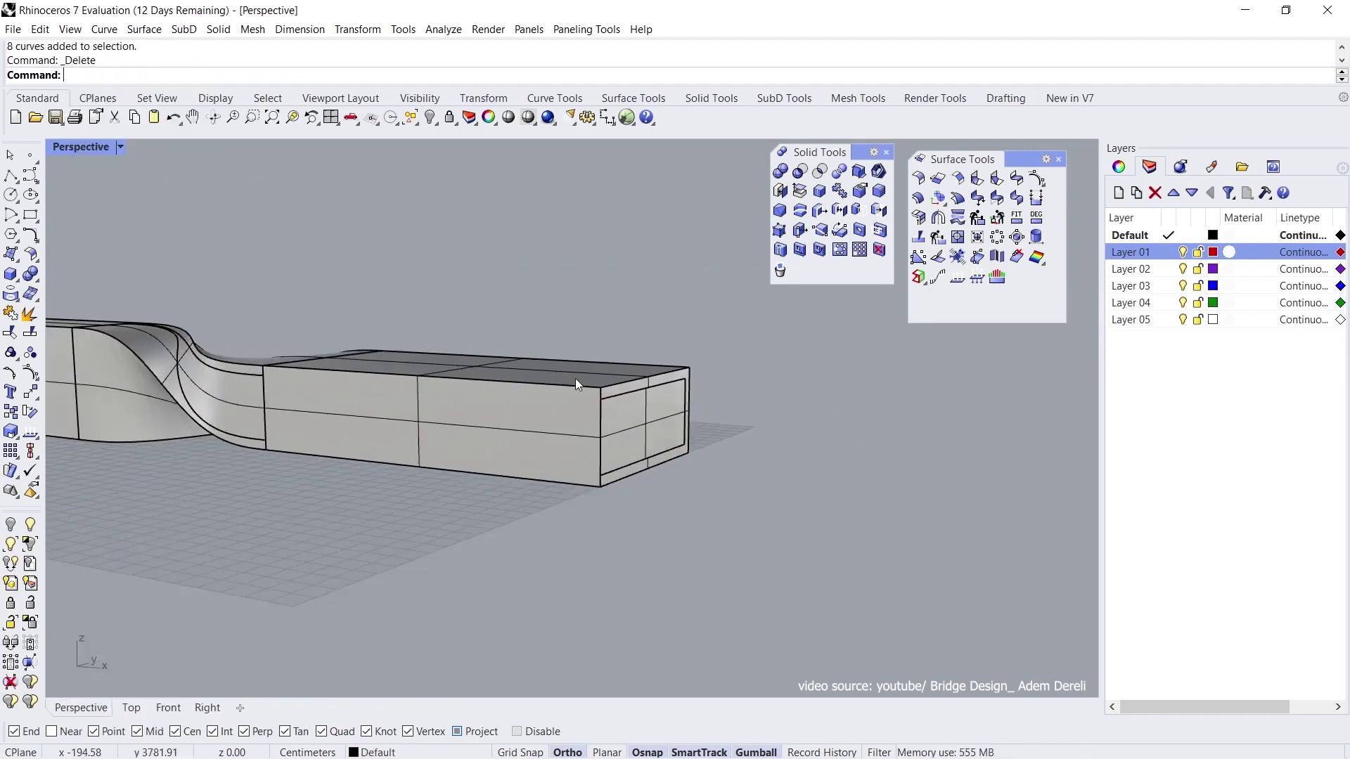
pyautogui.hotkey('ctrl', 'z')
pyautogui.press('Return')
pyautogui.click(506, 447)
pyautogui.press('Return')
pyautogui.click(542, 506)
pyautogui.write('c')
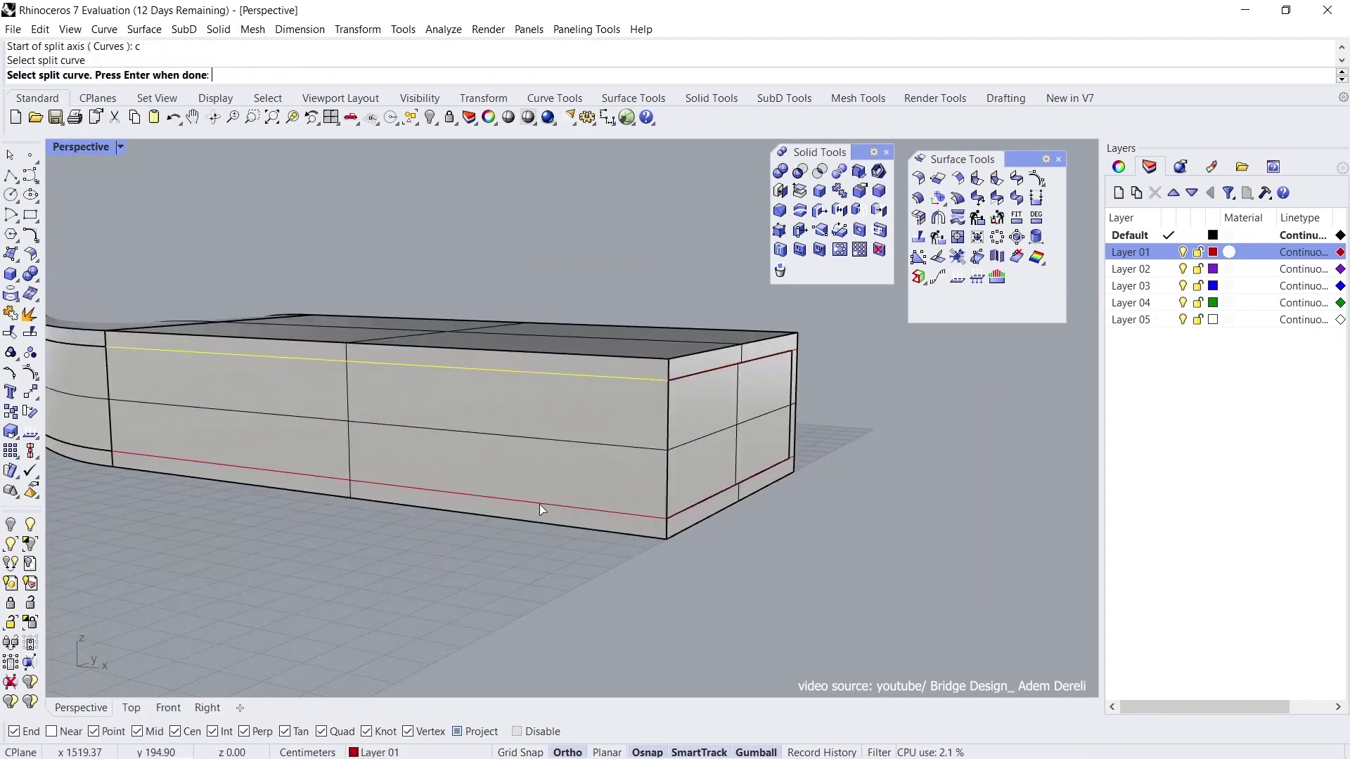
pyautogui.press('Return')
pyautogui.click(430, 468)
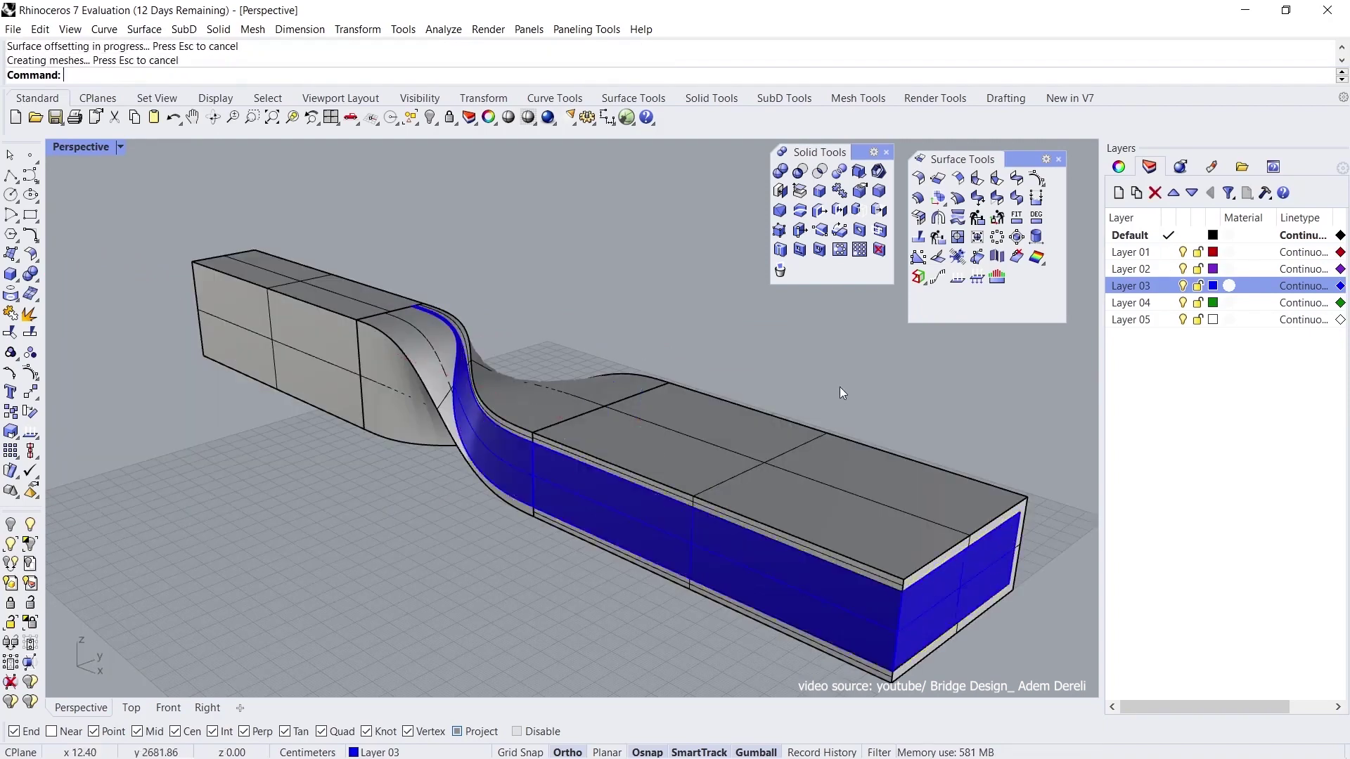
pyautogui.click(1182, 285)
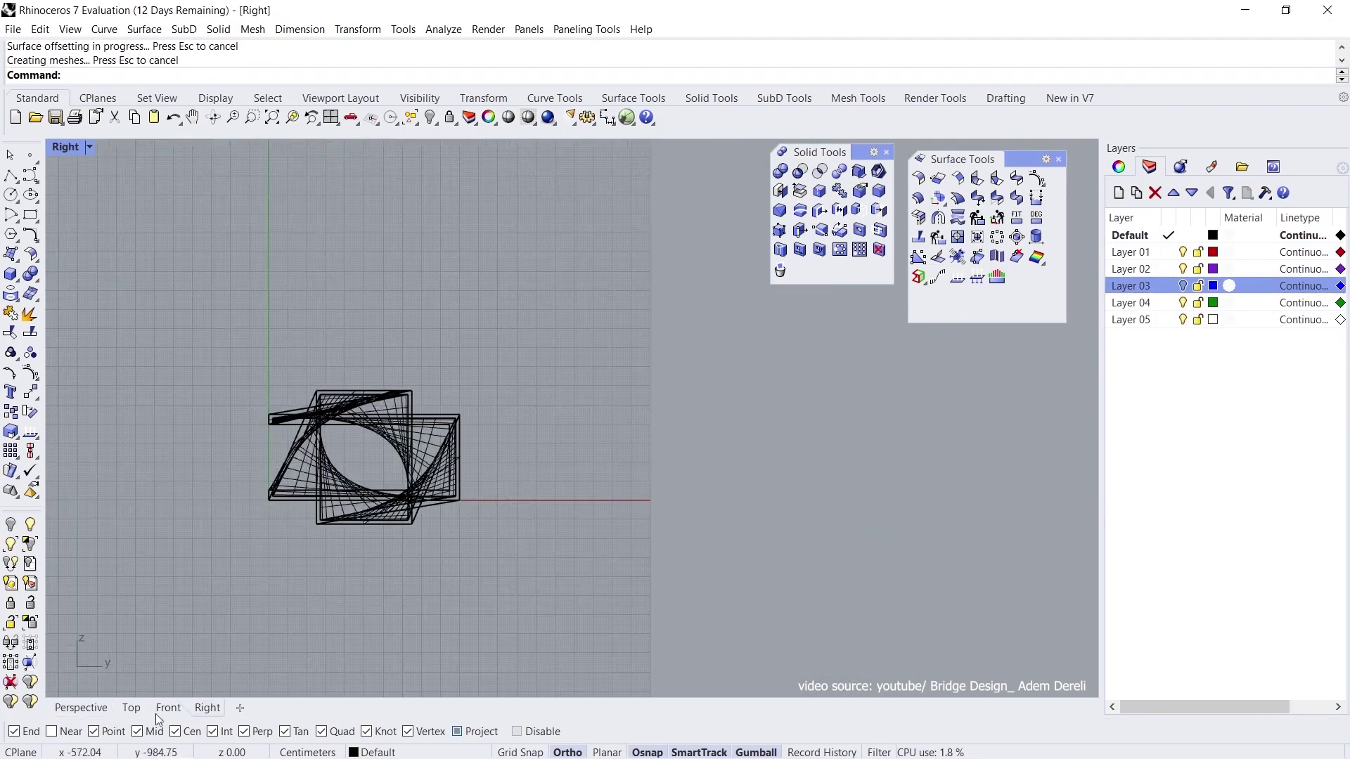
# Generate contour curves across the bridge at 30 spacing on Layer 04.
pyautogui.moveTo(340, 448); pyautogui.dragTo(489, 433, button='right')
pyautogui.scroll(2, 440, 428)
pyautogui.click(440, 422)
pyautogui.write('CO')
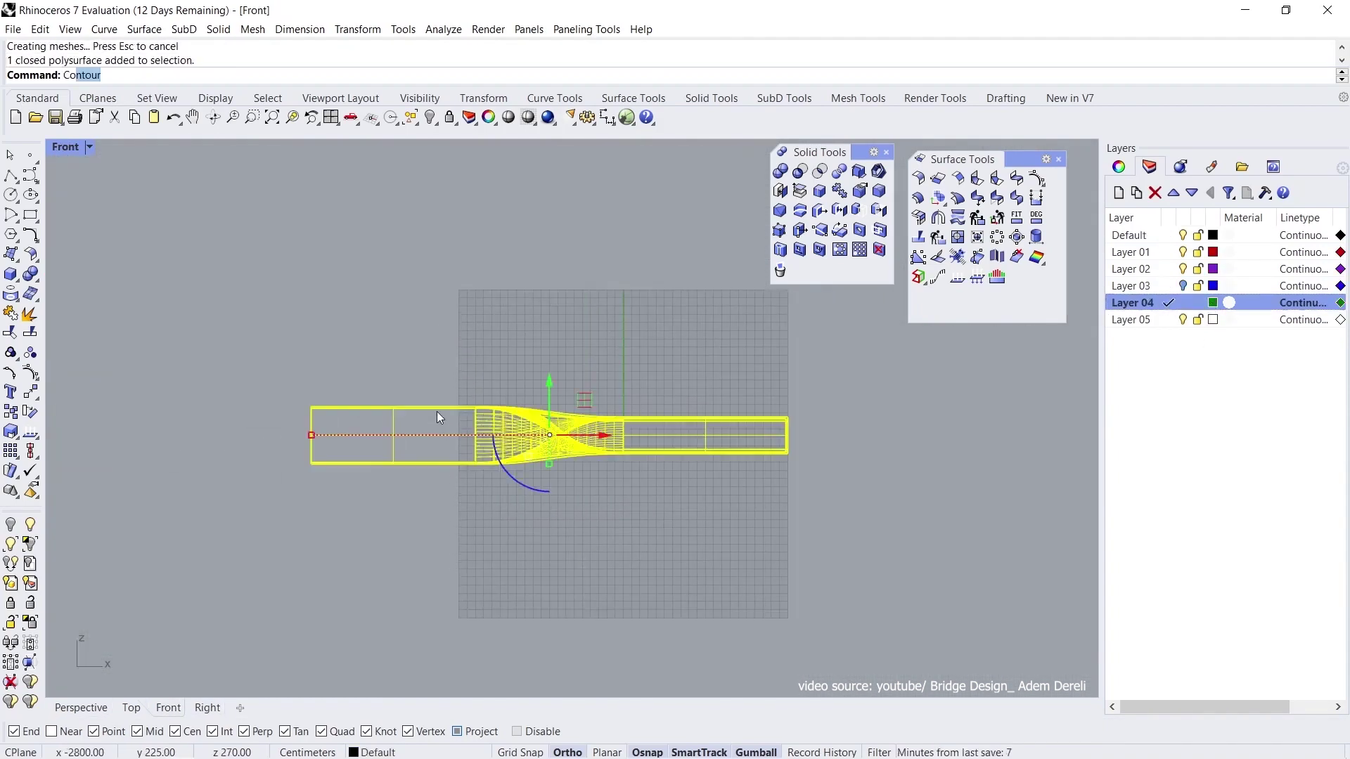
pyautogui.write('n')
pyautogui.click(112, 191)
pyautogui.click(346, 516)
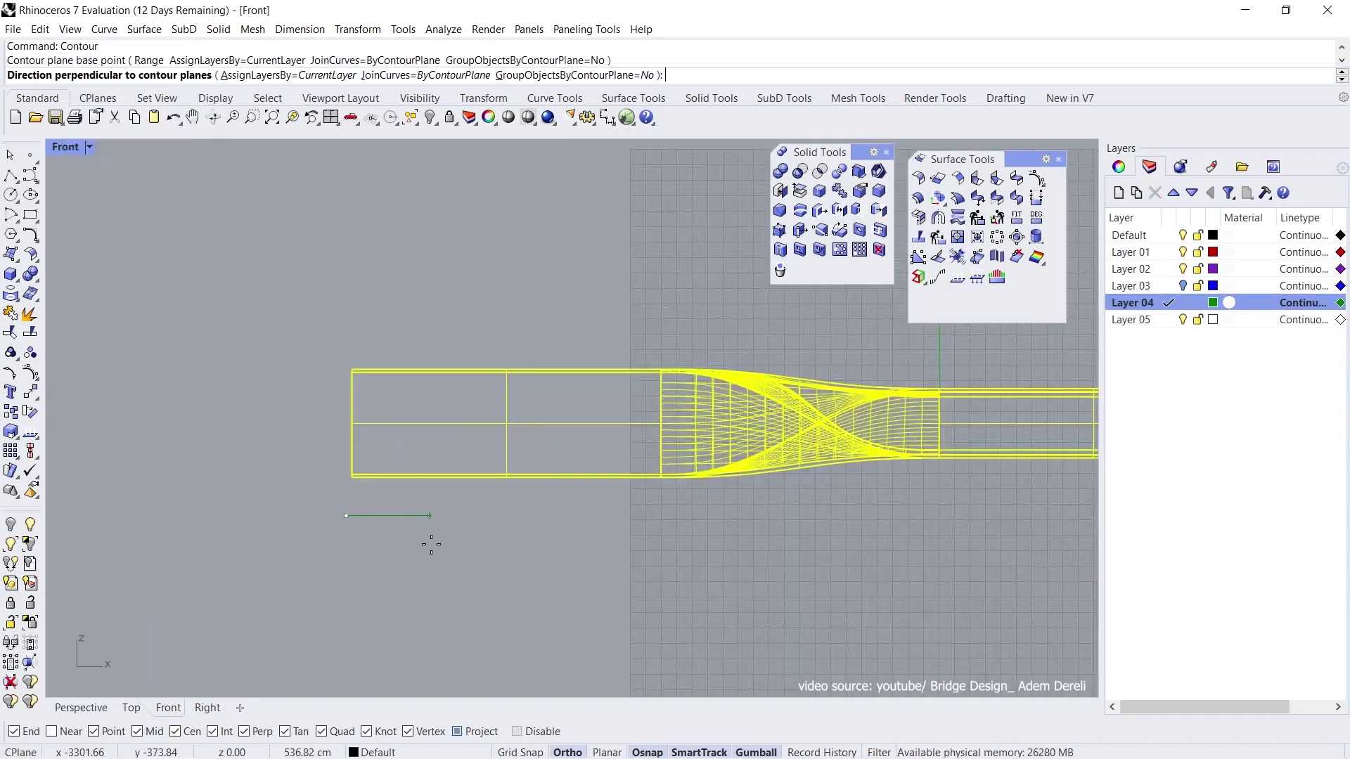
pyautogui.click(449, 545)
pyautogui.press('Return')
pyautogui.write('30.00>')
pyautogui.press('Return')
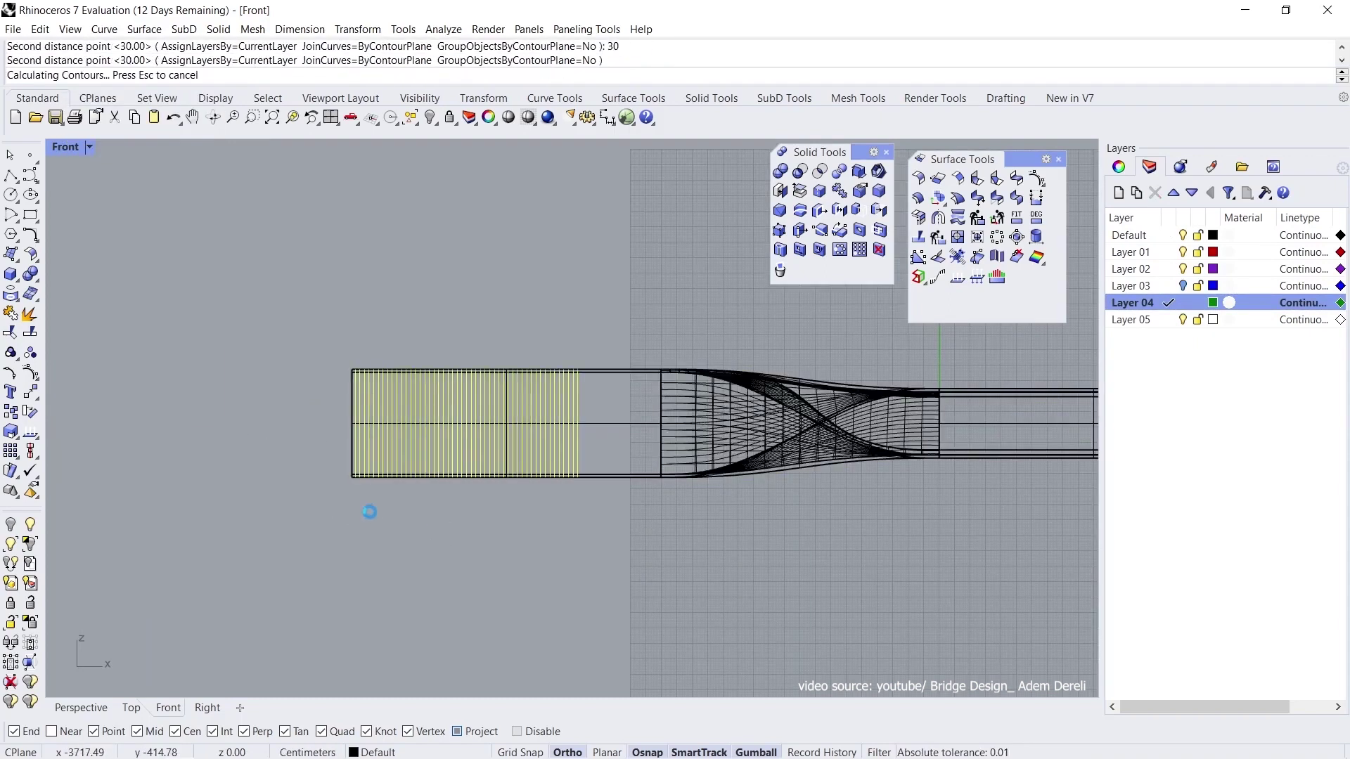
pyautogui.scroll(5, 152, 450)
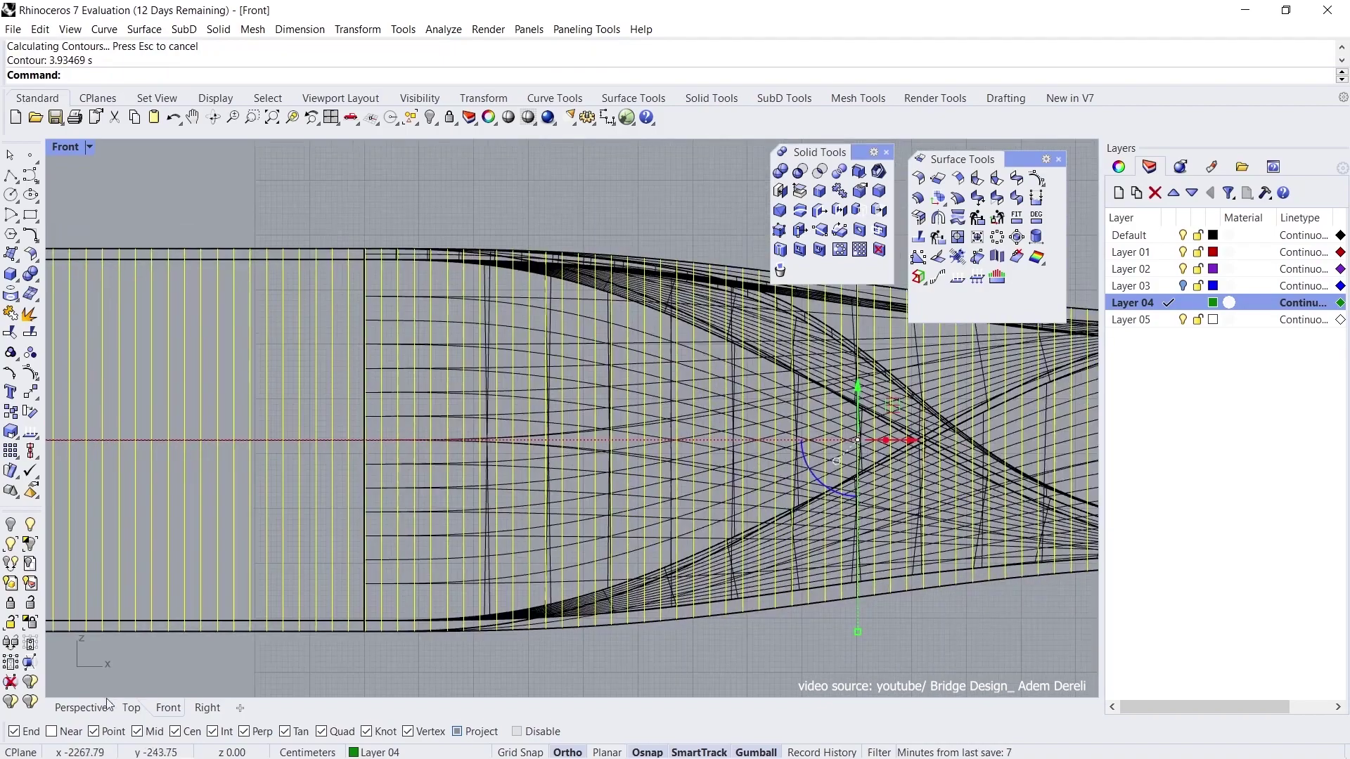
pyautogui.click(81, 707)
pyautogui.scroll(4, 529, 446)
pyautogui.scroll(-5, 528, 446)
pyautogui.scroll(-3, 529, 446)
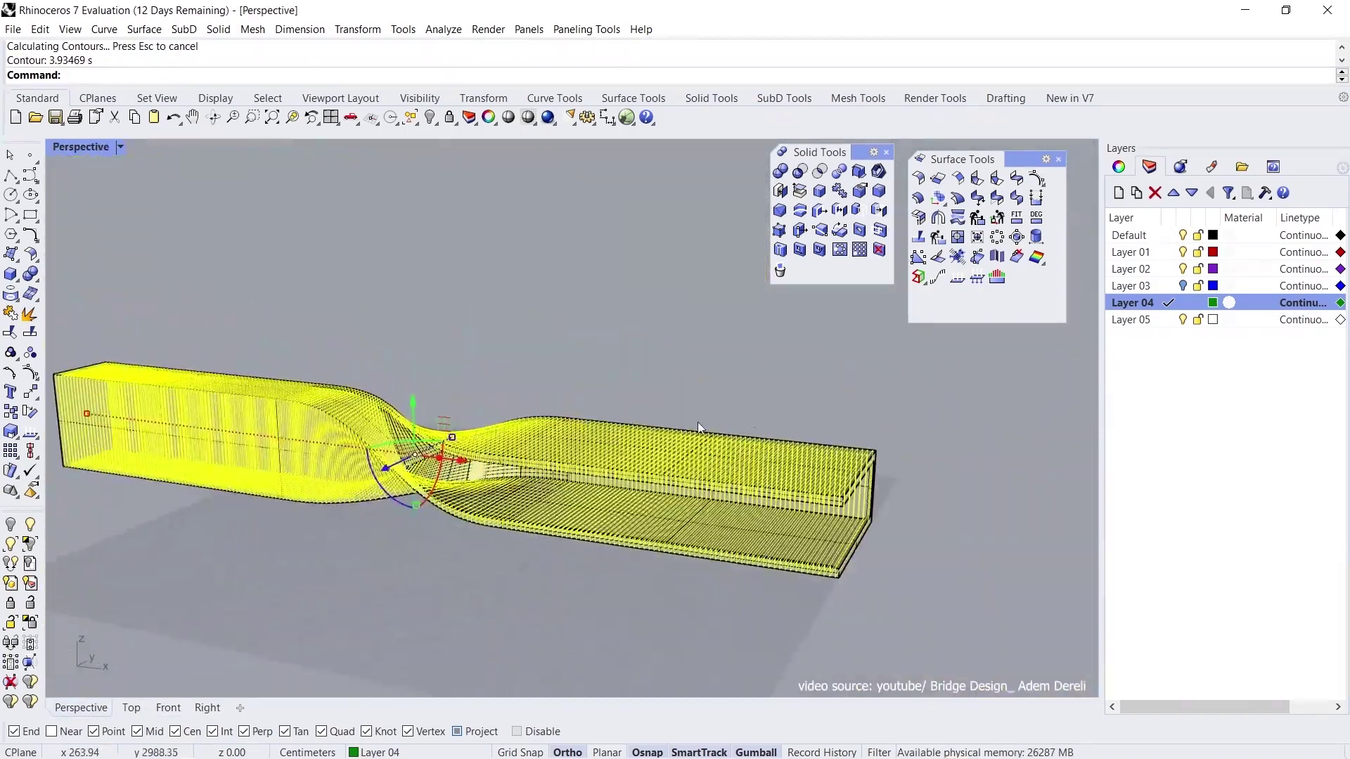
pyautogui.scroll(-2, 1004, 416)
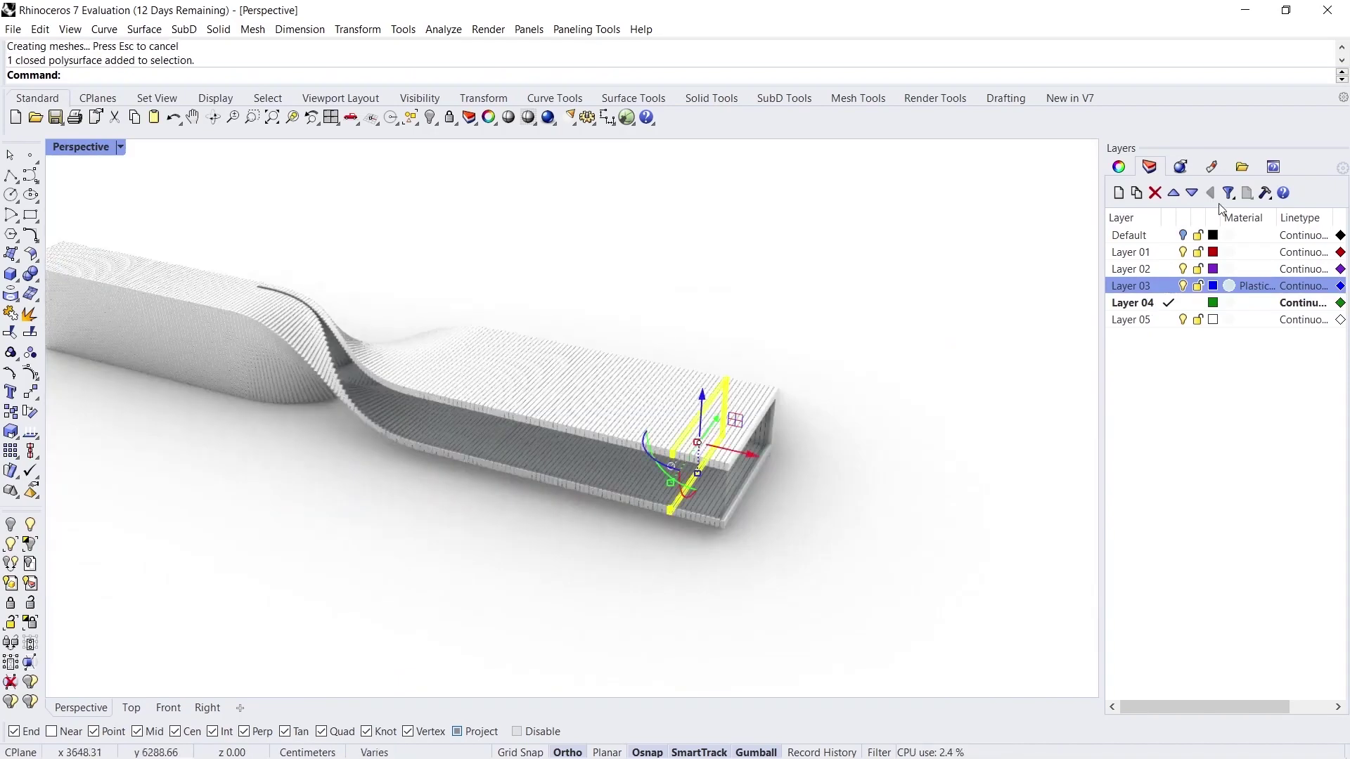
# Assign a Plaster material to Layer 04 and bring up its colour choices.
pyautogui.rightClick(1220, 211)
pyautogui.click(1229, 303)
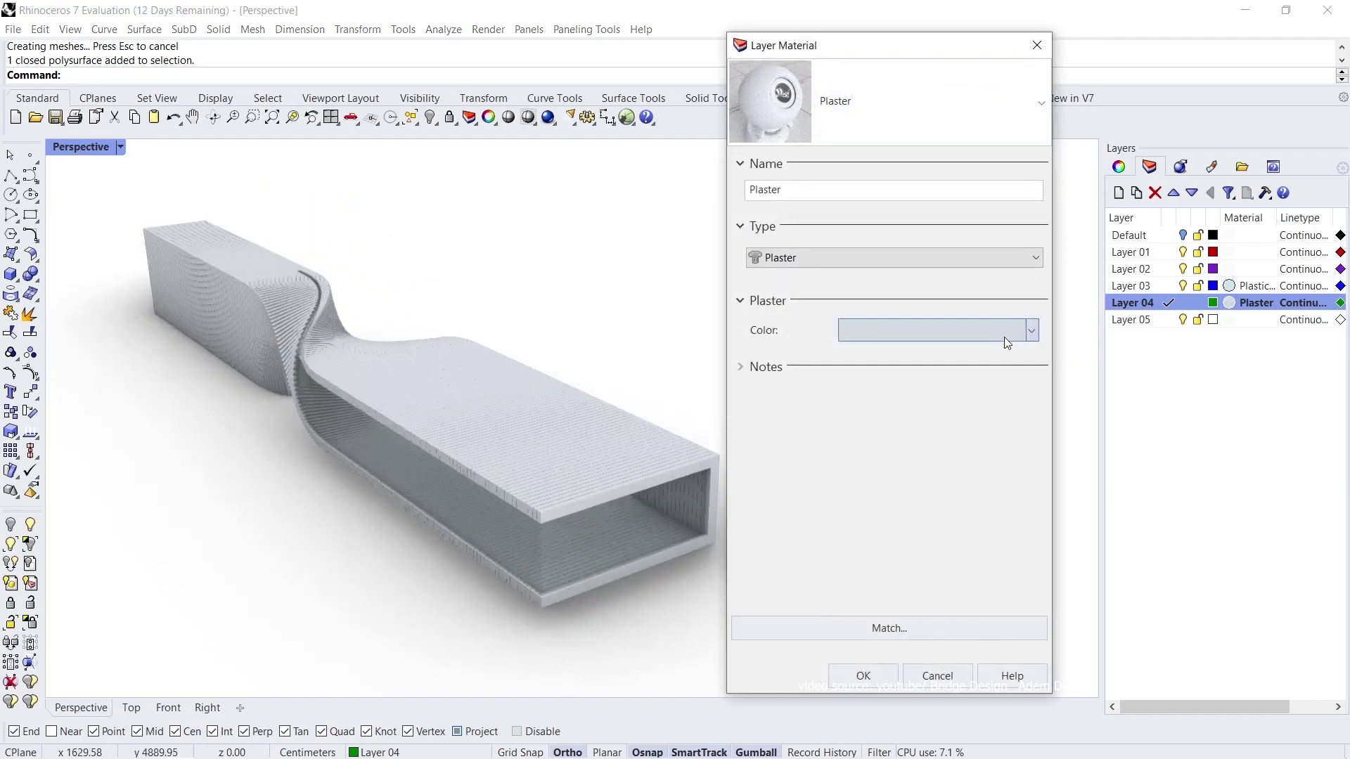
pyautogui.click(1004, 333)
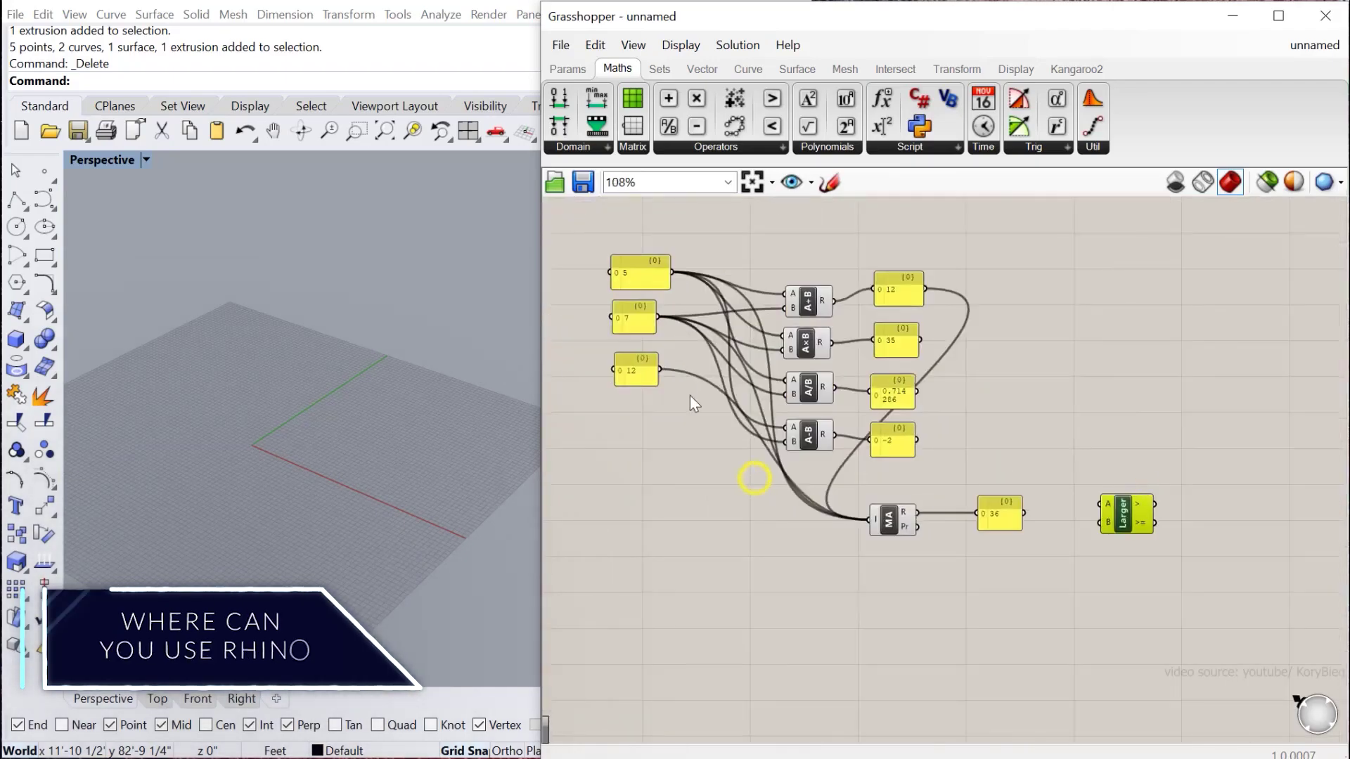
pyautogui.scroll(5, 1120, 461)
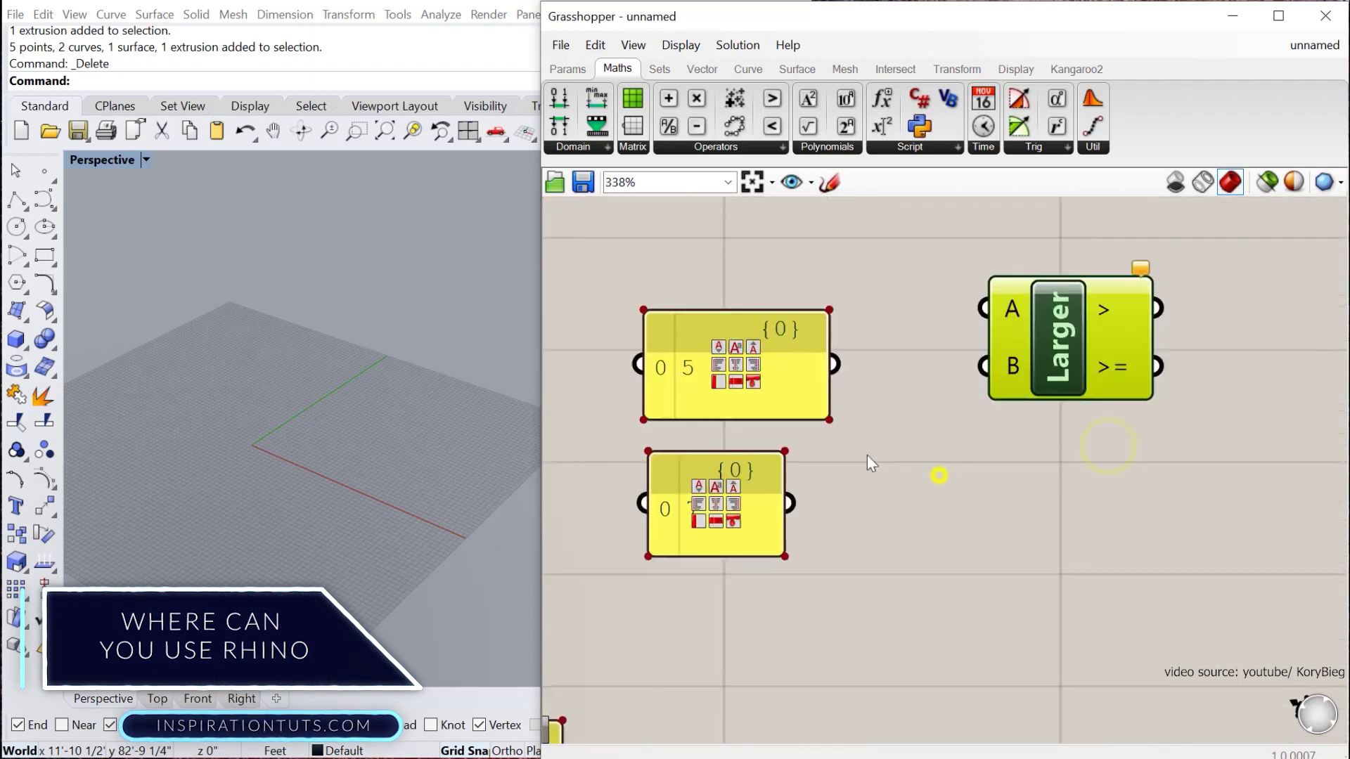
pyautogui.scroll(-3, 981, 366)
# Place the text 'DWG #: G01' in the title block's drawing-number cell.
pyautogui.moveTo(965, 364); pyautogui.dragTo(1106, 374)
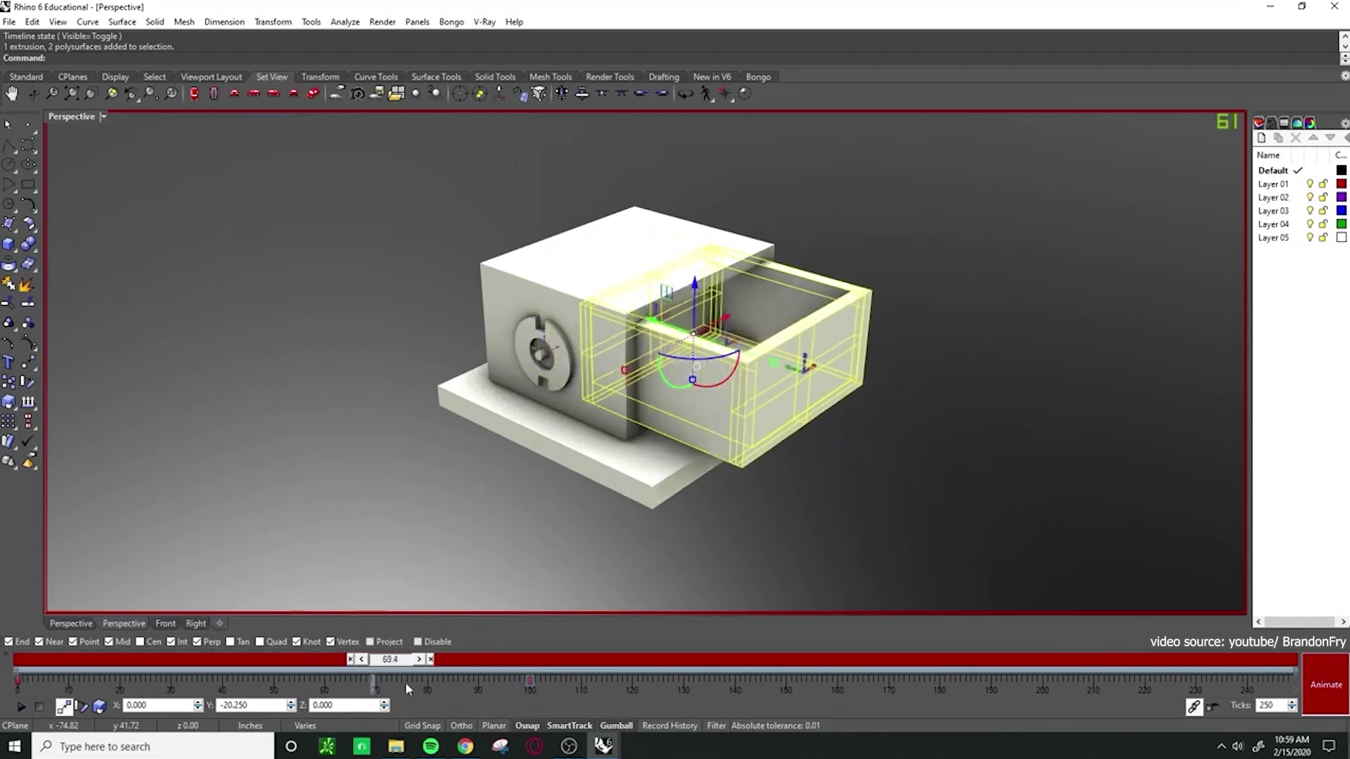
pyautogui.click(550, 685)
pyautogui.moveTo(550, 702); pyautogui.dragTo(17, 659)
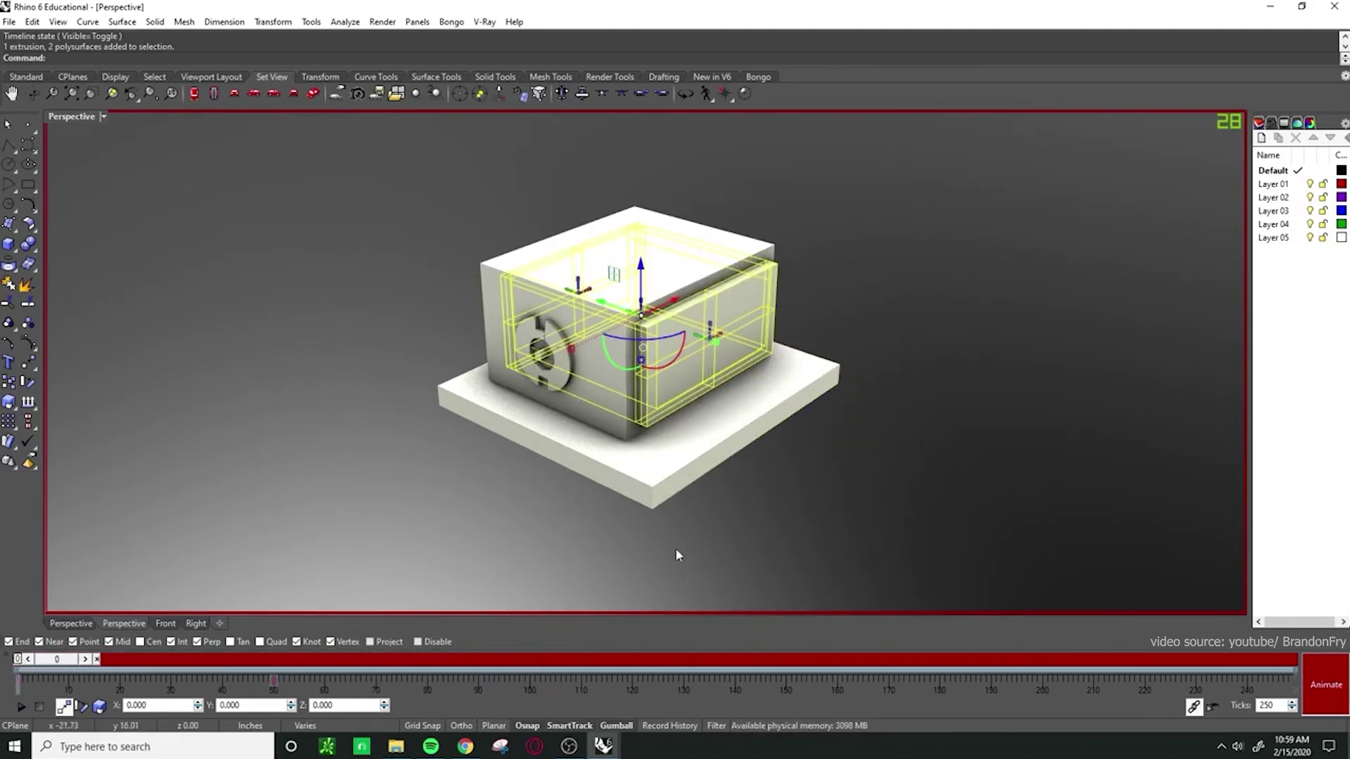
pyautogui.click(901, 501)
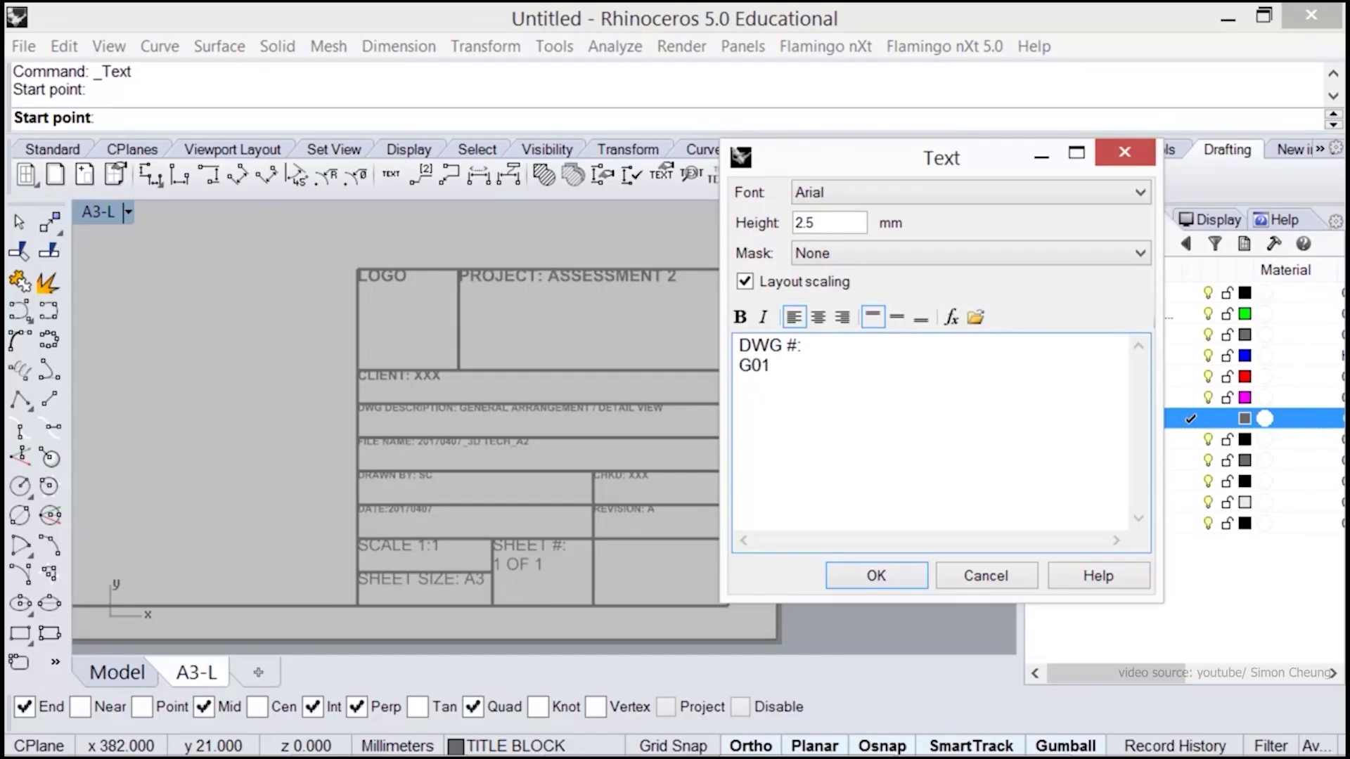
pyautogui.click(913, 576)
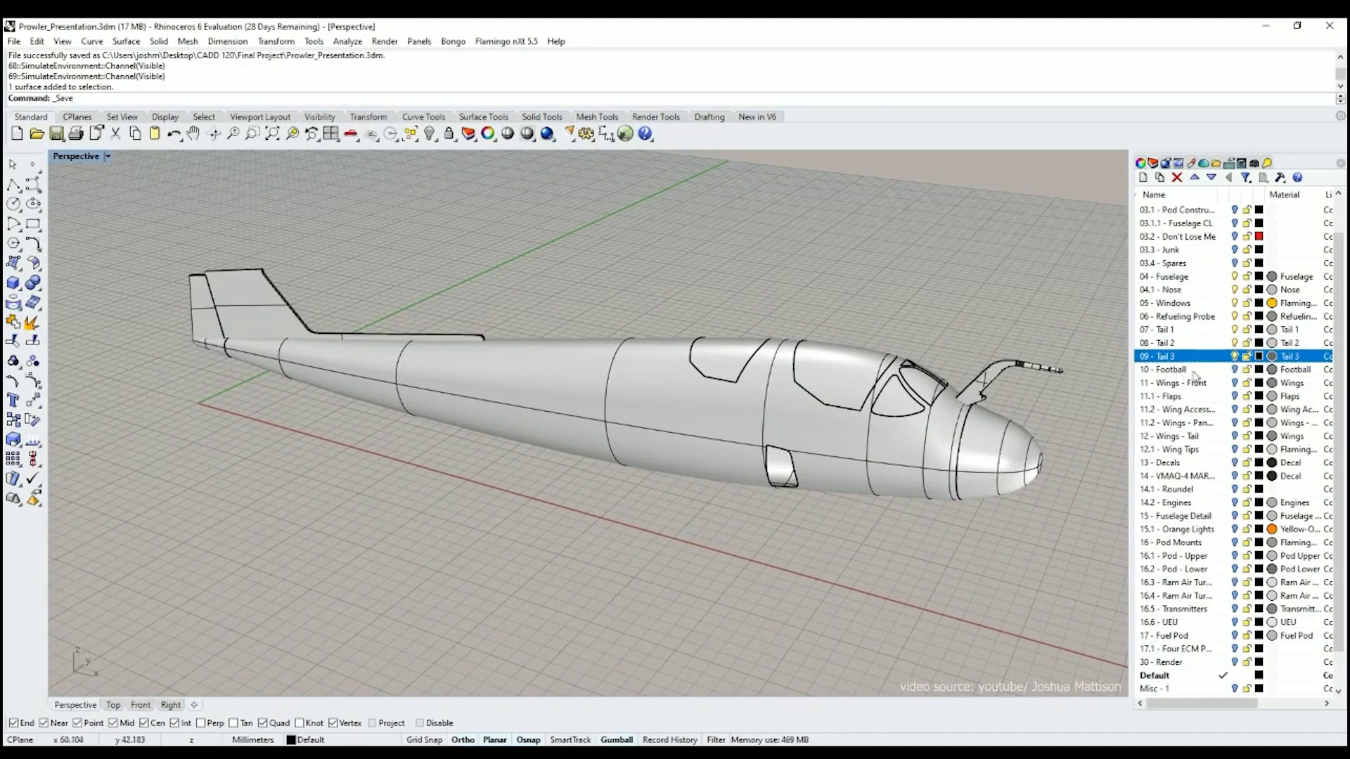
# Turn on the Football and Wings - Front layers to show the tail pod and wings.
pyautogui.click(1234, 369)
pyautogui.scroll(5, 582, 334)
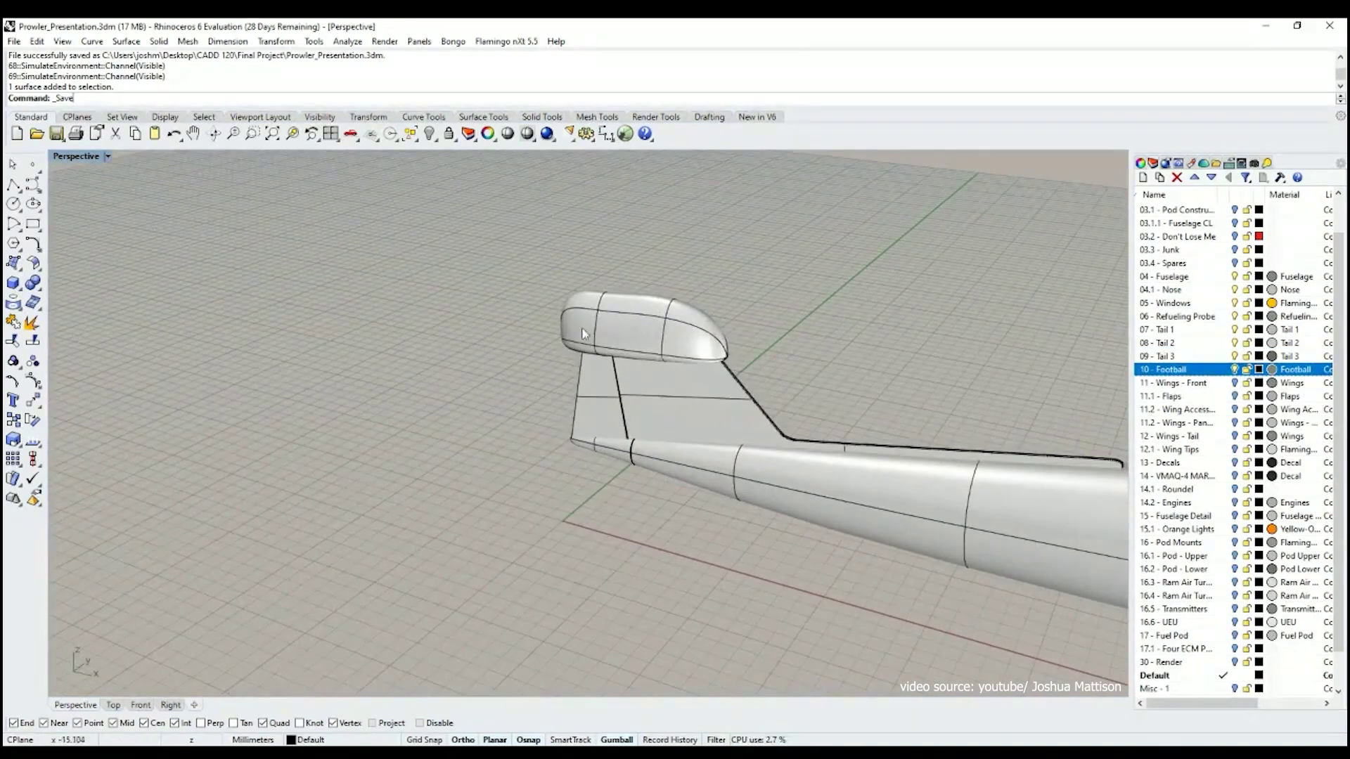
pyautogui.scroll(-1, 642, 333)
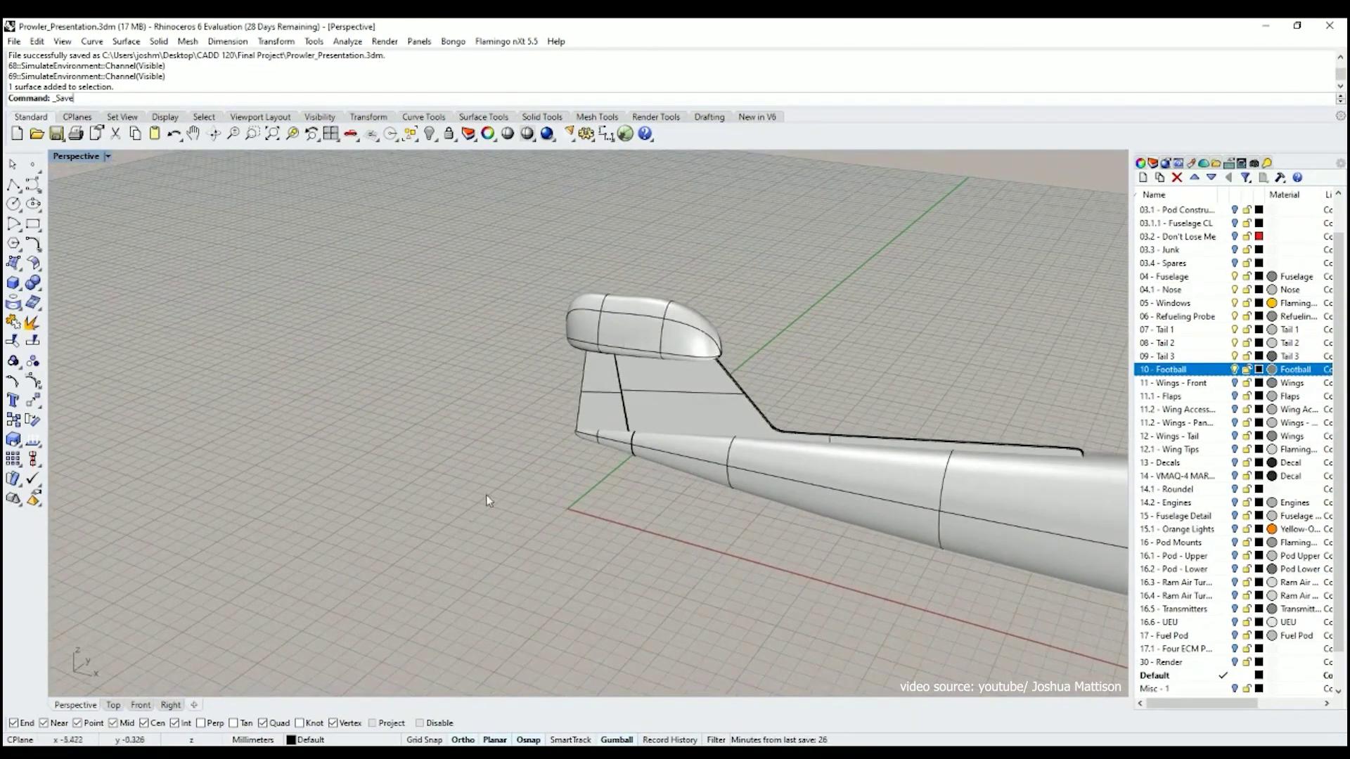
pyautogui.moveTo(898, 368); pyautogui.dragTo(392, 241, button='right')
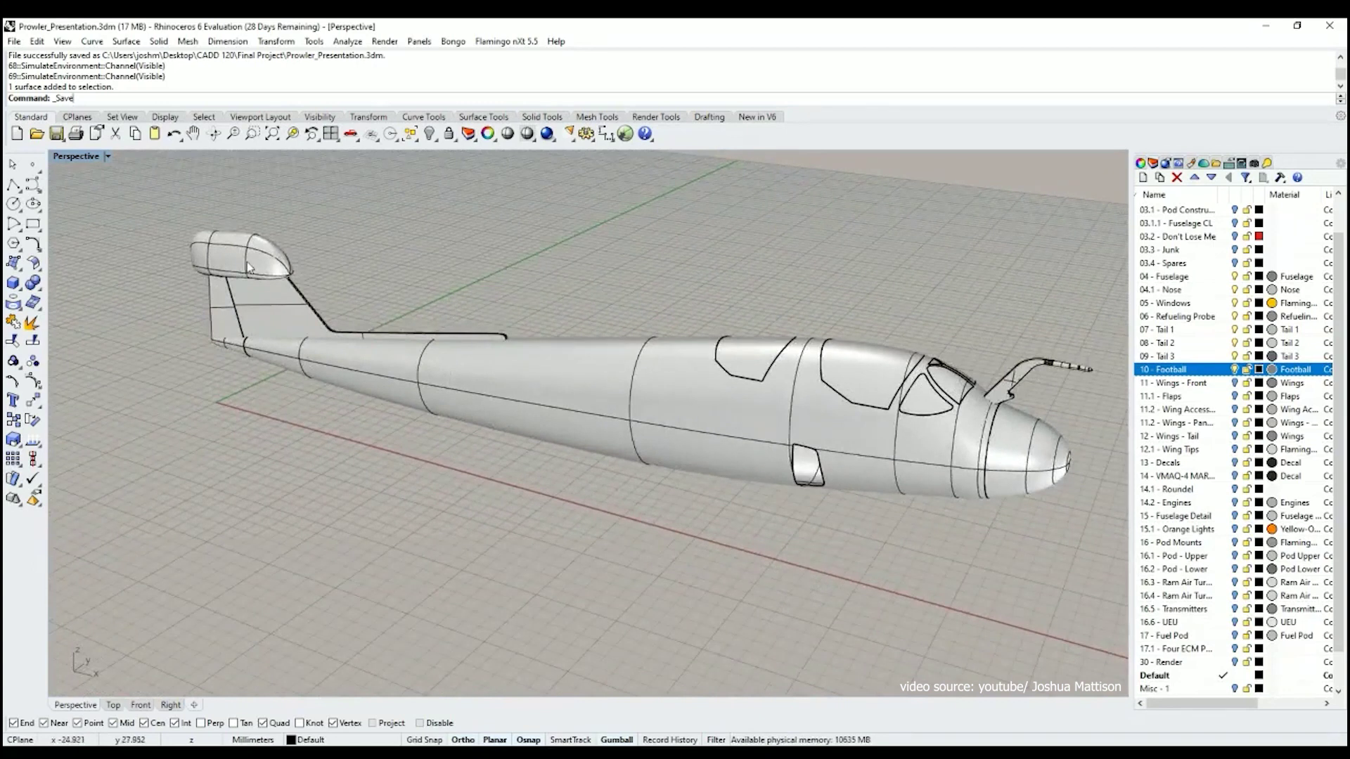
pyautogui.click(1235, 383)
pyautogui.moveTo(761, 389); pyautogui.dragTo(702, 410, button='right')
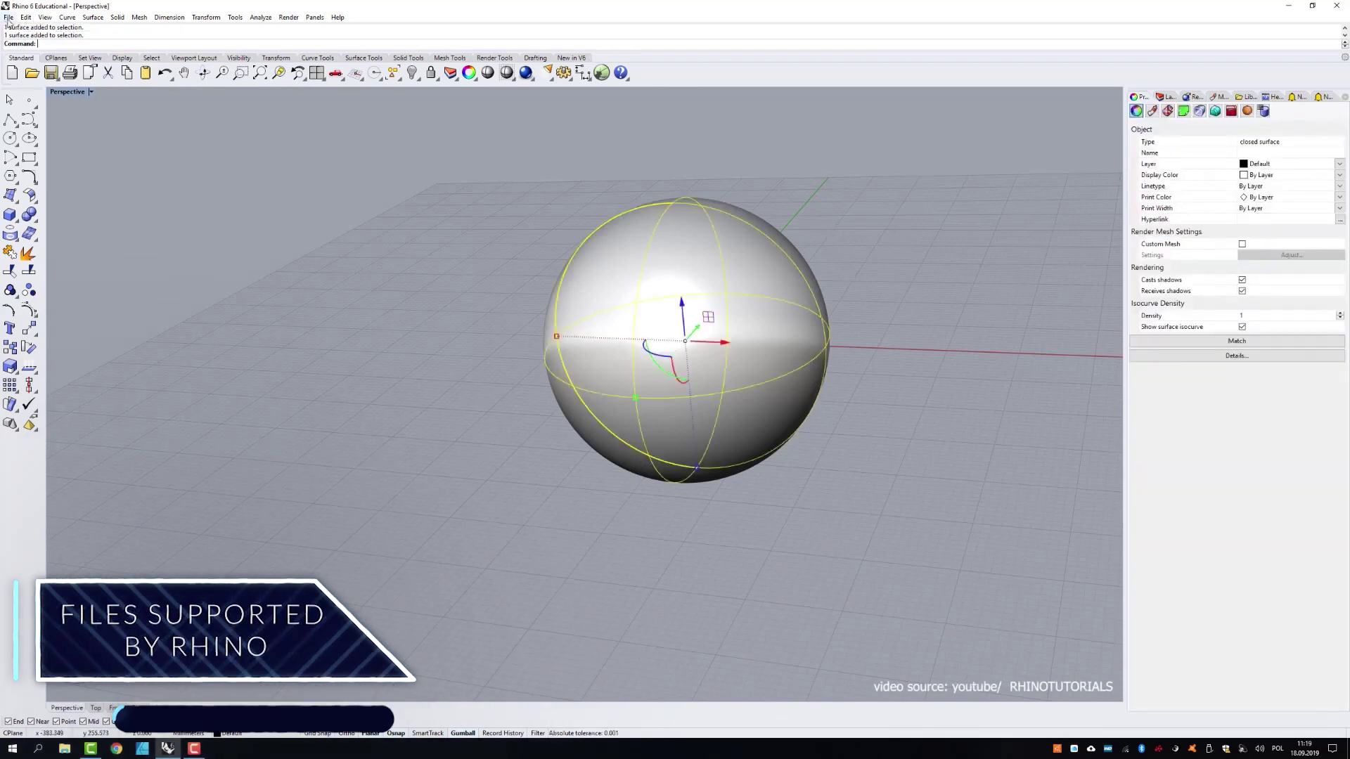
# Start exporting the selected sphere from the File menu.
pyautogui.click(8, 18)
pyautogui.click(42, 158)
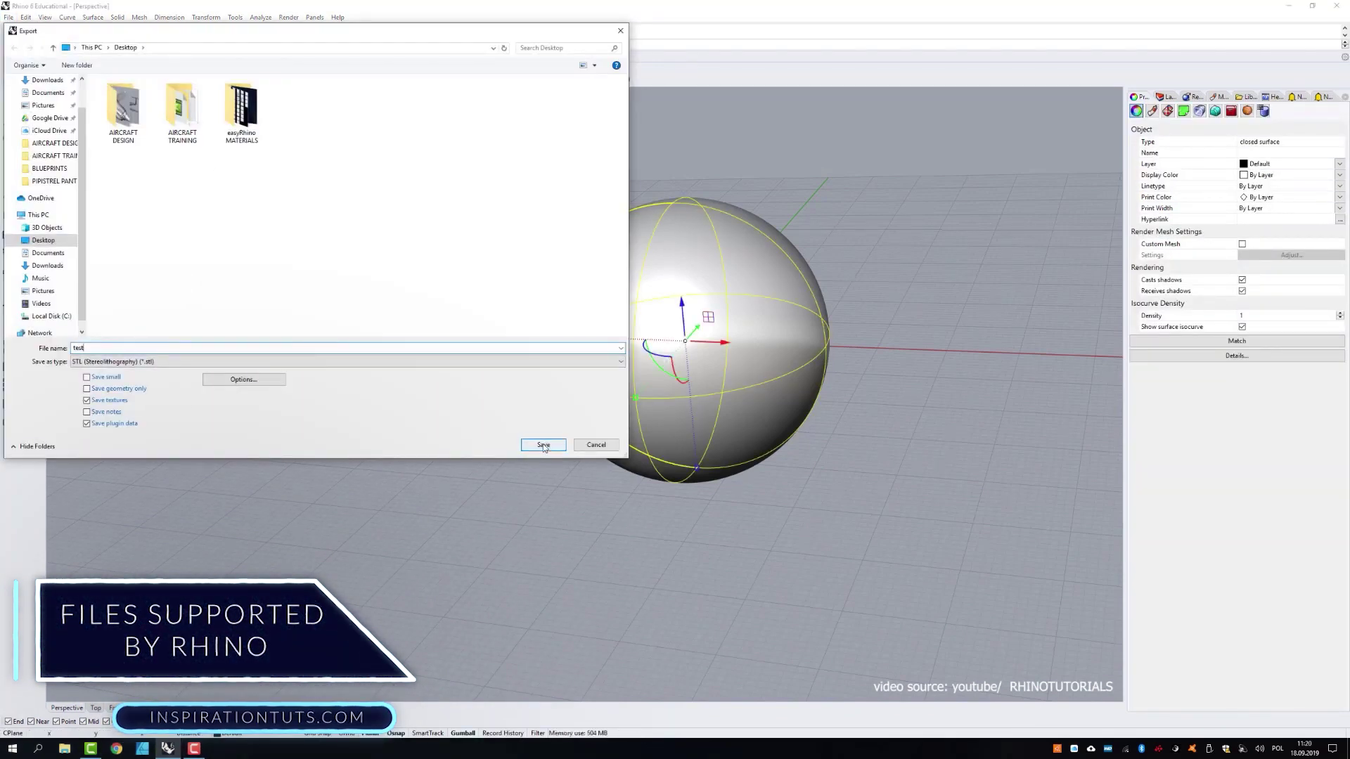
# Save the sphere as an STL file.
pyautogui.click(543, 445)
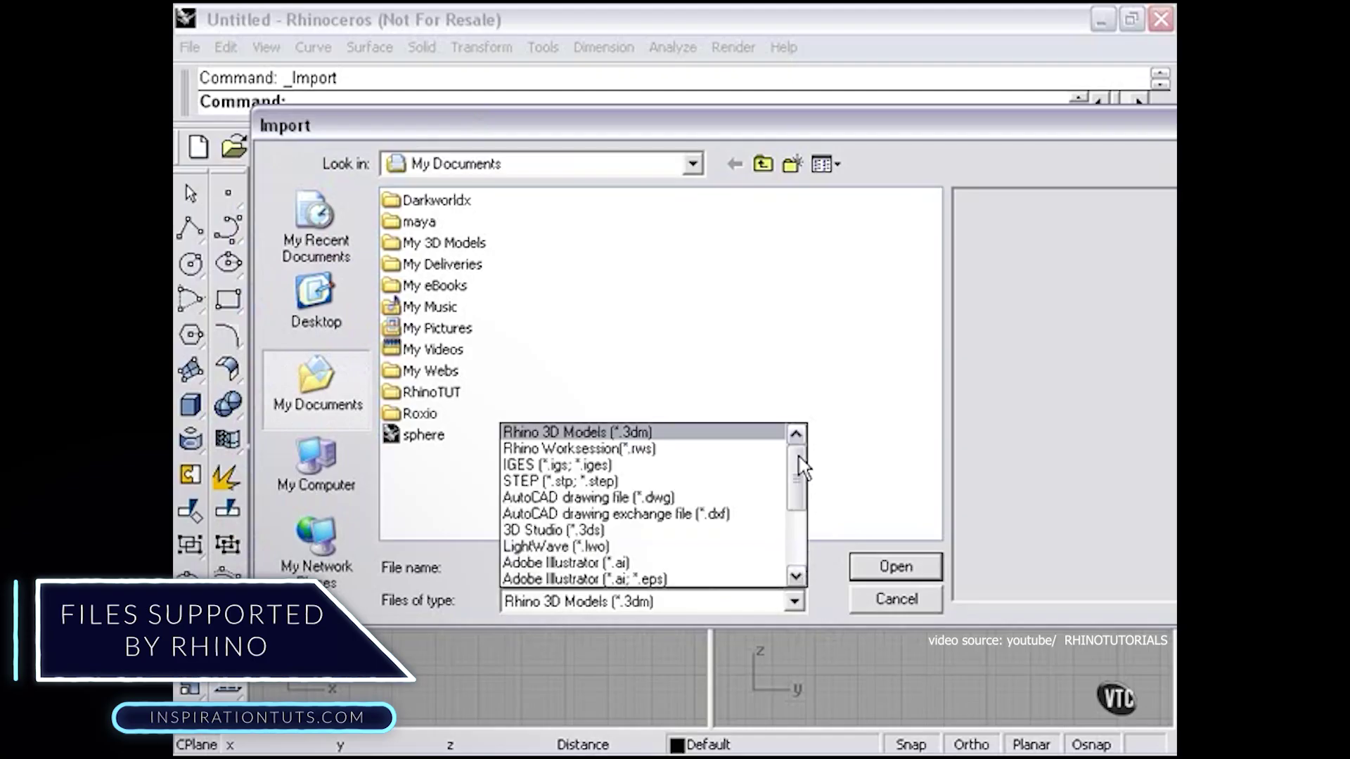
pyautogui.moveTo(798, 479)
pyautogui.mouseDown()
pyautogui.moveTo(793, 517)
pyautogui.moveTo(676, 507)
pyautogui.moveTo(795, 513)
pyautogui.moveTo(638, 566)
pyautogui.moveTo(797, 491)
pyautogui.mouseUp()
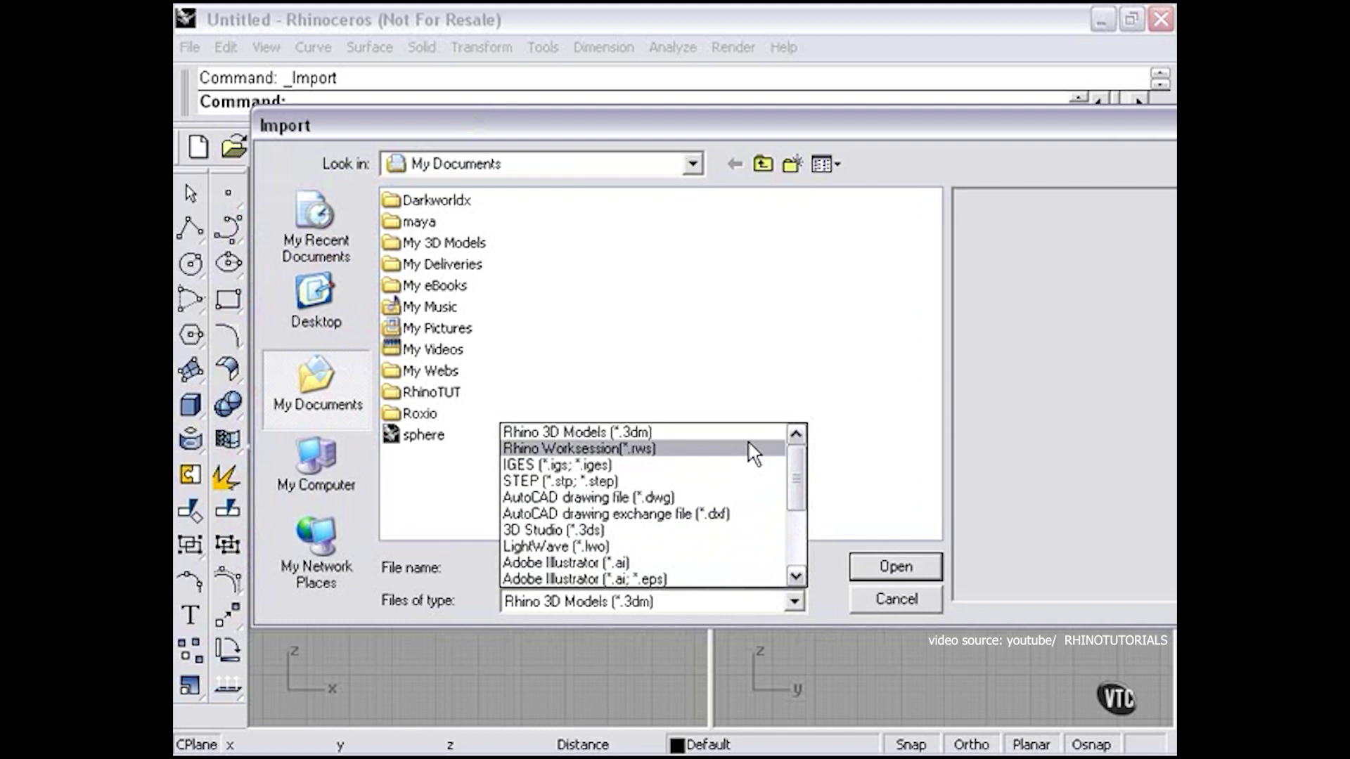
pyautogui.scroll(-1, 637, 536)
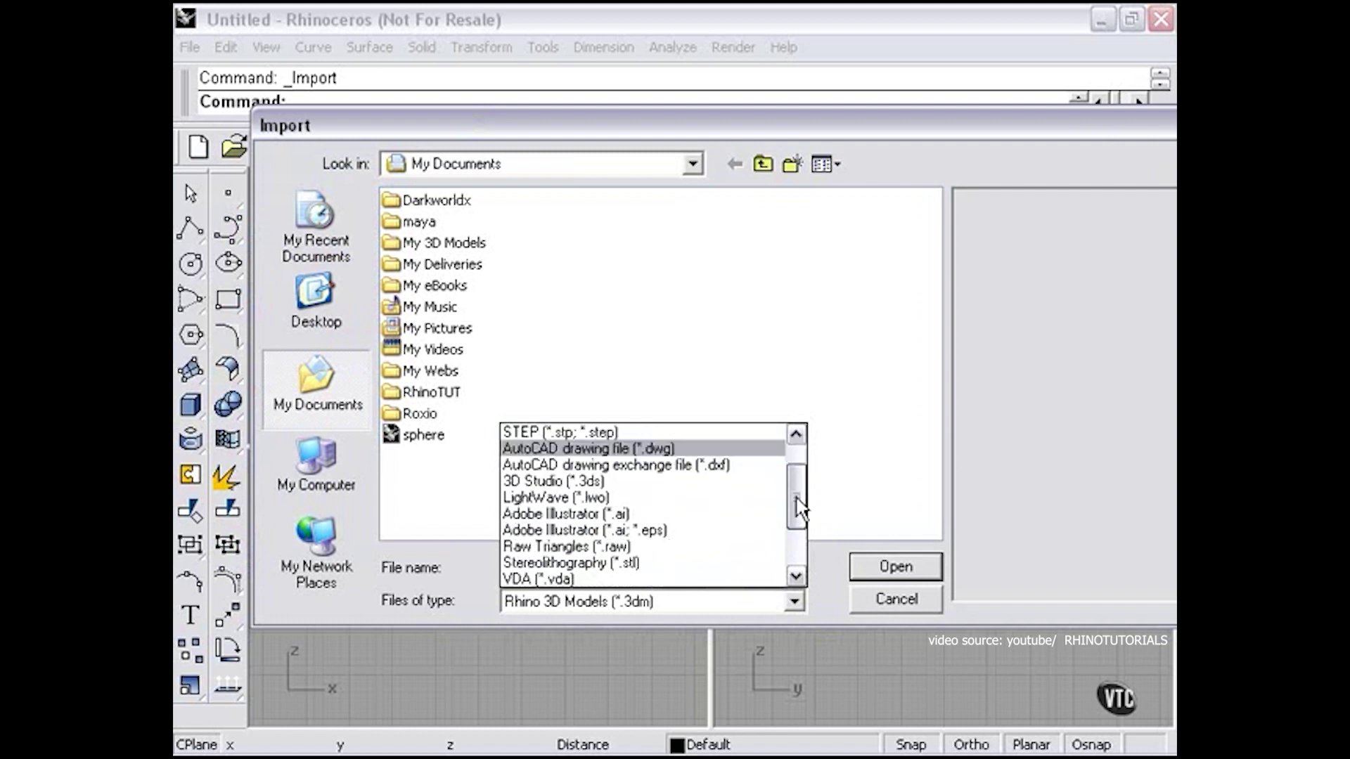
pyautogui.scroll(-2, 622, 530)
pyautogui.scroll(3, 654, 522)
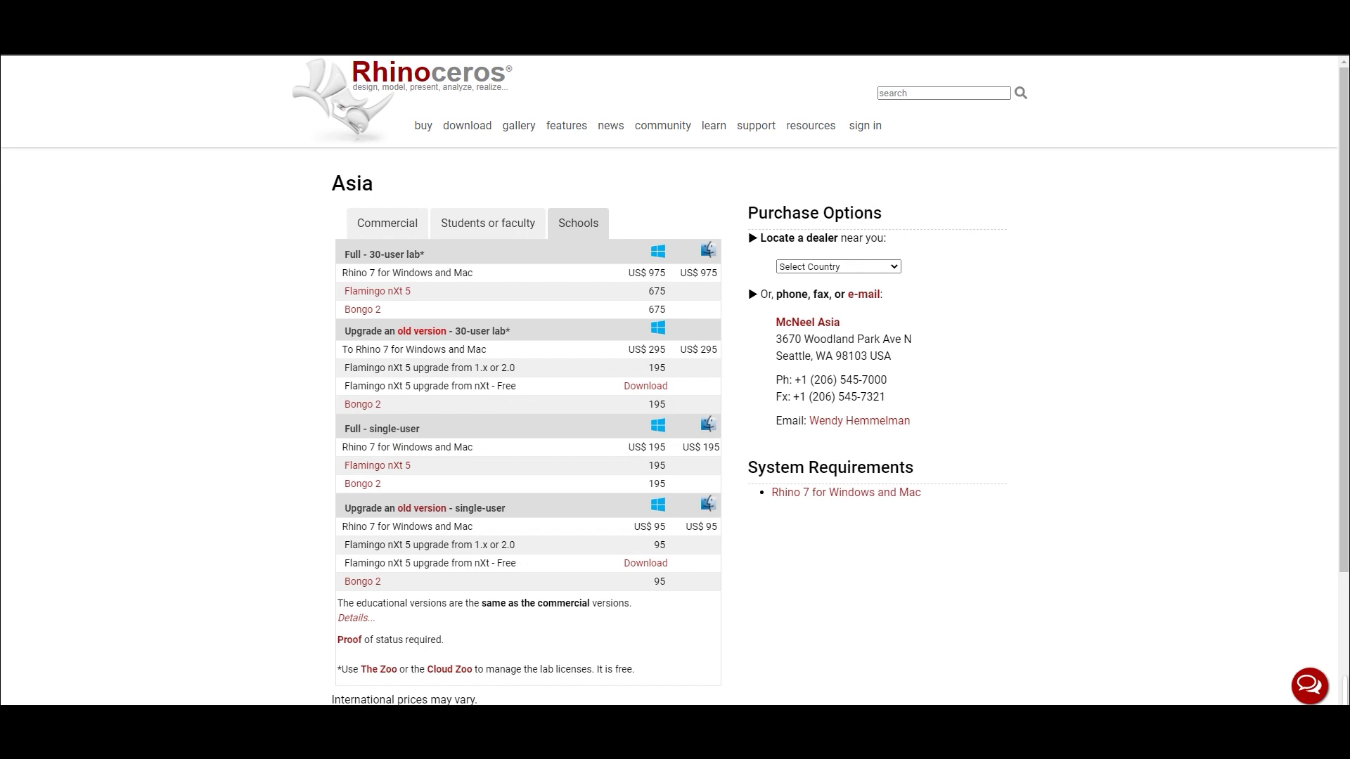
pyautogui.scroll(-3, 675, 381)
pyautogui.scroll(2, 675, 380)
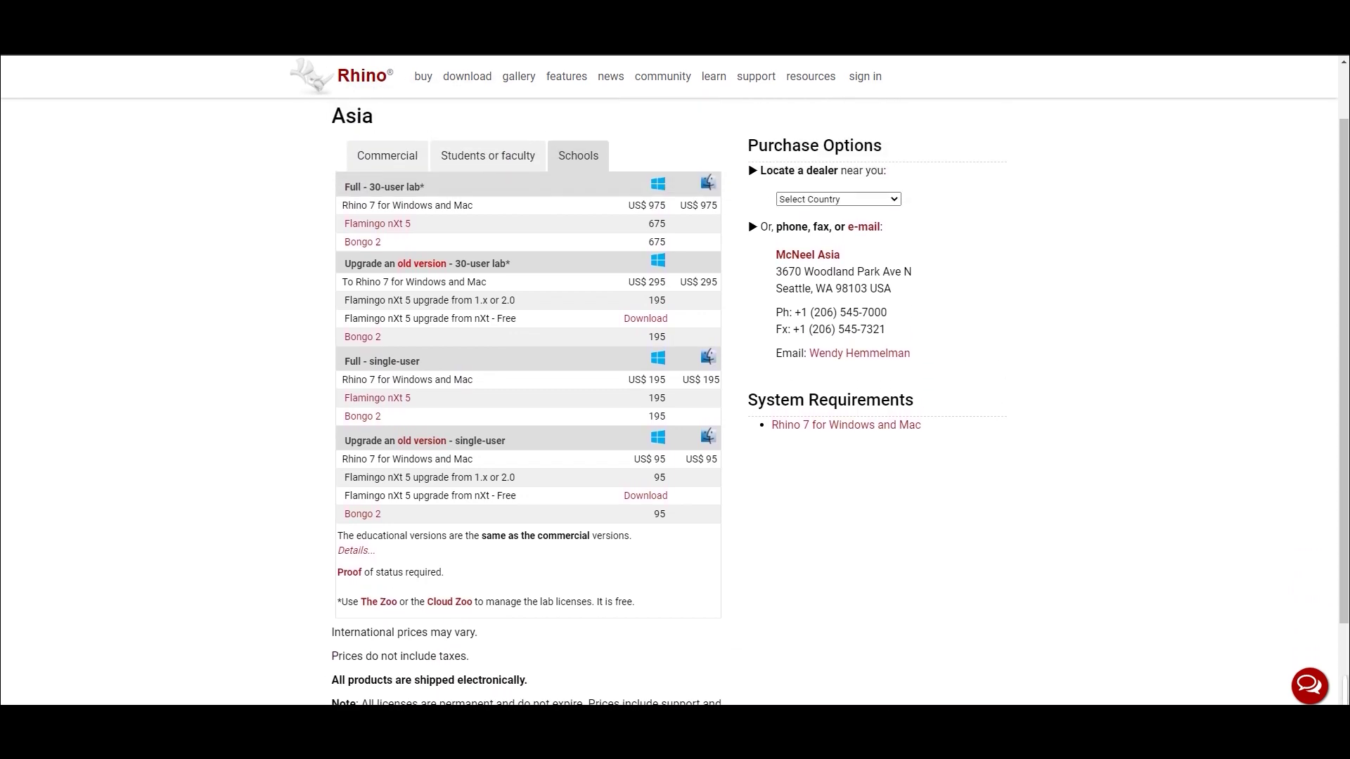
pyautogui.scroll(1, 675, 379)
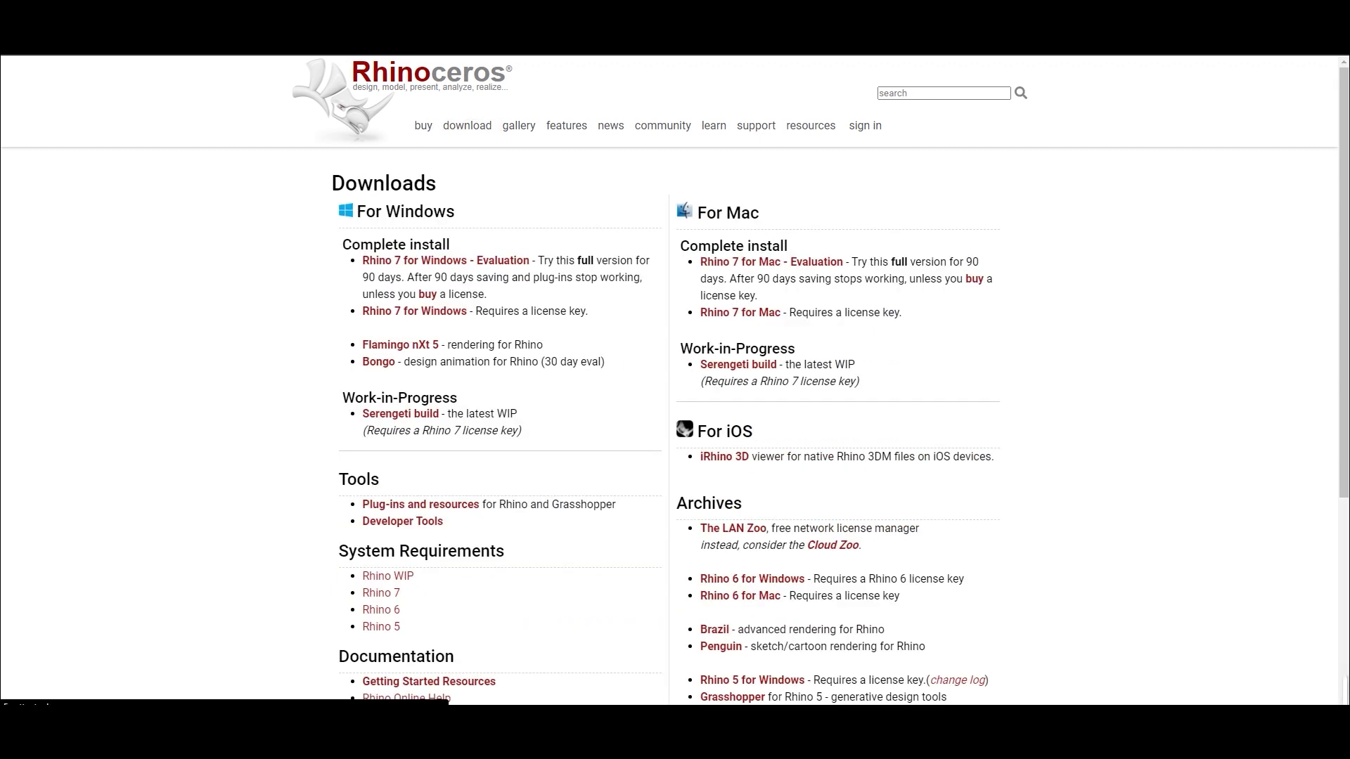
pyautogui.scroll(-3, 676, 421)
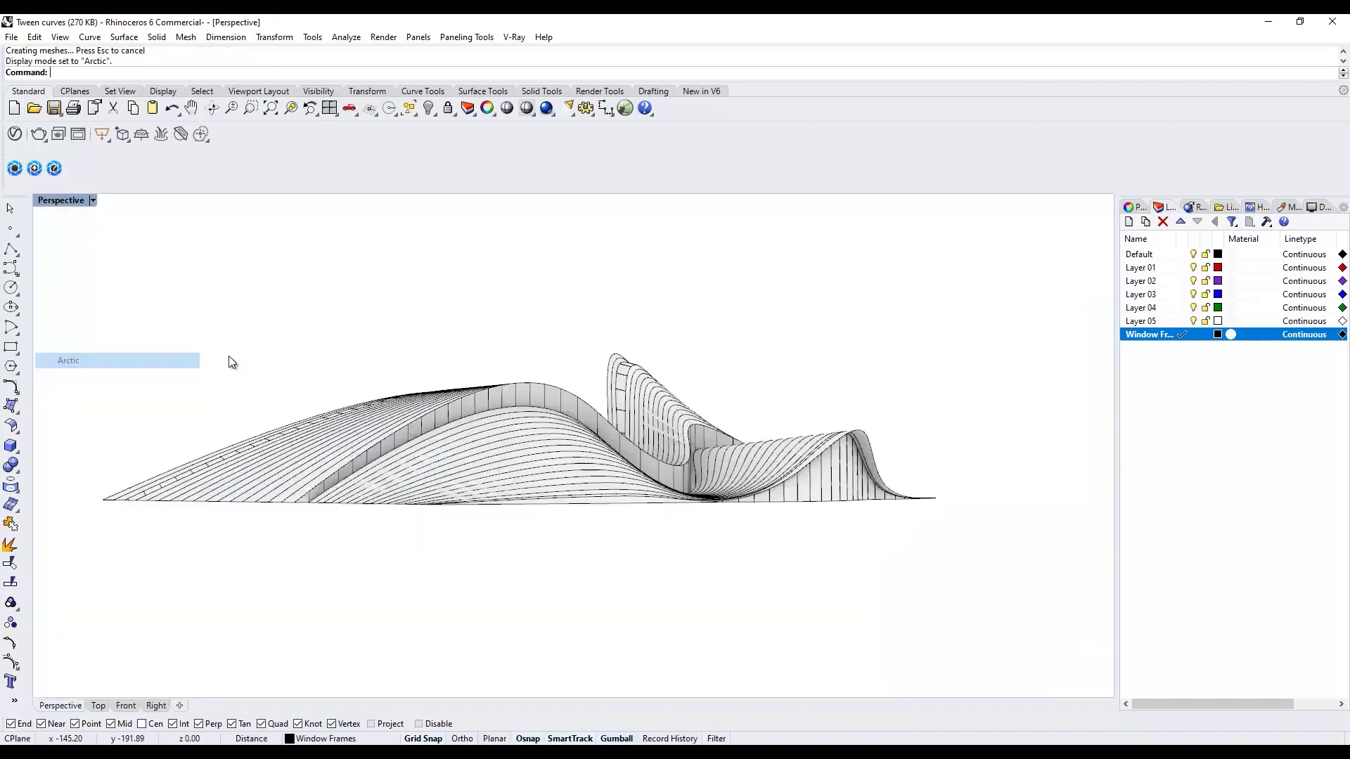
# Join the SubD faces into one closed SubD cube and check its object properties.
pyautogui.moveTo(232, 361); pyautogui.dragTo(573, 338, button='right')
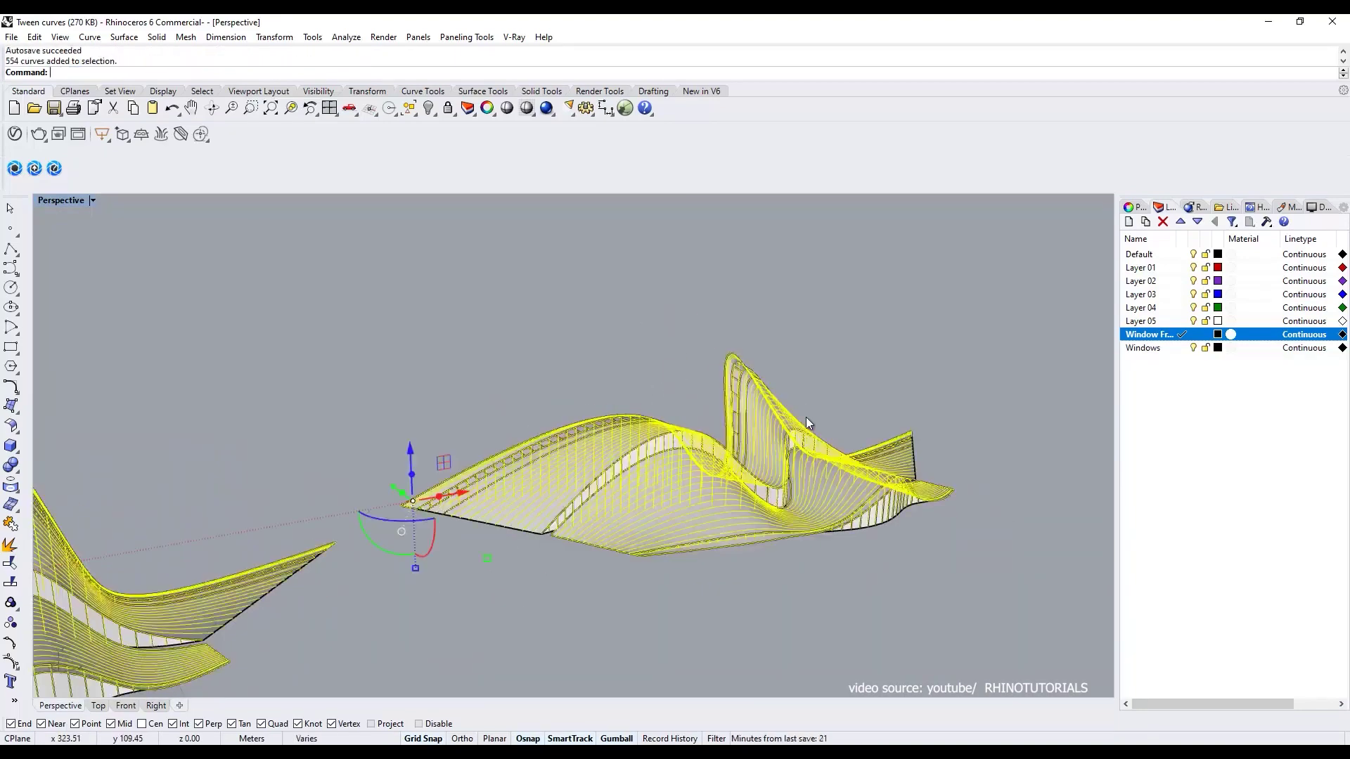
pyautogui.keyDown('ctrl'); pyautogui.click(212, 590); pyautogui.keyUp('ctrl')
pyautogui.moveTo(679, 370); pyautogui.dragTo(744, 409, button='right')
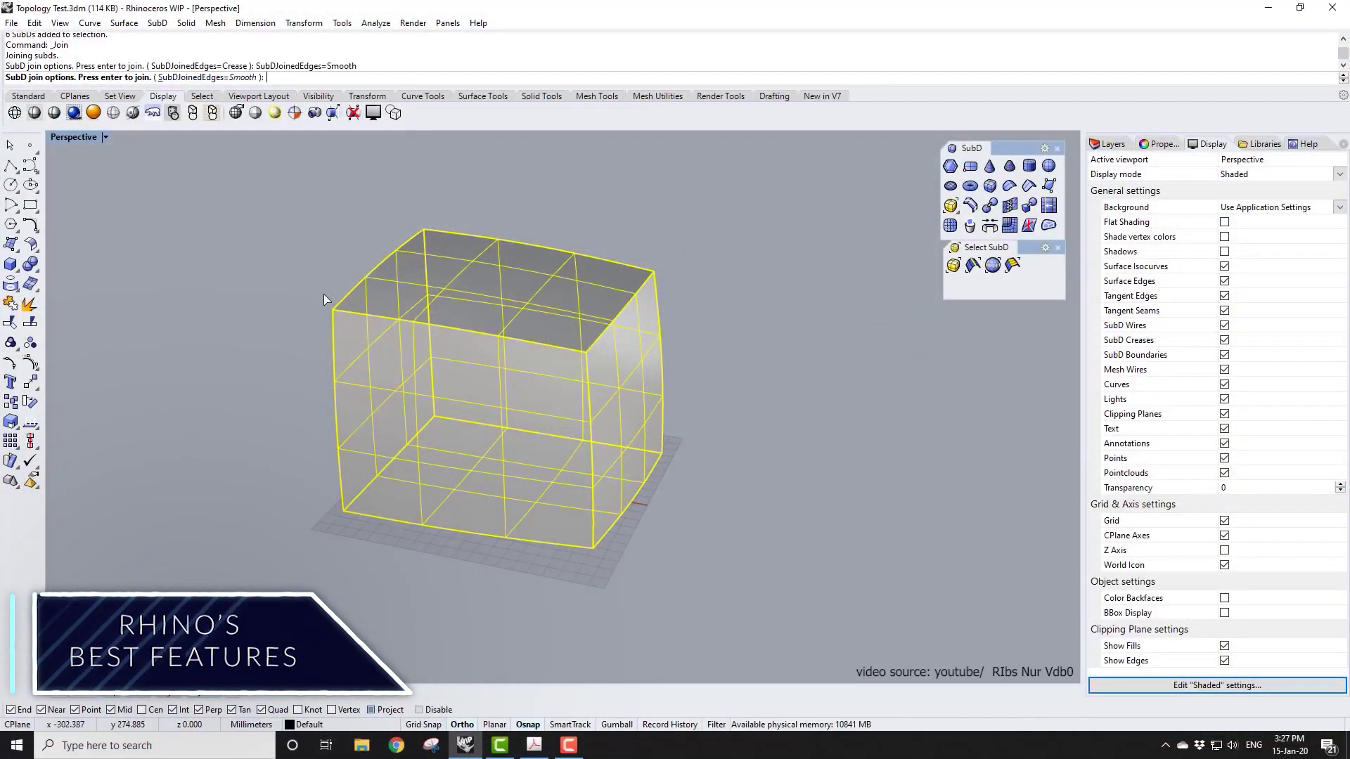
pyautogui.press('Return')
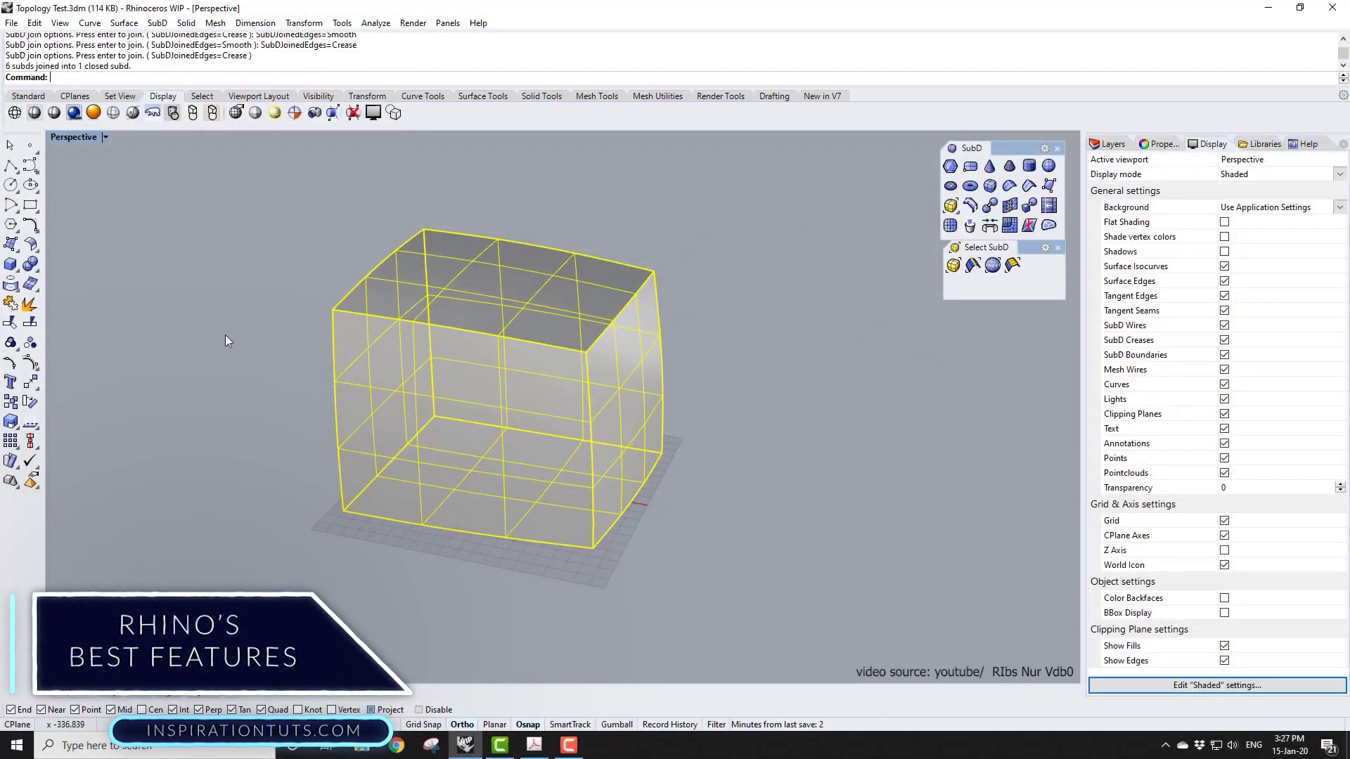
pyautogui.moveTo(802, 335); pyautogui.dragTo(524, 446, button='right')
pyautogui.click(524, 446)
pyautogui.click(1160, 145)
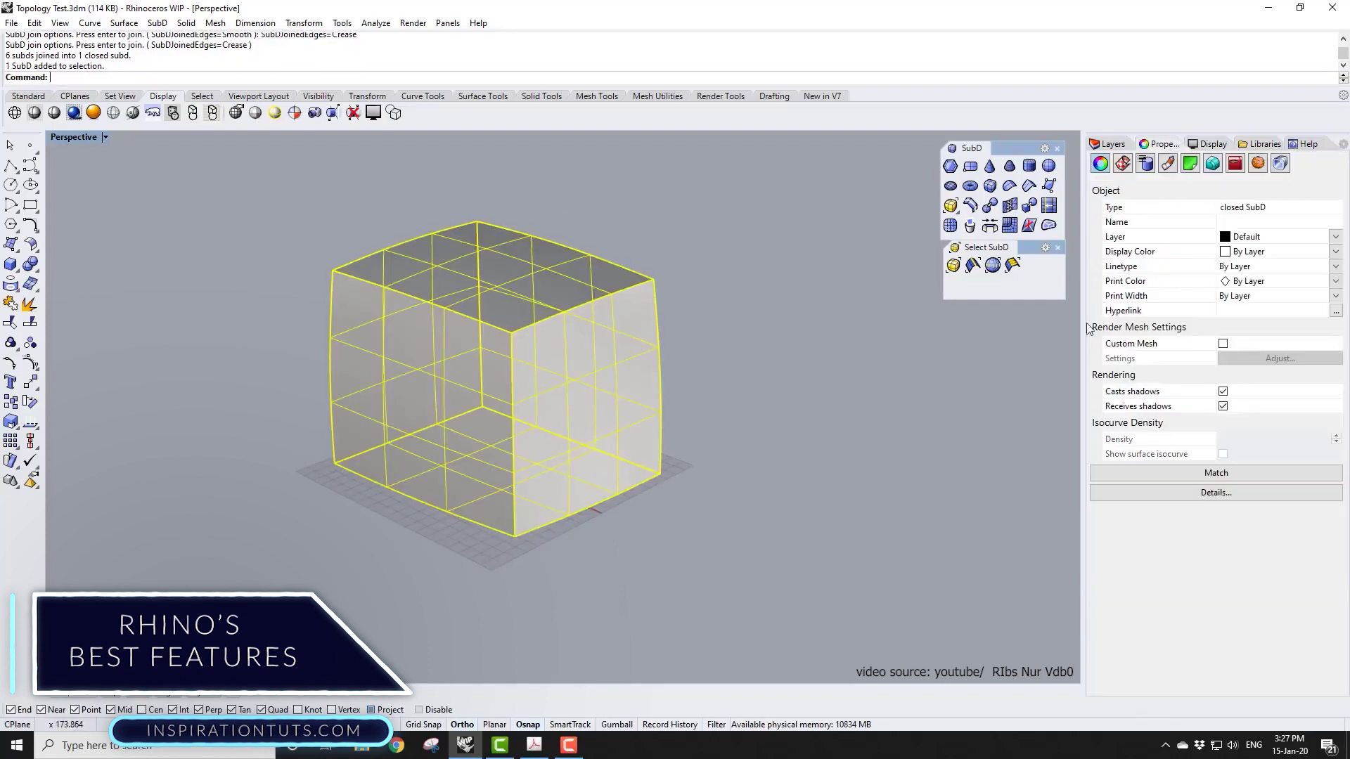
pyautogui.press('Escape')
pyautogui.moveTo(801, 316); pyautogui.dragTo(434, 324, button='right')
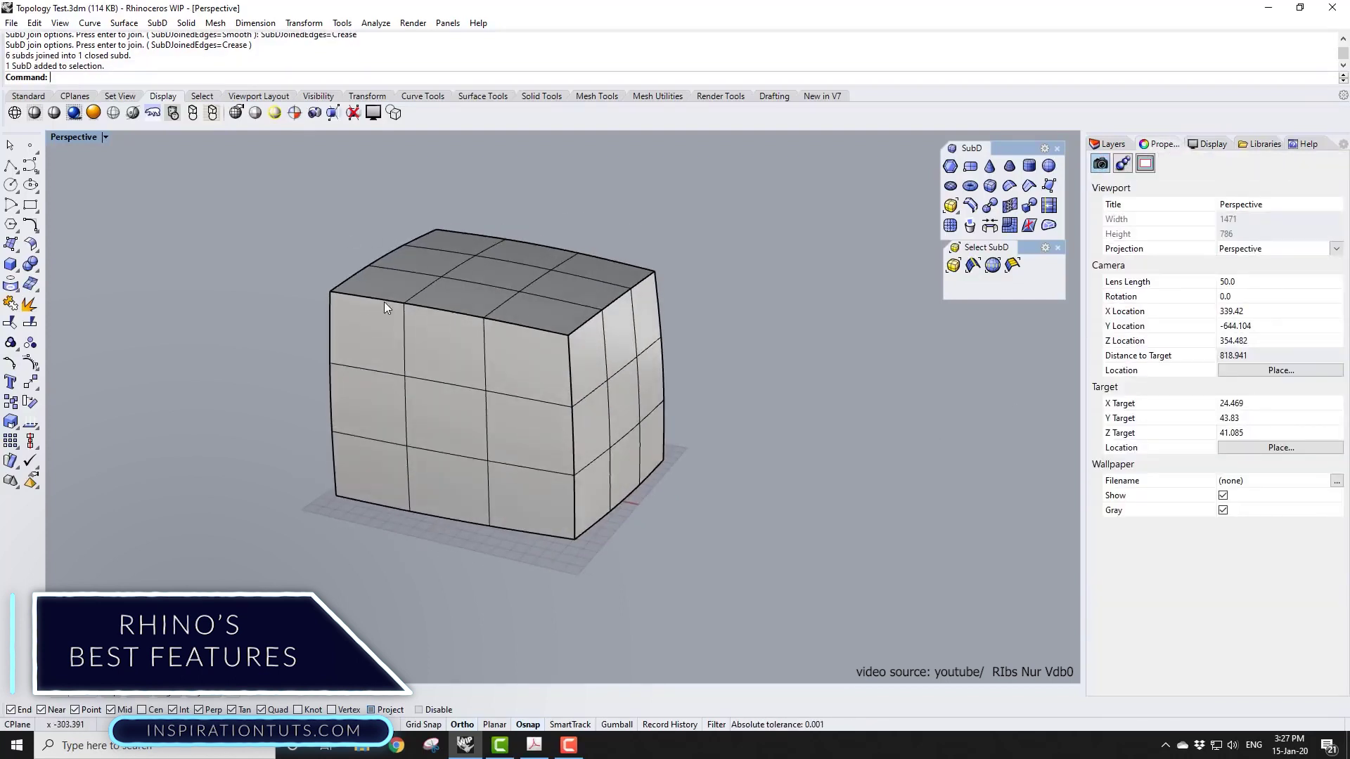
# Remove the crease from two selected edges of the SubD cube.
pyautogui.keyDown('ctrl'); pyautogui.keyDown('shift'); pyautogui.click(384, 302); pyautogui.keyUp('shift'); pyautogui.keyUp('ctrl')
pyautogui.keyDown('ctrl'); pyautogui.keyDown('shift'); pyautogui.click(570, 329); pyautogui.keyUp('shift'); pyautogui.keyUp('ctrl')
pyautogui.click(1029, 206)
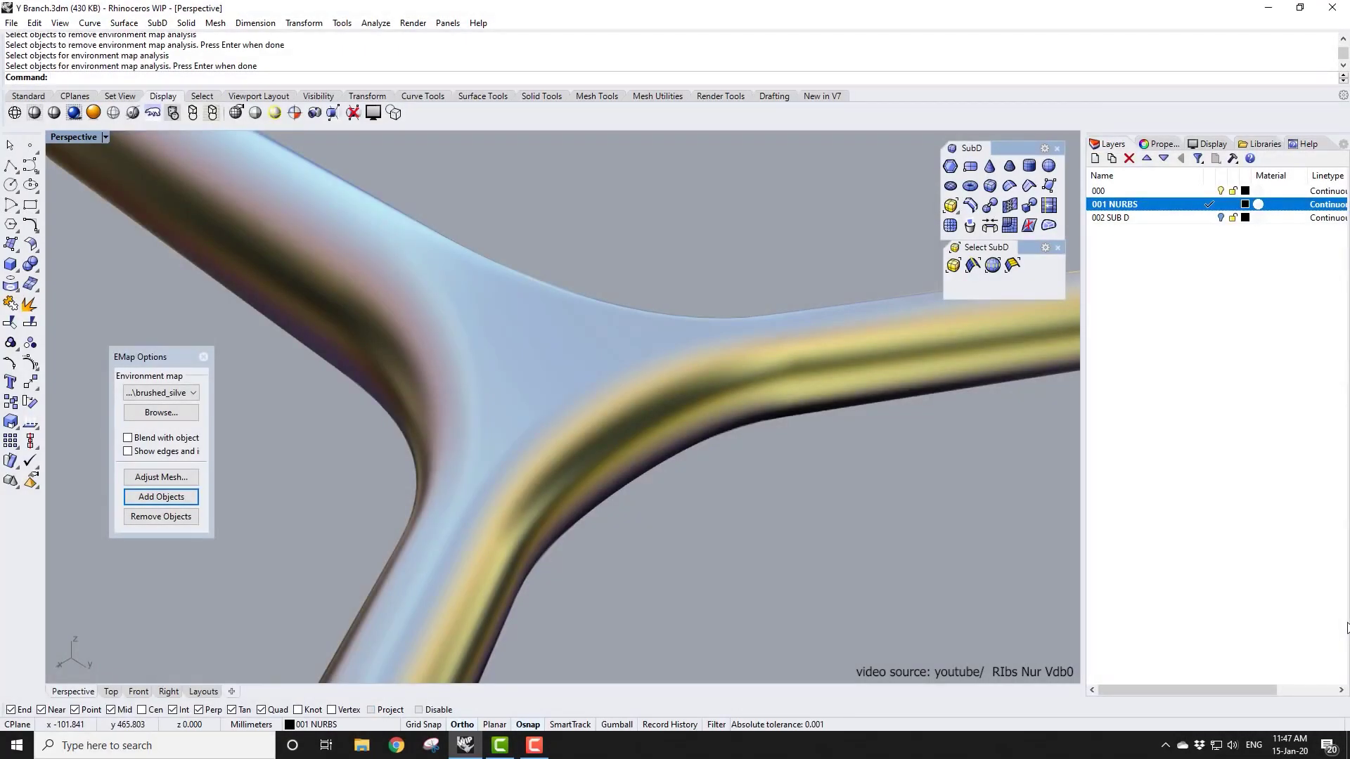
# Remove the environment-map shading from the Y-branch surfaces.
pyautogui.click(160, 516)
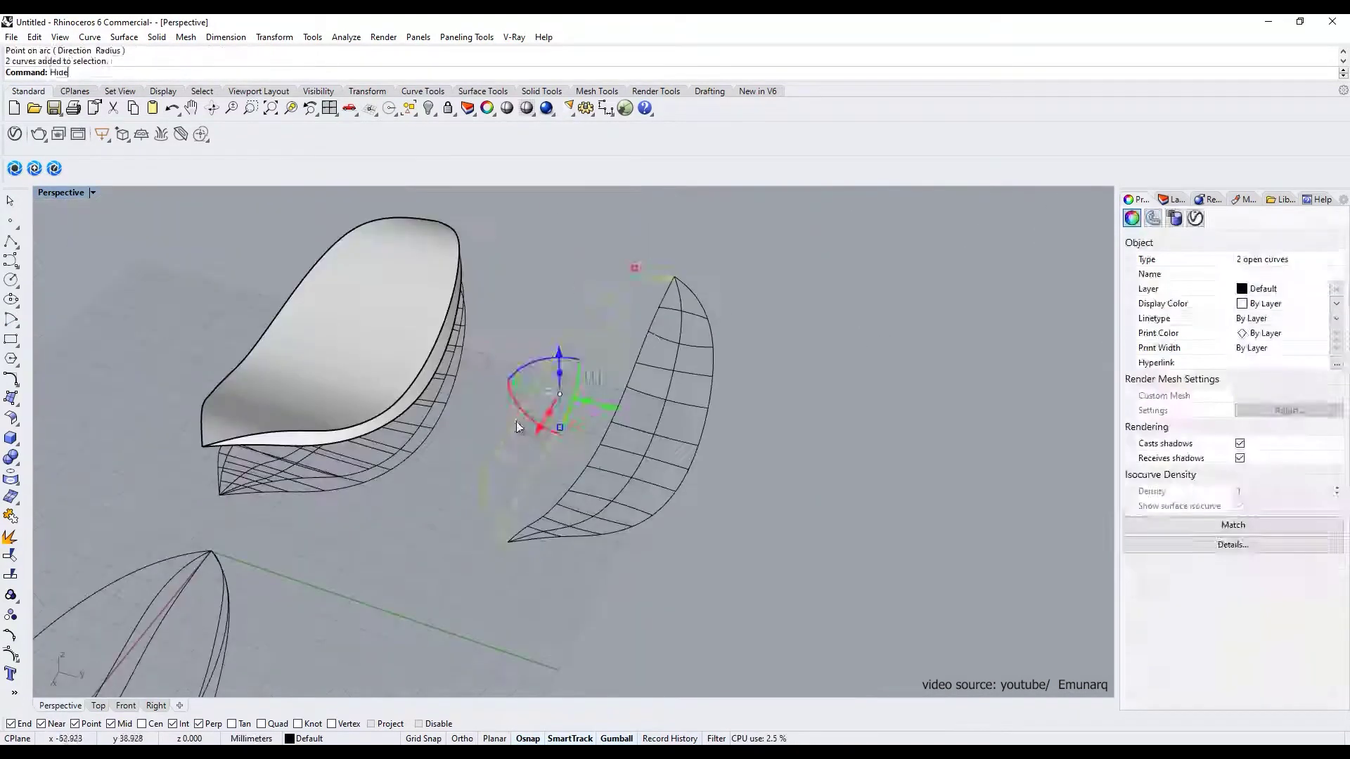
# Show the list of surface-creation commands in the Surface menu.
pyautogui.click(123, 38)
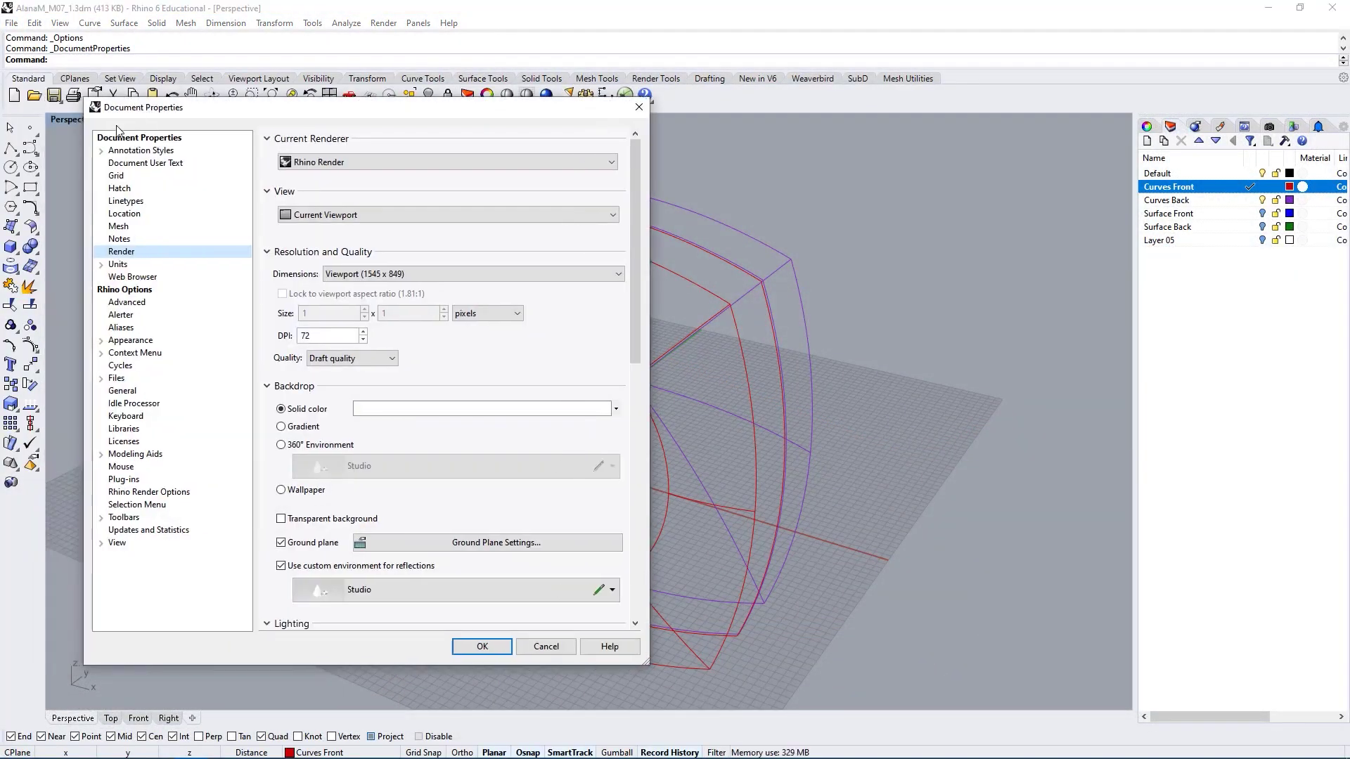
# Change the document's model units from Feet to Millimeters.
pyautogui.click(106, 266)
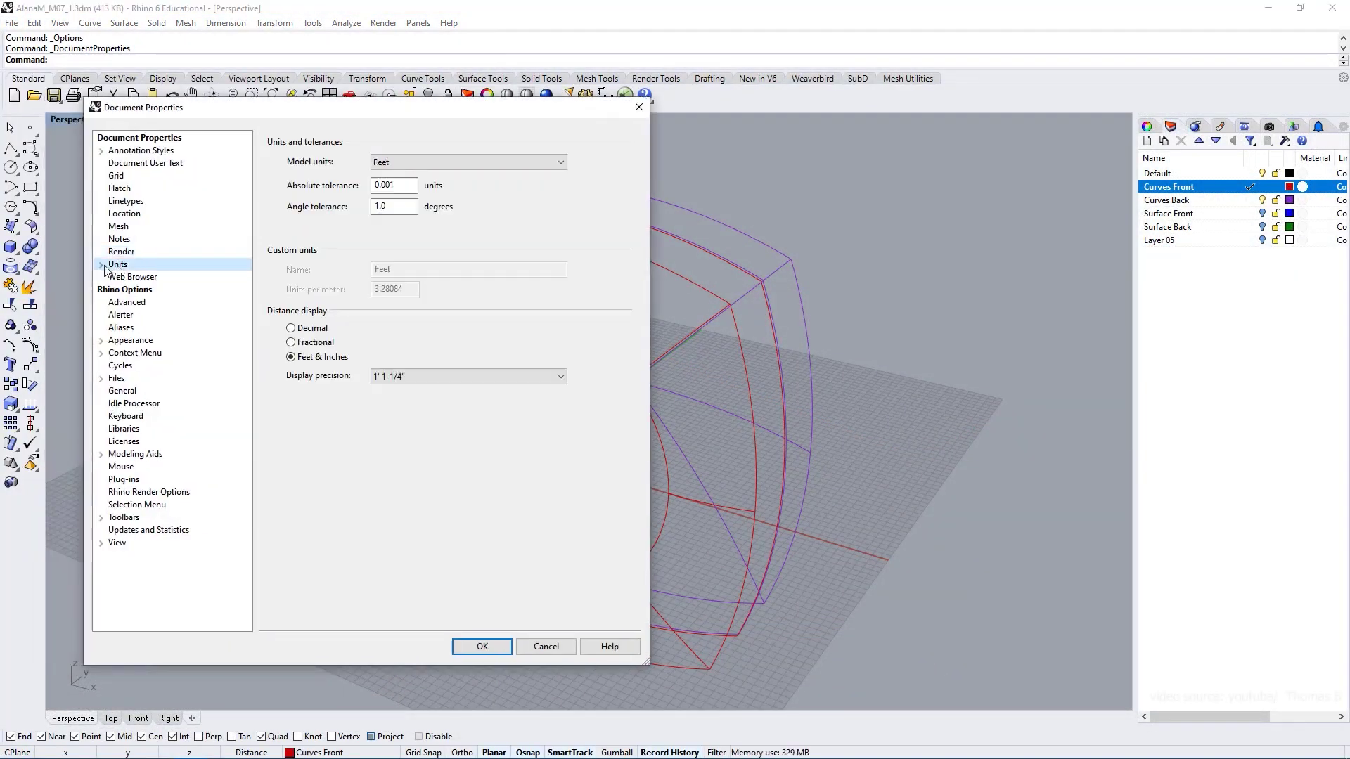
pyautogui.click(402, 163)
pyautogui.click(393, 186)
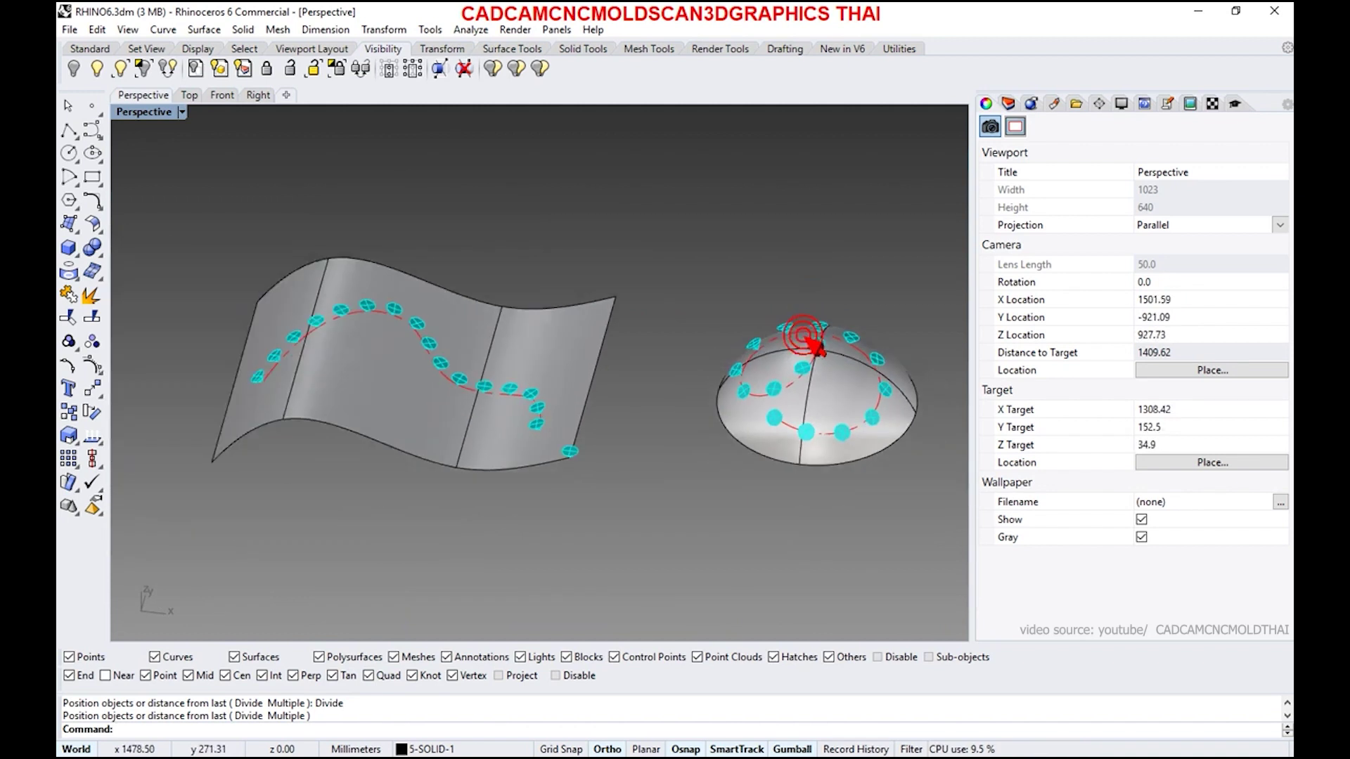
pyautogui.moveTo(801, 389); pyautogui.dragTo(166, 446, button='right')
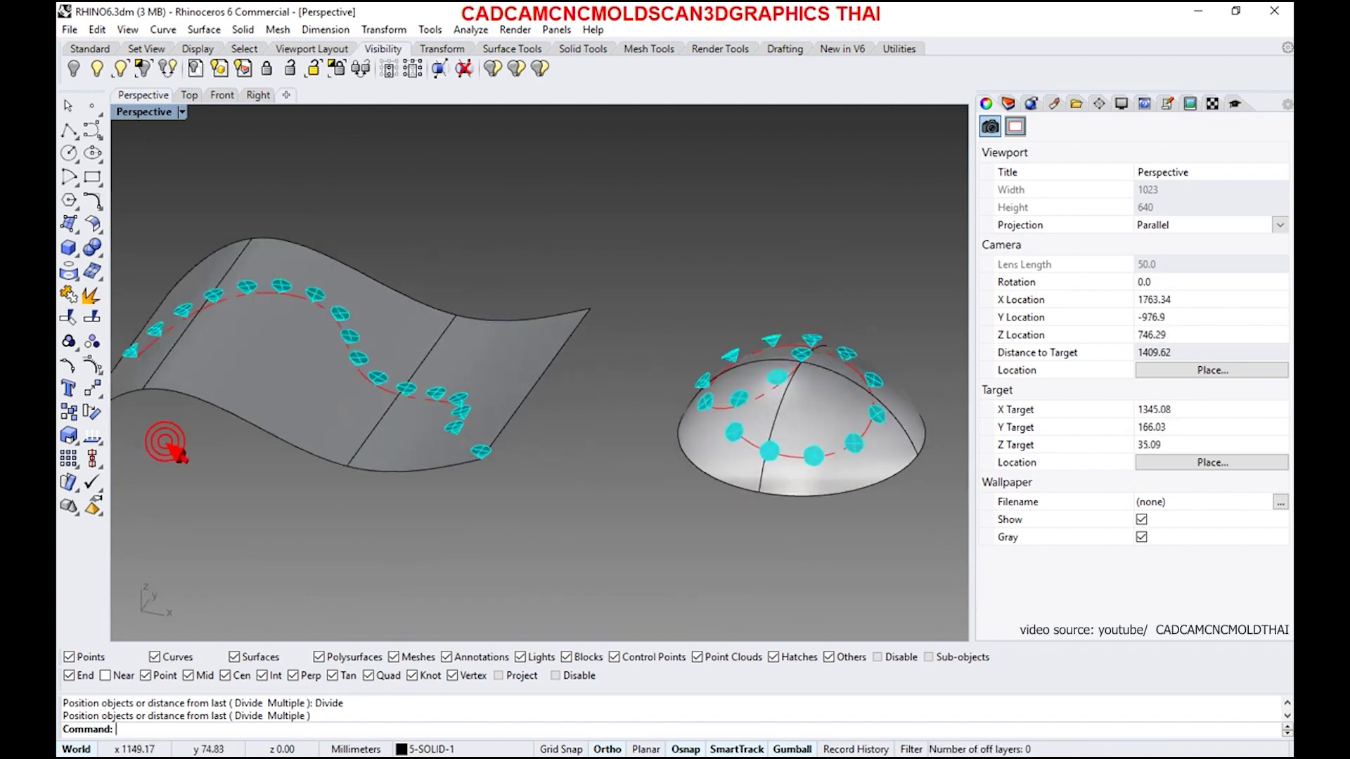
pyautogui.moveTo(271, 412)
pyautogui.mouseDown(button='right')
pyautogui.moveTo(498, 228)
pyautogui.moveTo(391, 338)
pyautogui.moveTo(558, 362)
pyautogui.moveTo(569, 464)
pyautogui.mouseUp(button='right')
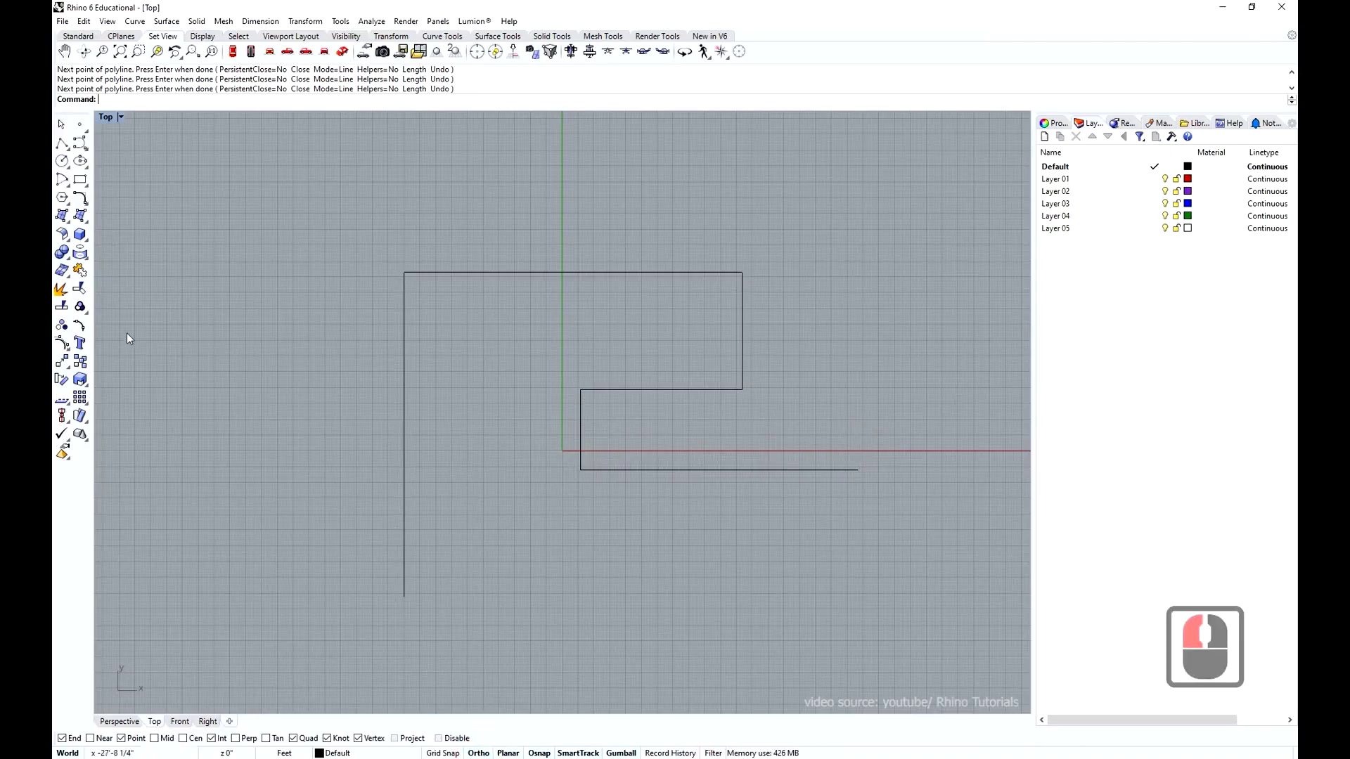
# Draw a second angular polyline through ten clicked vertices, stepping and descending diagonally.
pyautogui.click(218, 204)
pyautogui.click(435, 204)
pyautogui.click(435, 162)
pyautogui.click(617, 161)
pyautogui.click(617, 250)
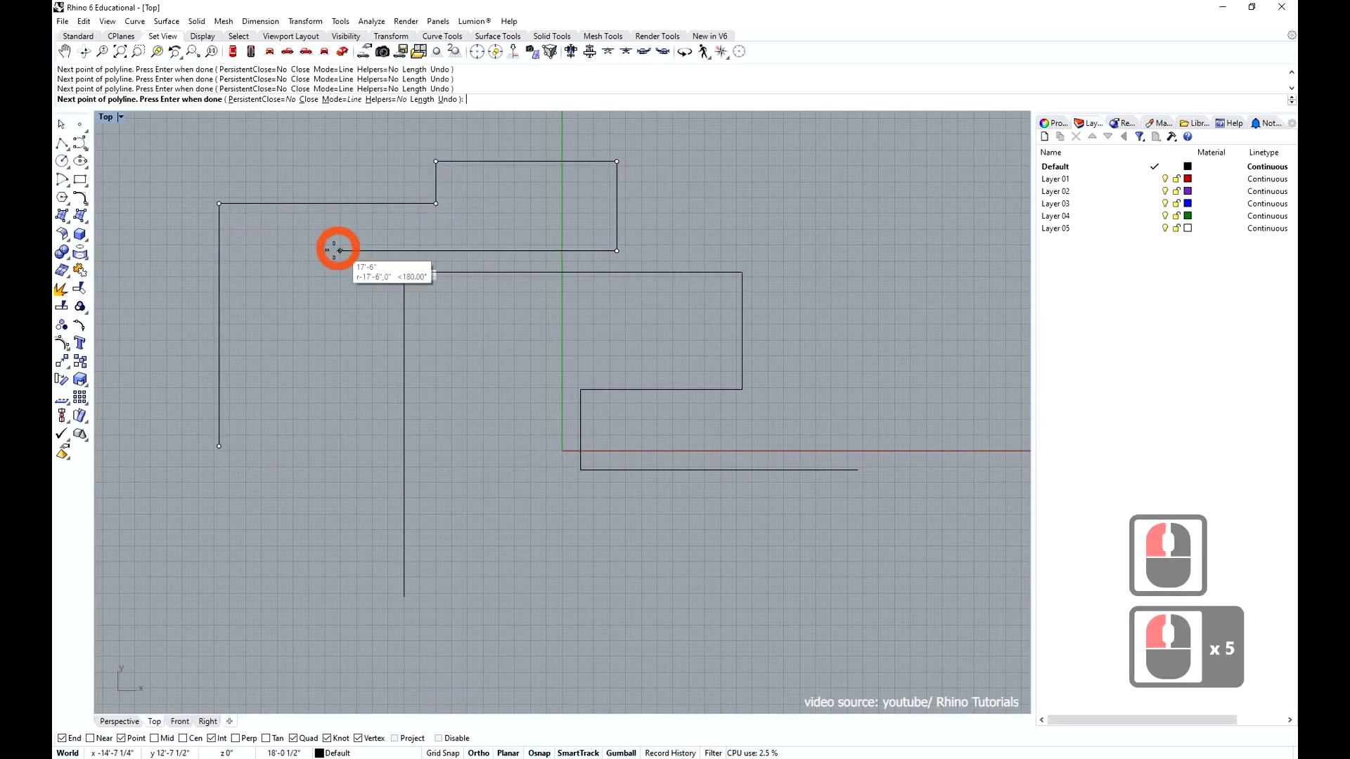
pyautogui.click(316, 250)
pyautogui.keyDown('shift'); pyautogui.click(485, 393); pyautogui.keyUp('shift')
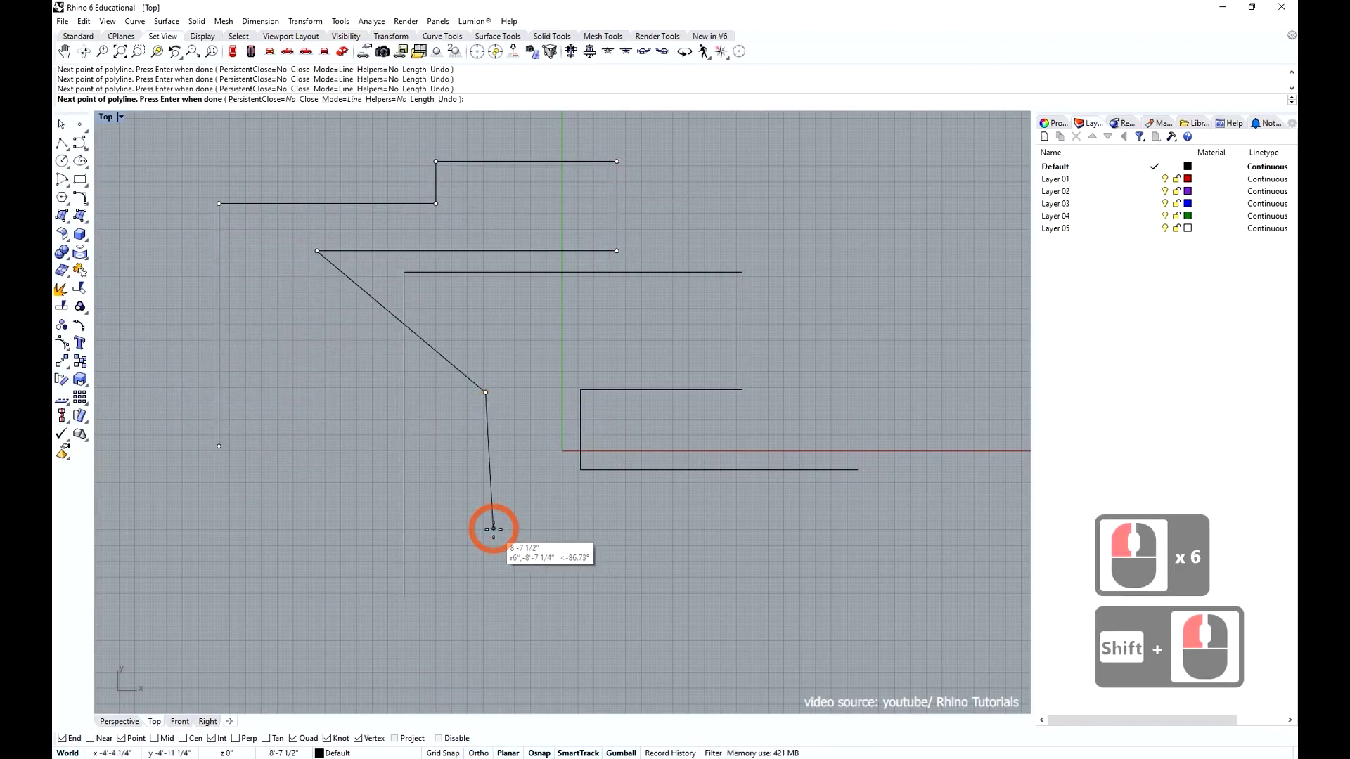
pyautogui.keyDown('shift'); pyautogui.click(318, 528); pyautogui.keyUp('shift')
pyautogui.click(231, 536)
pyautogui.click(232, 613)
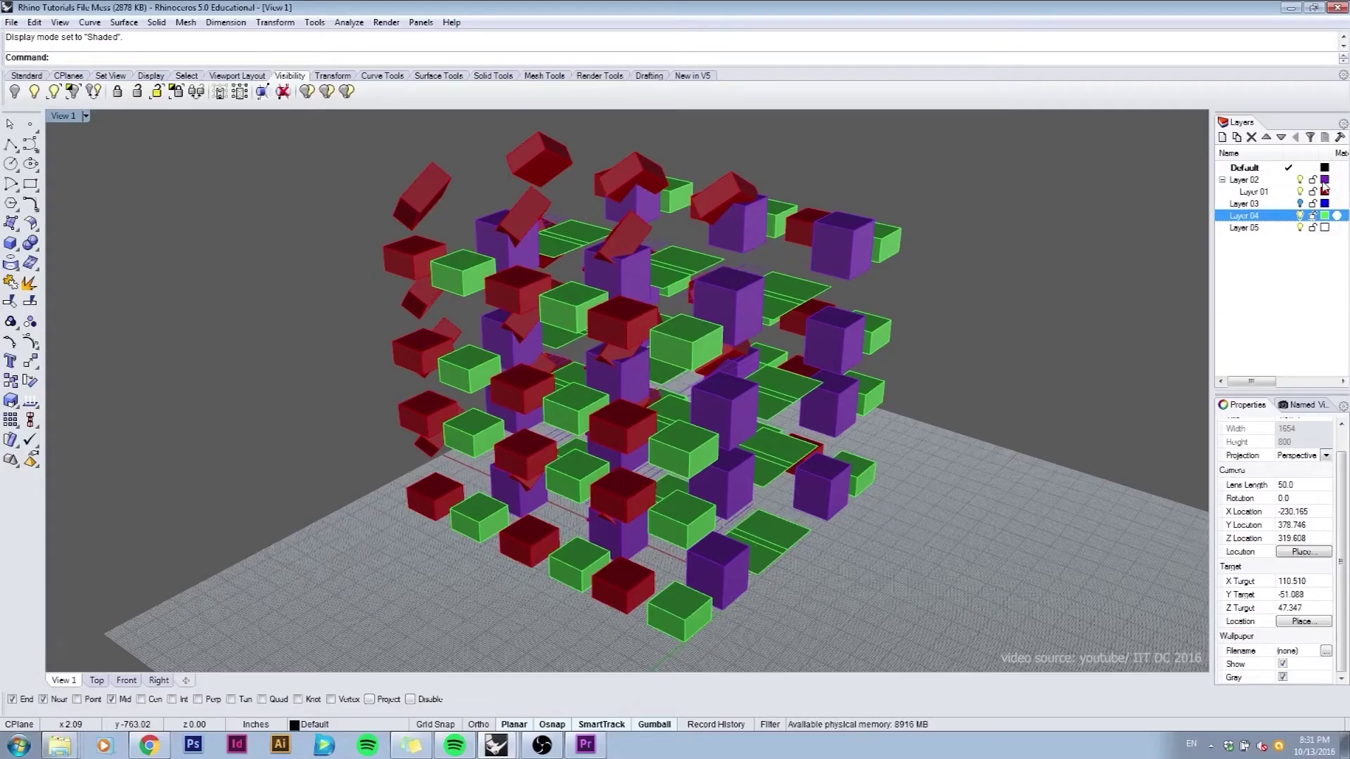
# Recolour Layer 02 to pink and Layer 04 to a light mint green.
pyautogui.click(1324, 180)
pyautogui.click(731, 494)
pyautogui.click(1325, 216)
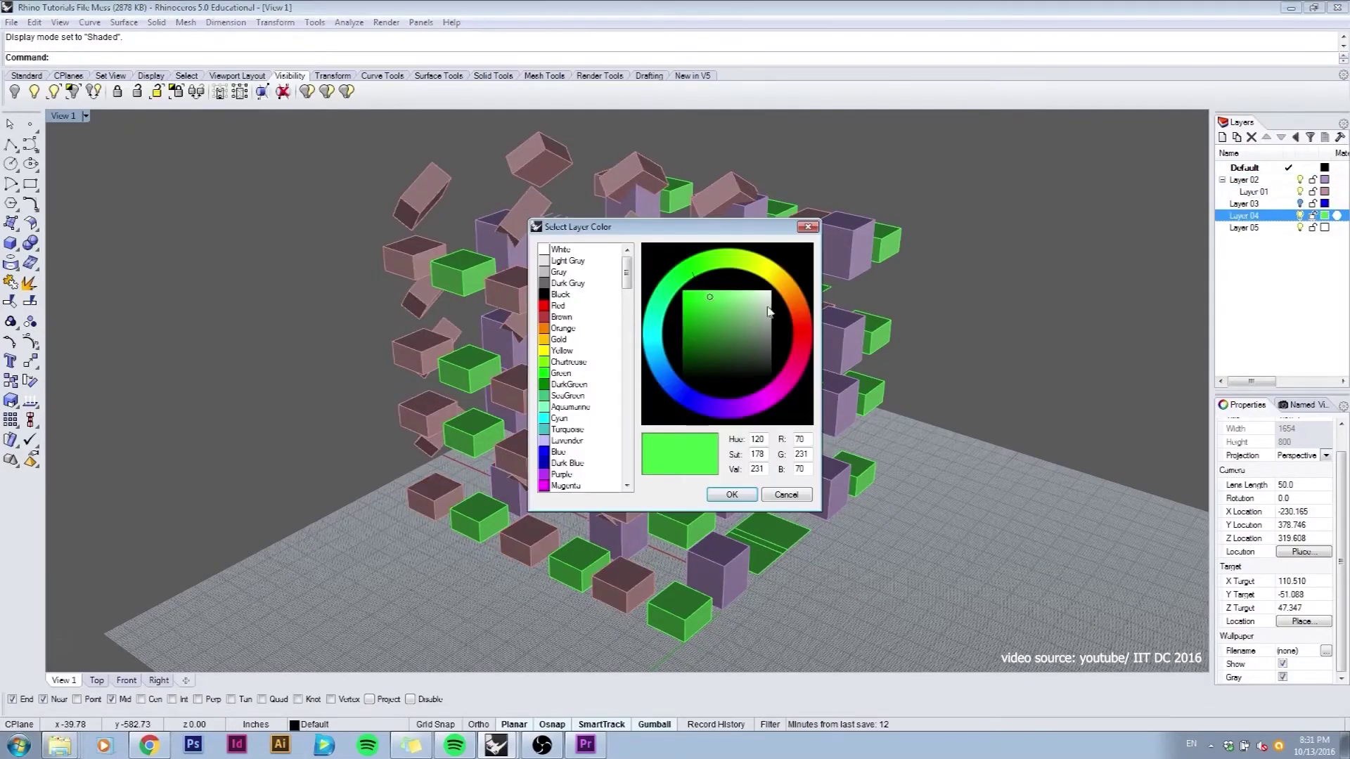
pyautogui.press('Return')
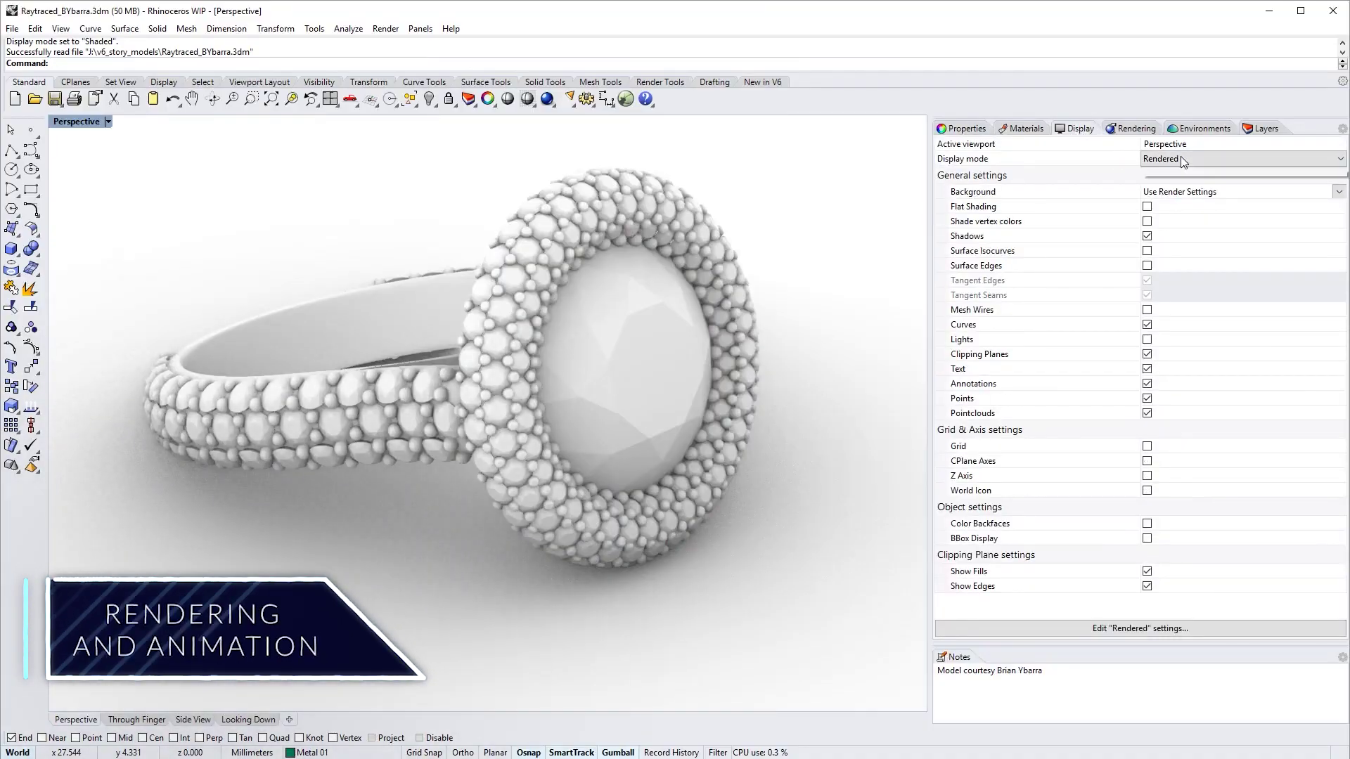
# Switch the viewport to Raytraced and create new Metal and Gem materials.
pyautogui.click(1195, 269)
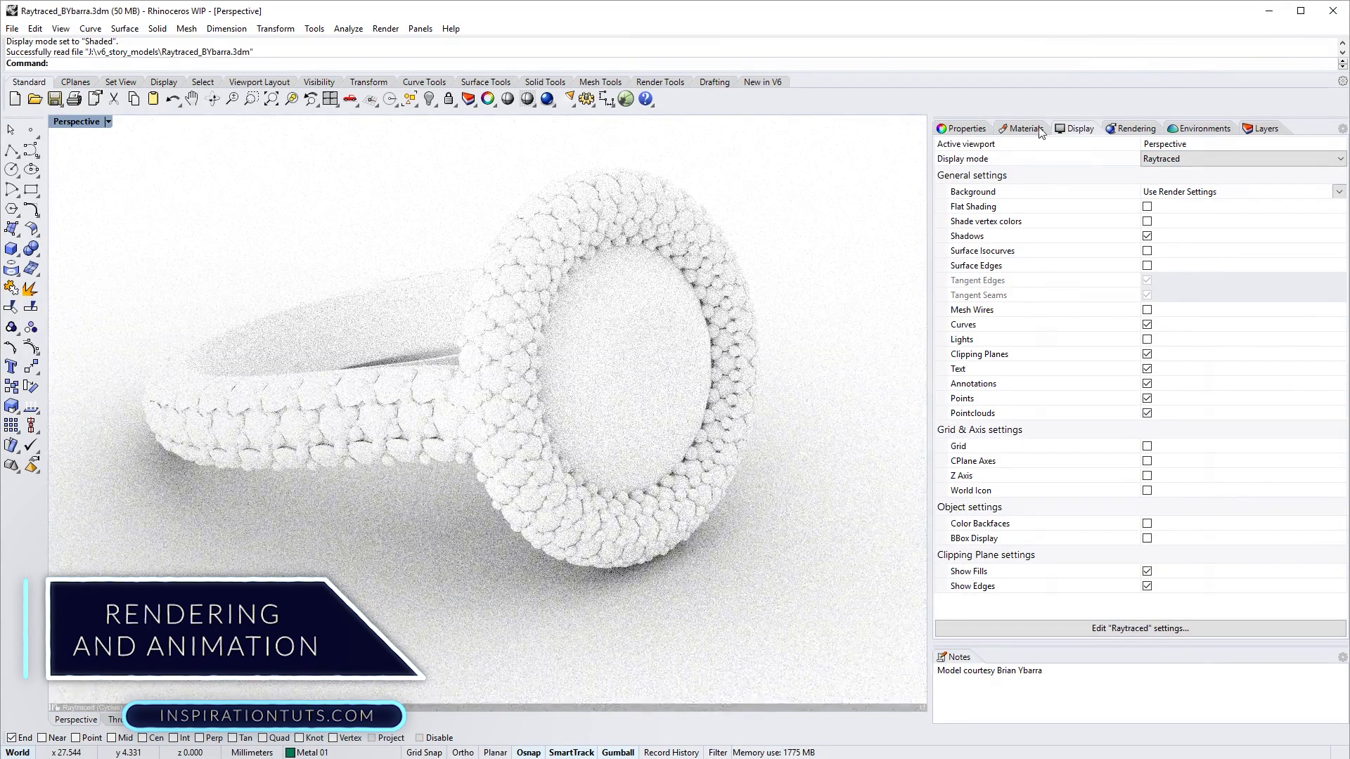
pyautogui.click(1024, 128)
pyautogui.click(943, 172)
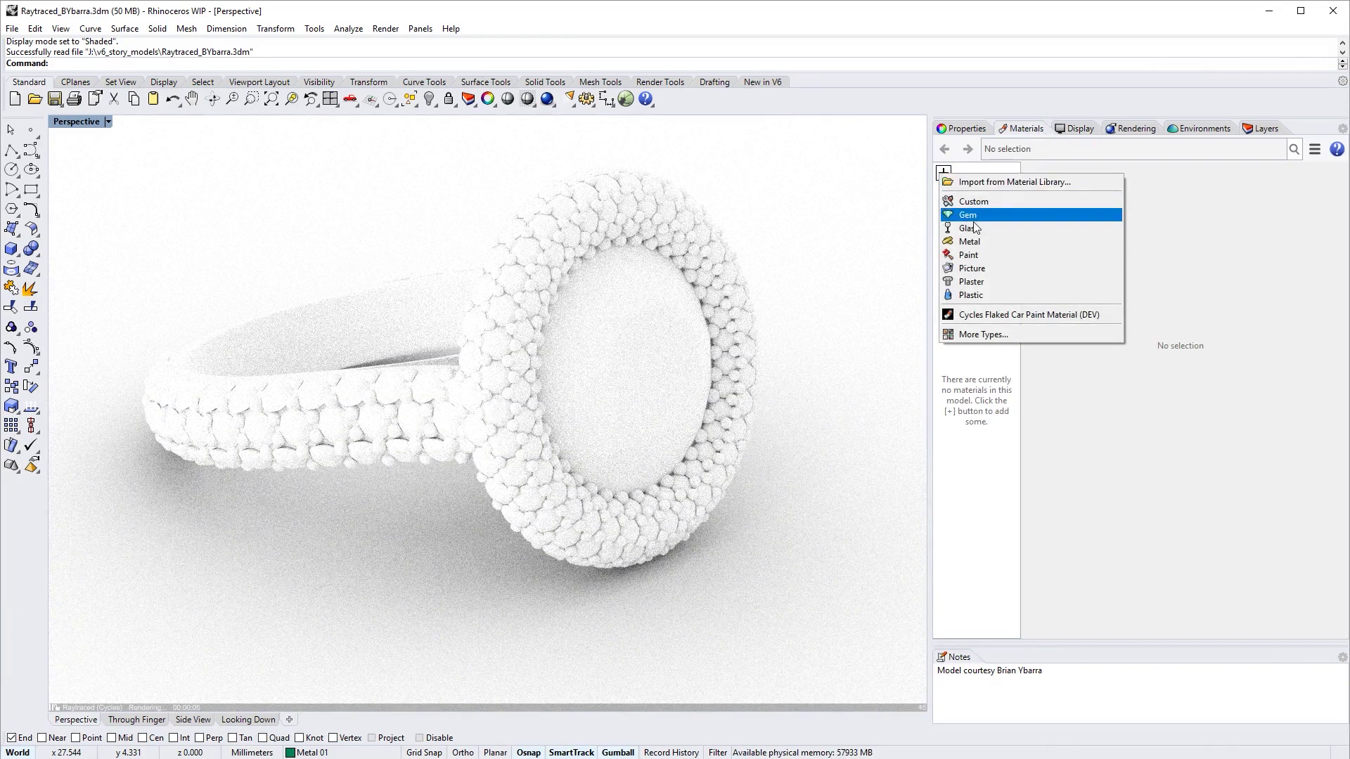
pyautogui.click(981, 248)
pyautogui.click(944, 258)
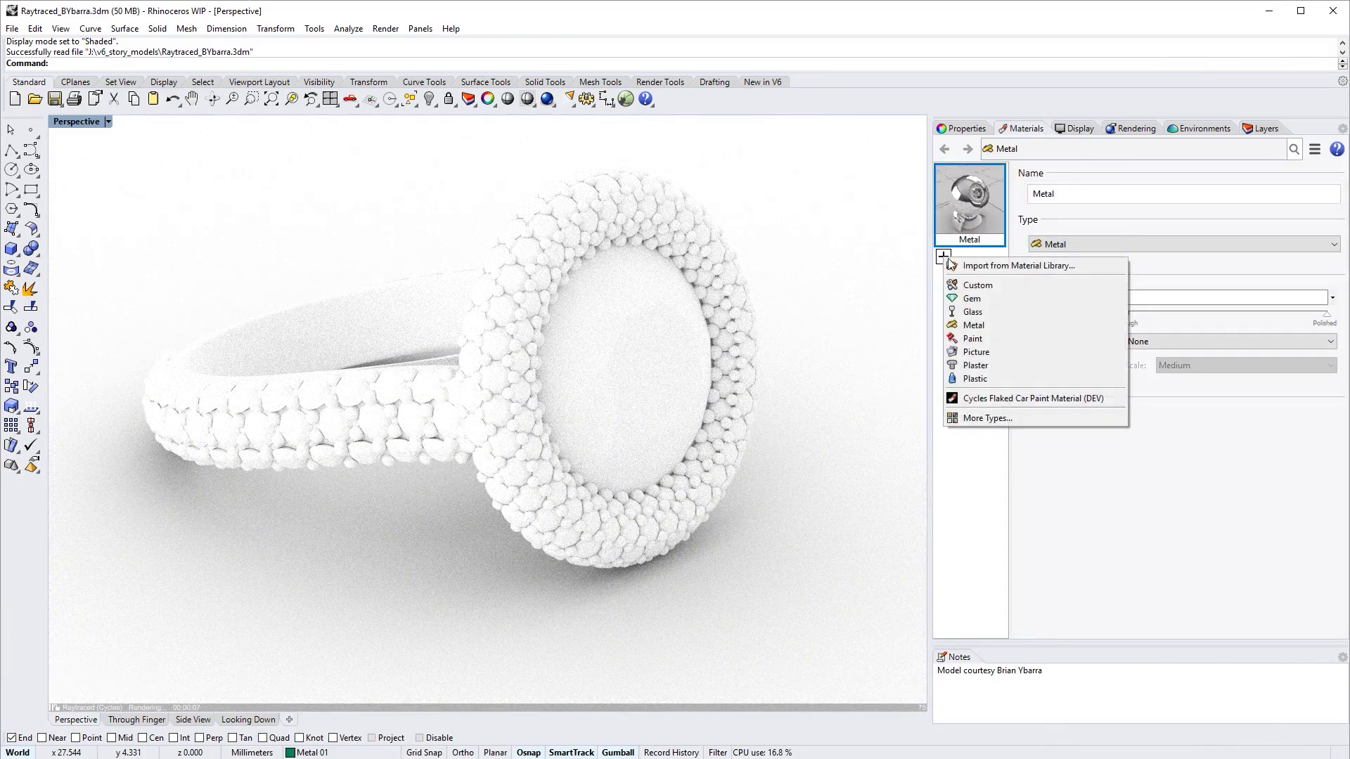
pyautogui.click(981, 299)
# Assign the Metal material to the ring band and the Gem material to the stones.
pyautogui.click(978, 206)
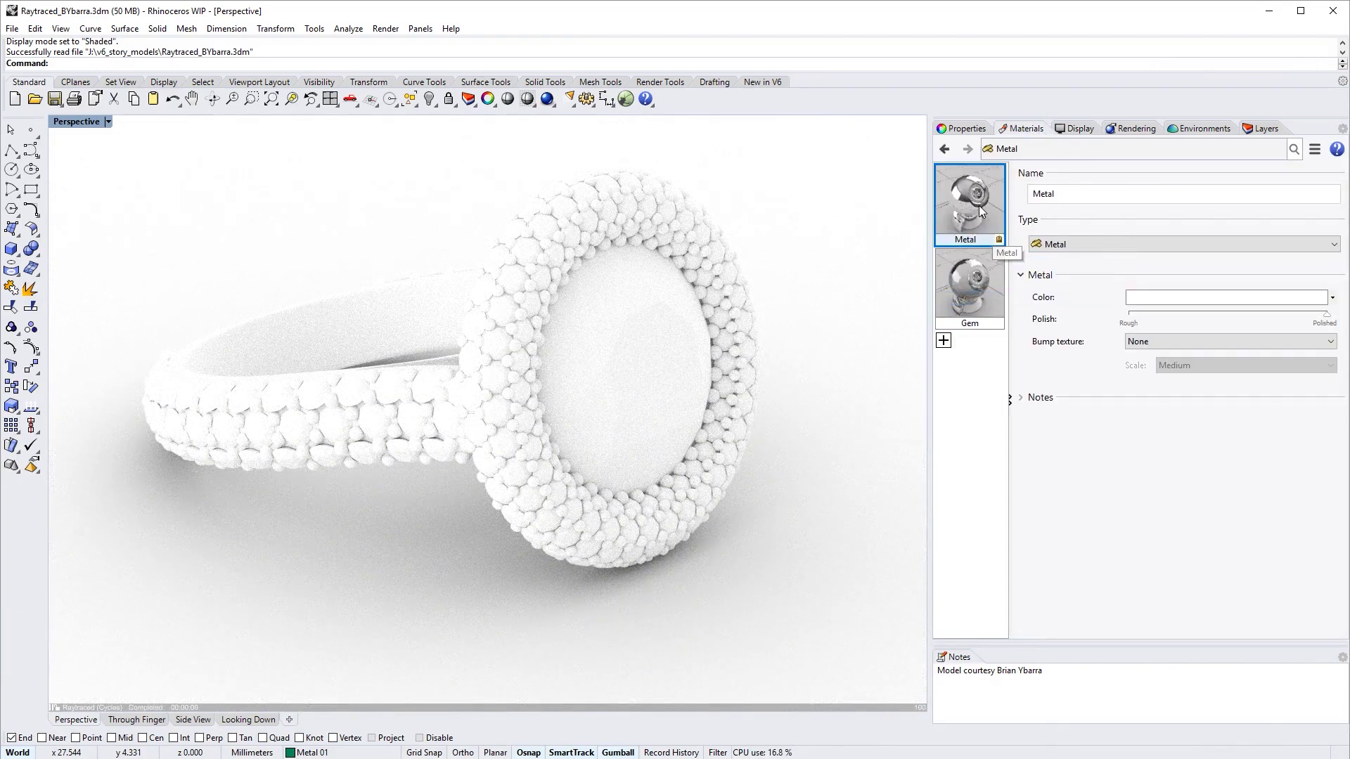
pyautogui.moveTo(688, 199)
pyautogui.mouseDown()
pyautogui.moveTo(298, 338)
pyautogui.moveTo(292, 316)
pyautogui.mouseUp()
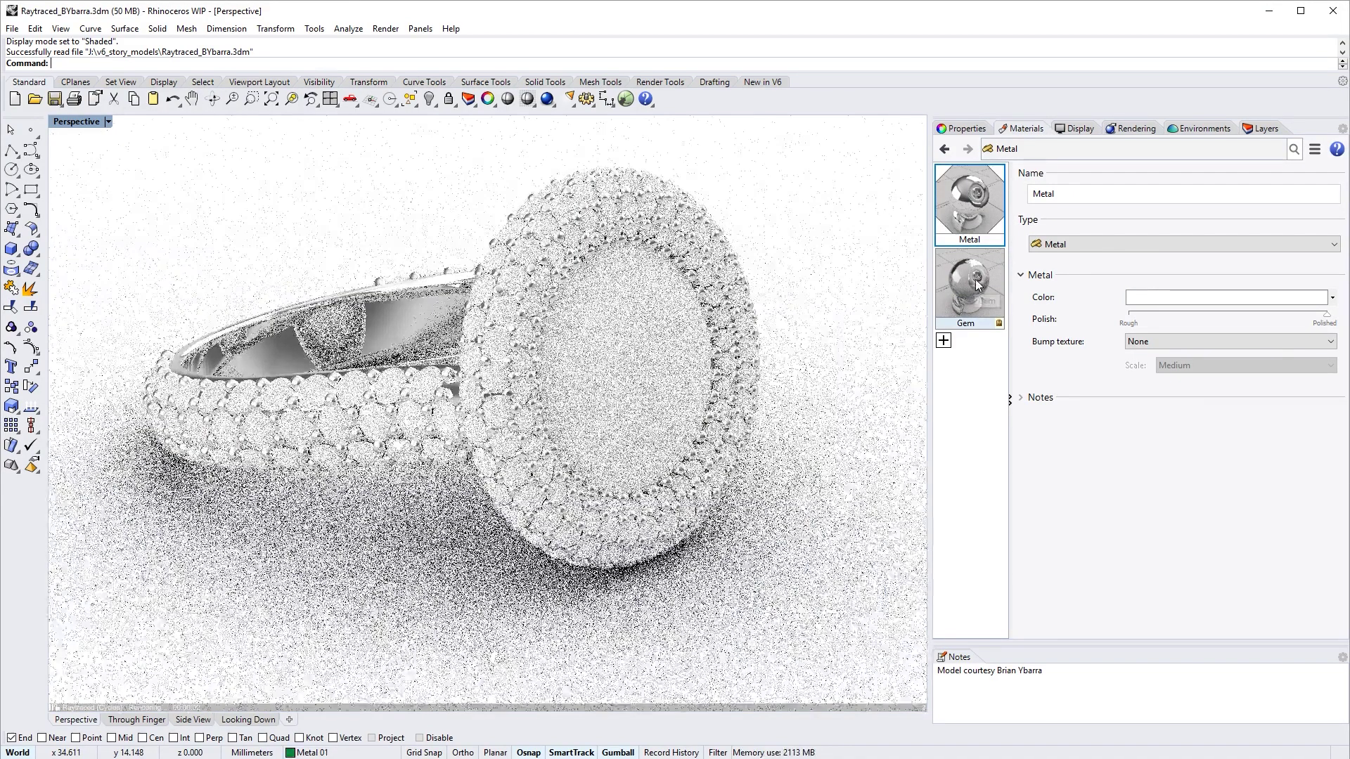
pyautogui.moveTo(970, 291); pyautogui.dragTo(655, 367)
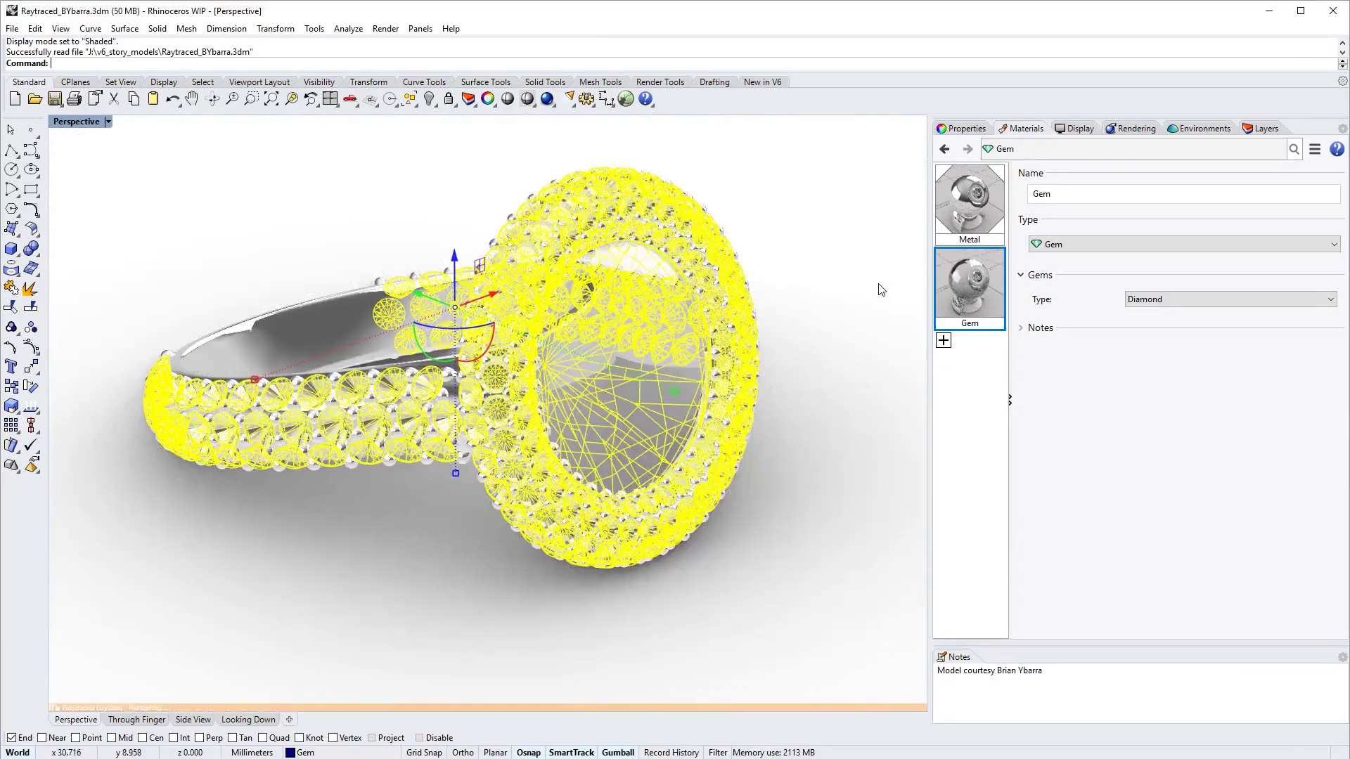
pyautogui.click(879, 290)
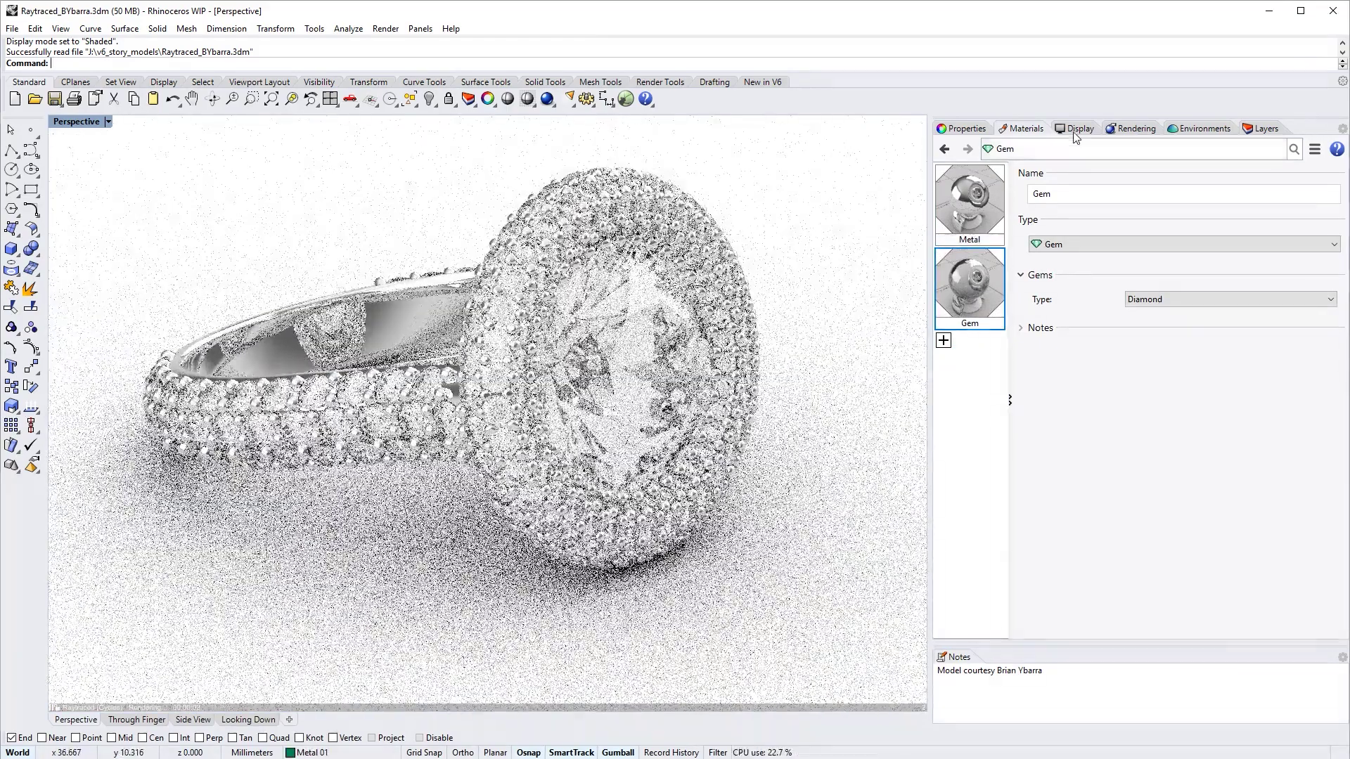
# Set the Metal colour to yellow gold and the Gem type to Emerald.
pyautogui.click(1131, 127)
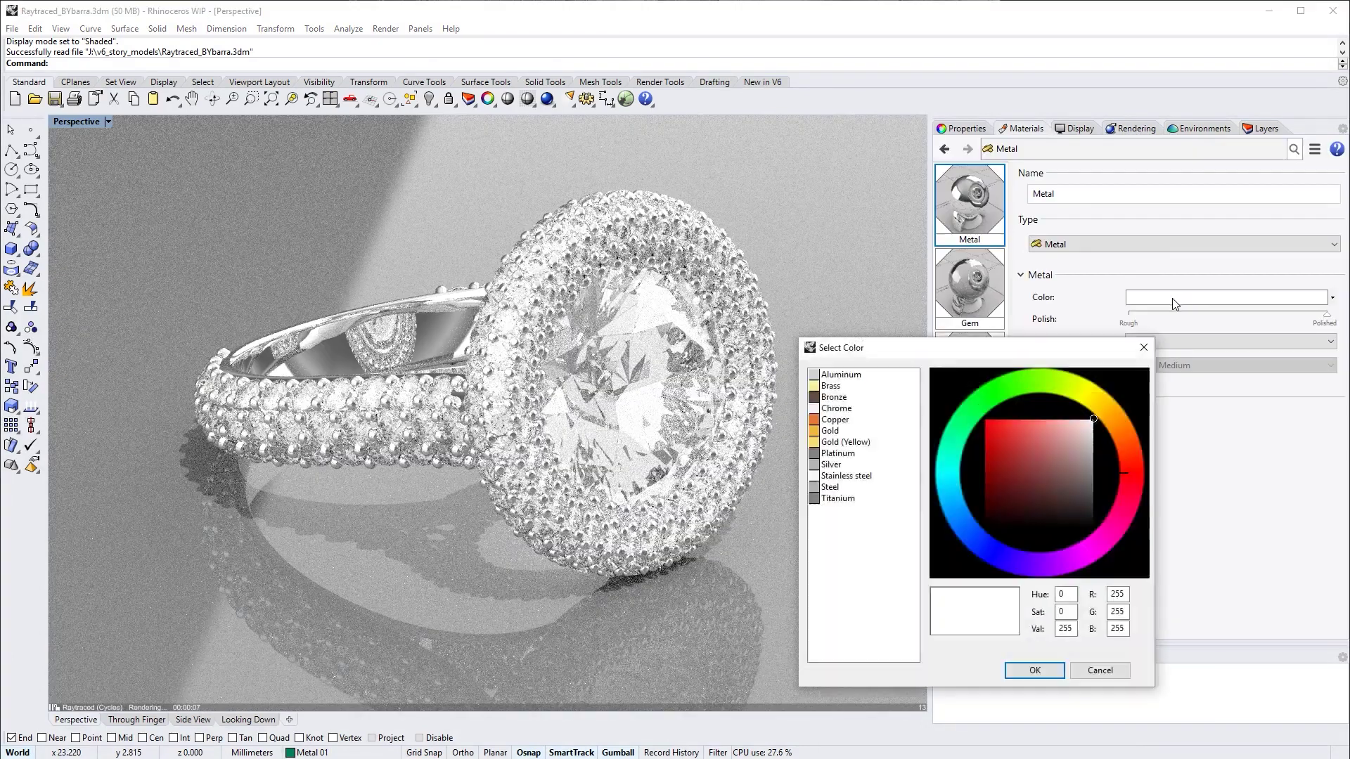
pyautogui.click(844, 441)
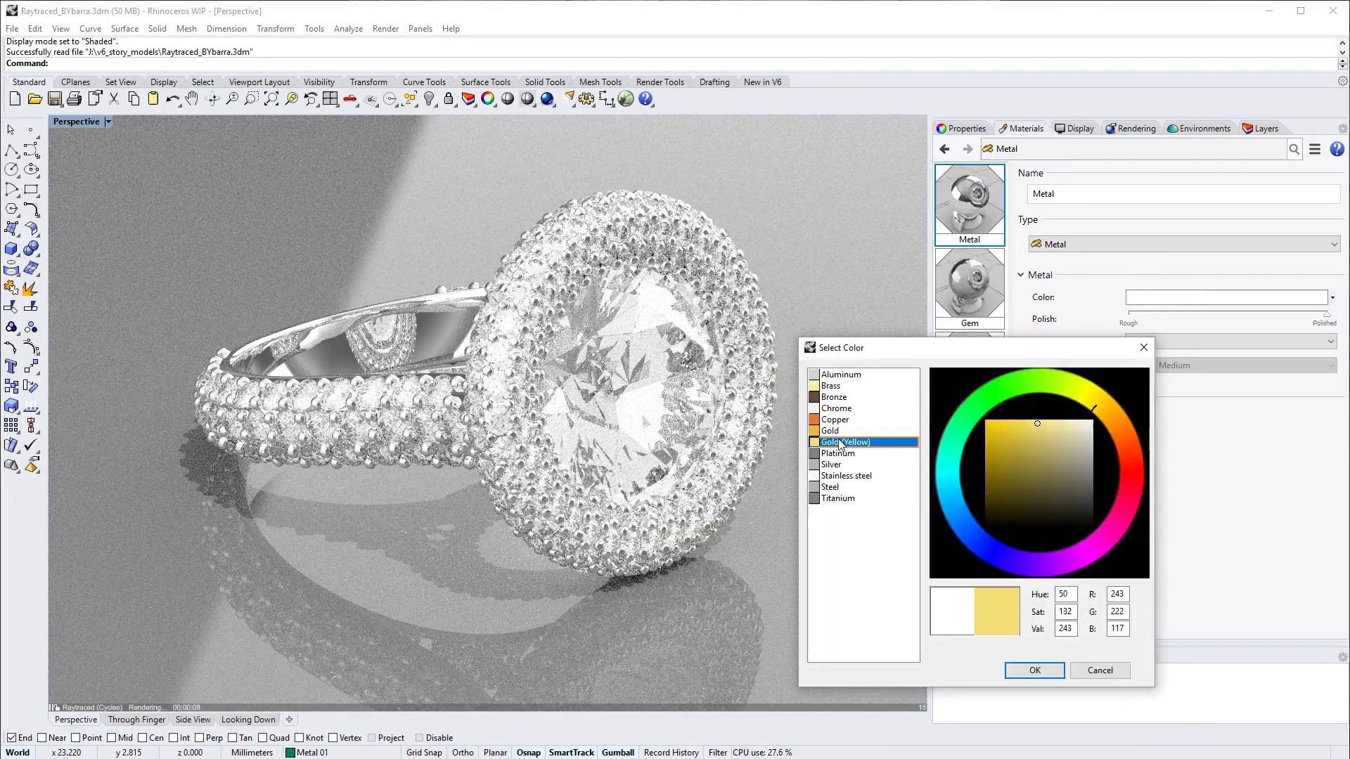
pyautogui.click(1035, 670)
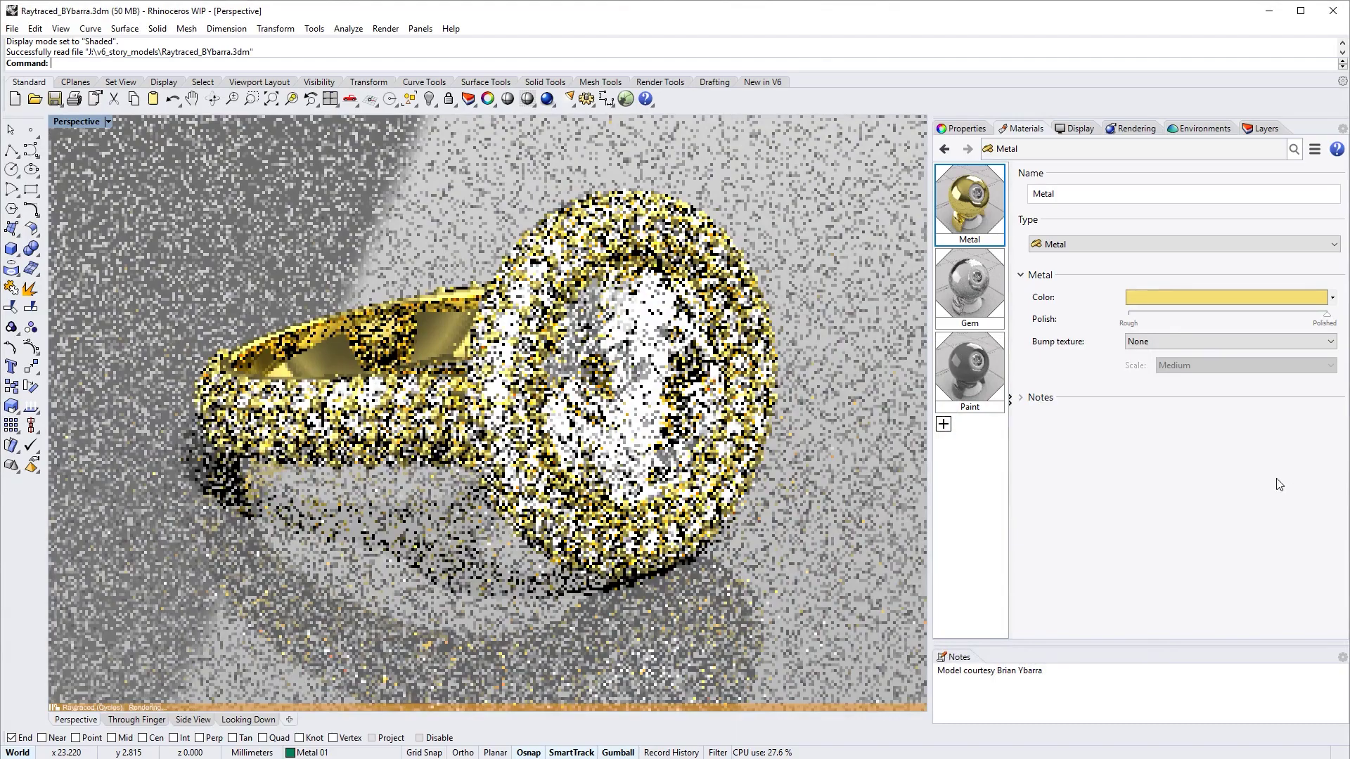
pyautogui.click(976, 298)
pyautogui.click(1176, 299)
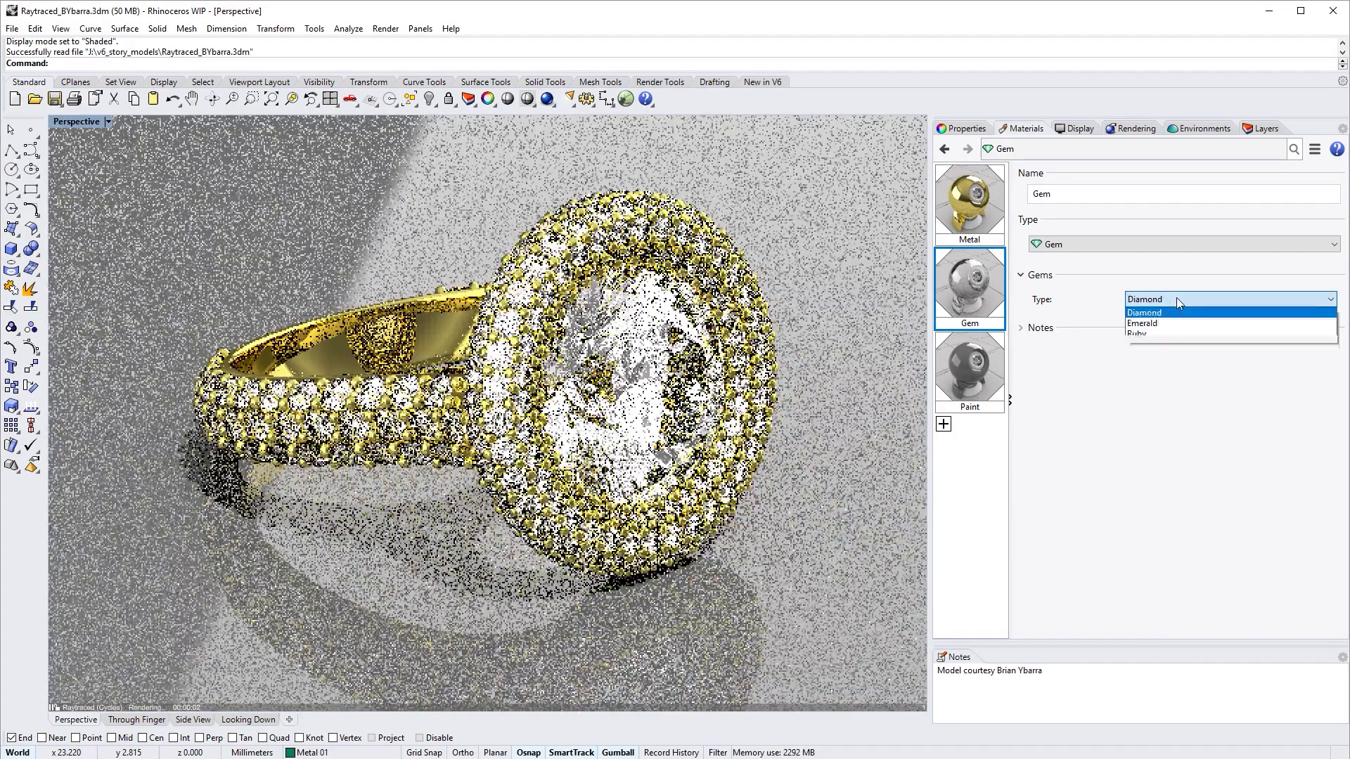
pyautogui.click(1153, 357)
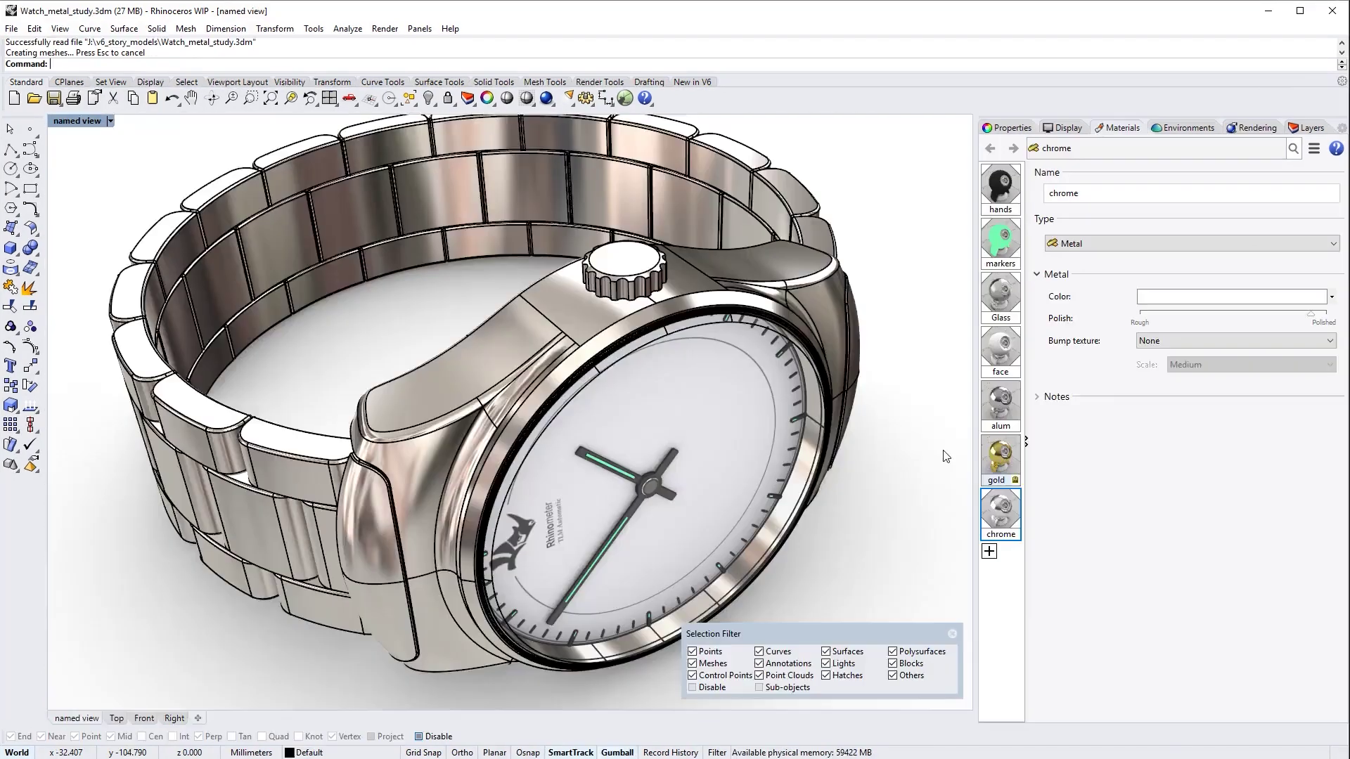
# Sub-object select the crown top and bezel faces and assign the gold material to them.
pyautogui.click(544, 298)
pyautogui.click(591, 286)
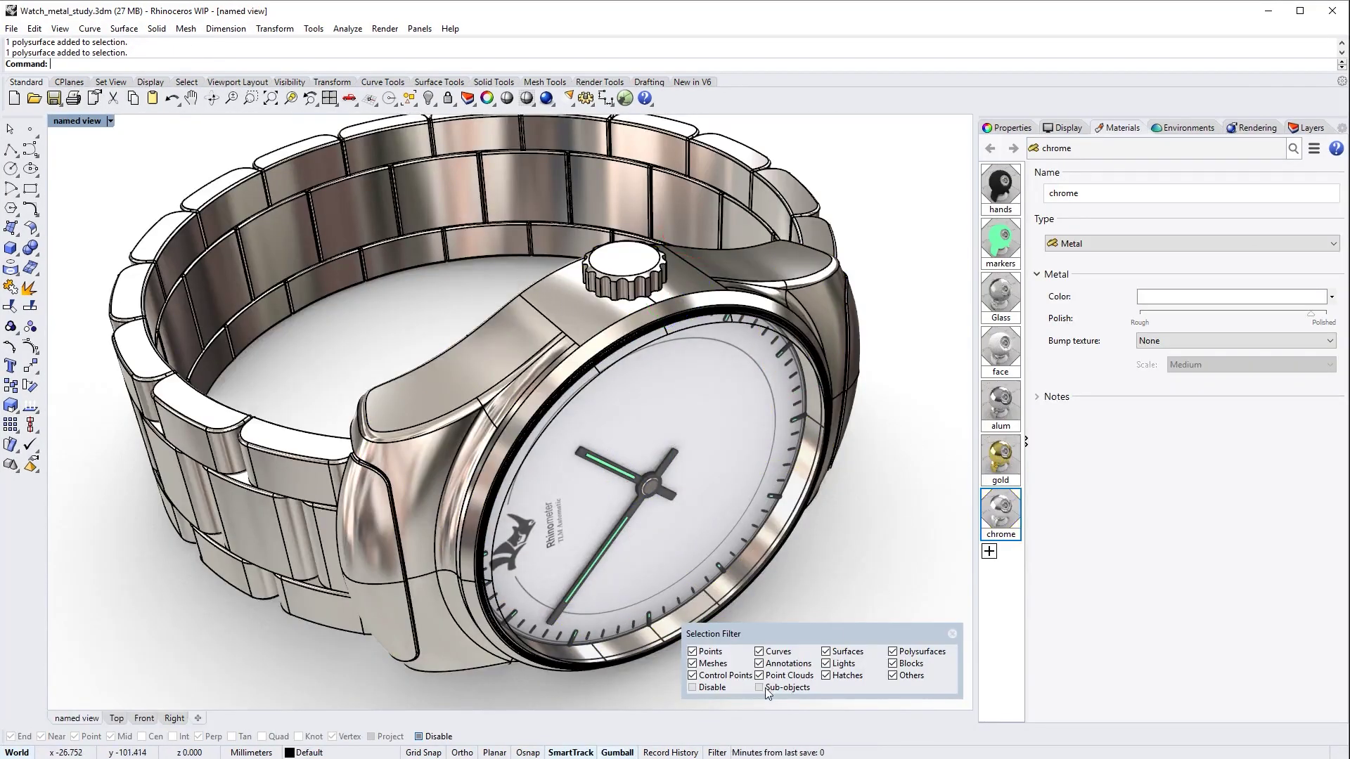
pyautogui.scroll(5, 622, 348)
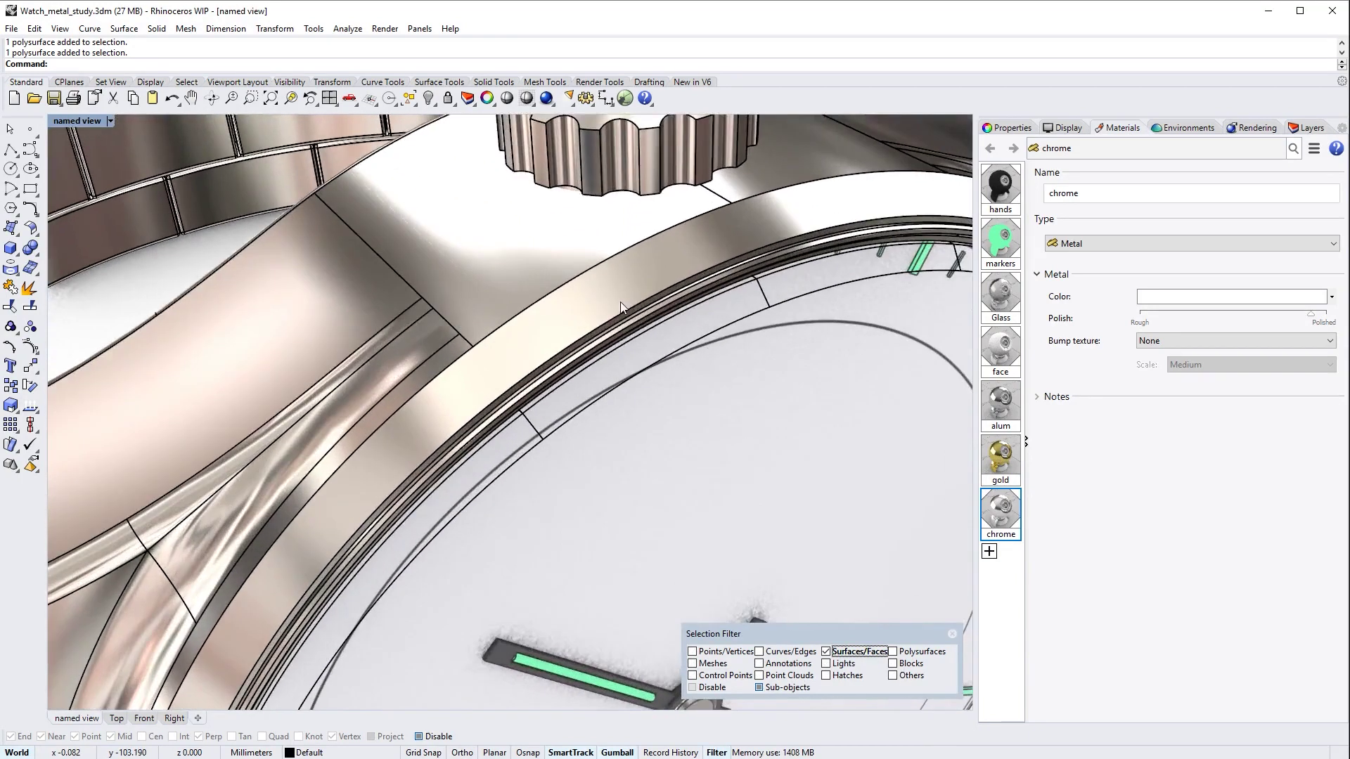
pyautogui.keyDown('shift'); pyautogui.moveTo(601, 210); pyautogui.dragTo(594, 254, button='right'); pyautogui.keyUp('shift')
pyautogui.click(593, 253)
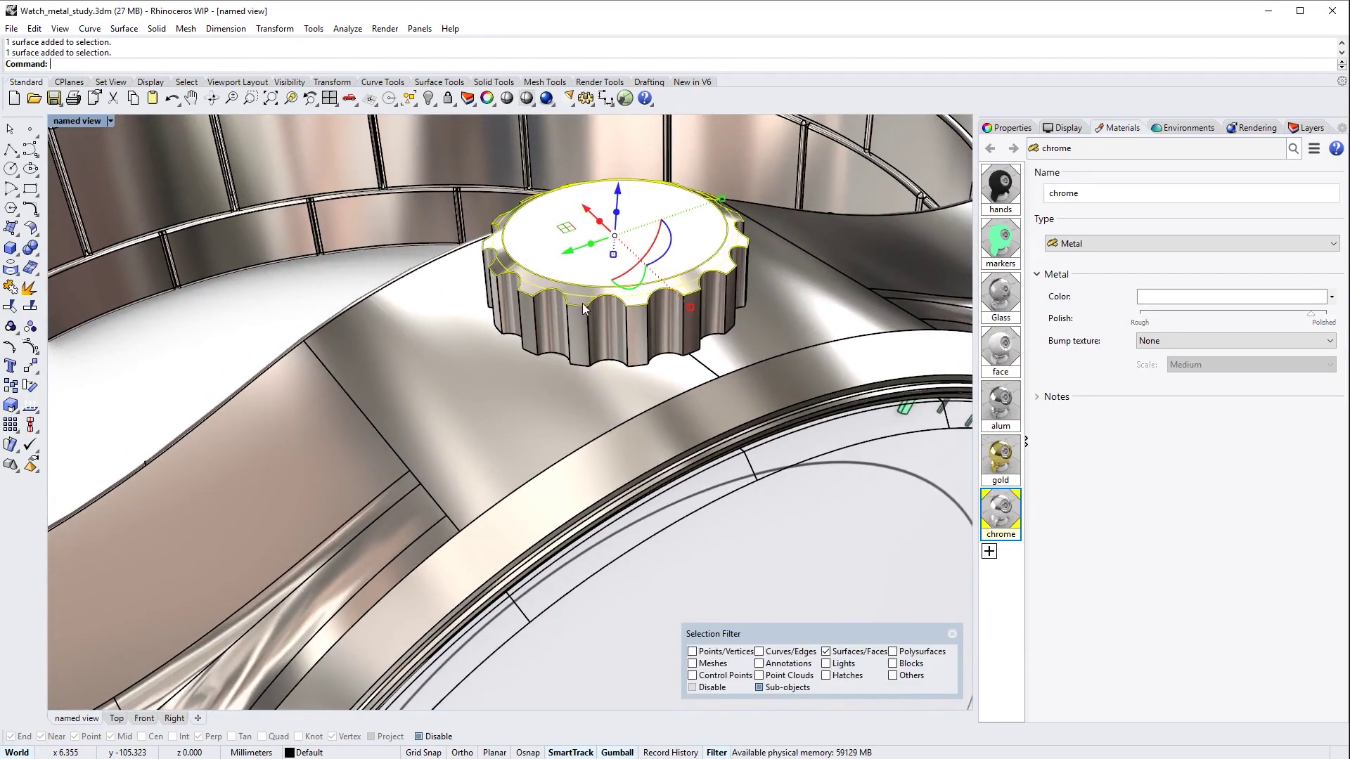
pyautogui.click(653, 423)
pyautogui.keyDown('shift'); pyautogui.click(582, 294); pyautogui.keyUp('shift')
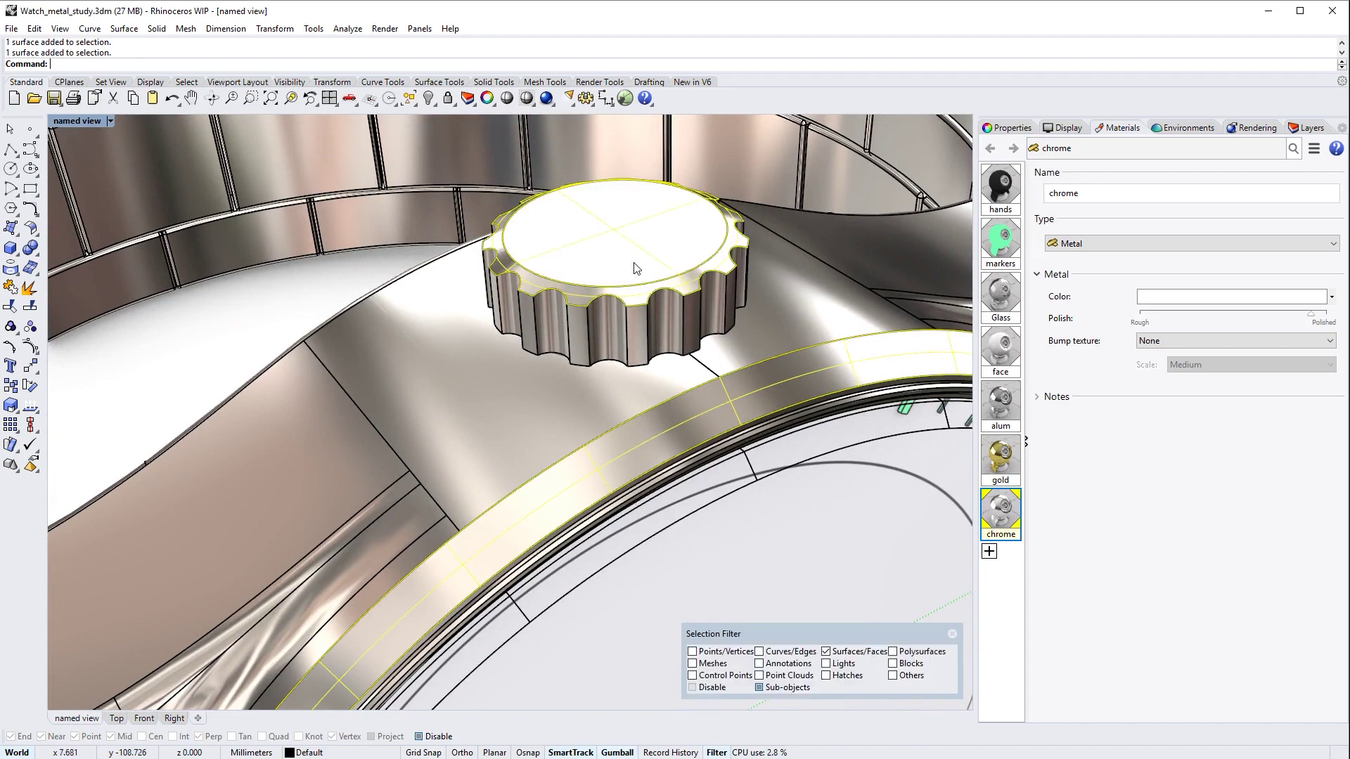
pyautogui.rightClick(1000, 459)
pyautogui.click(1049, 57)
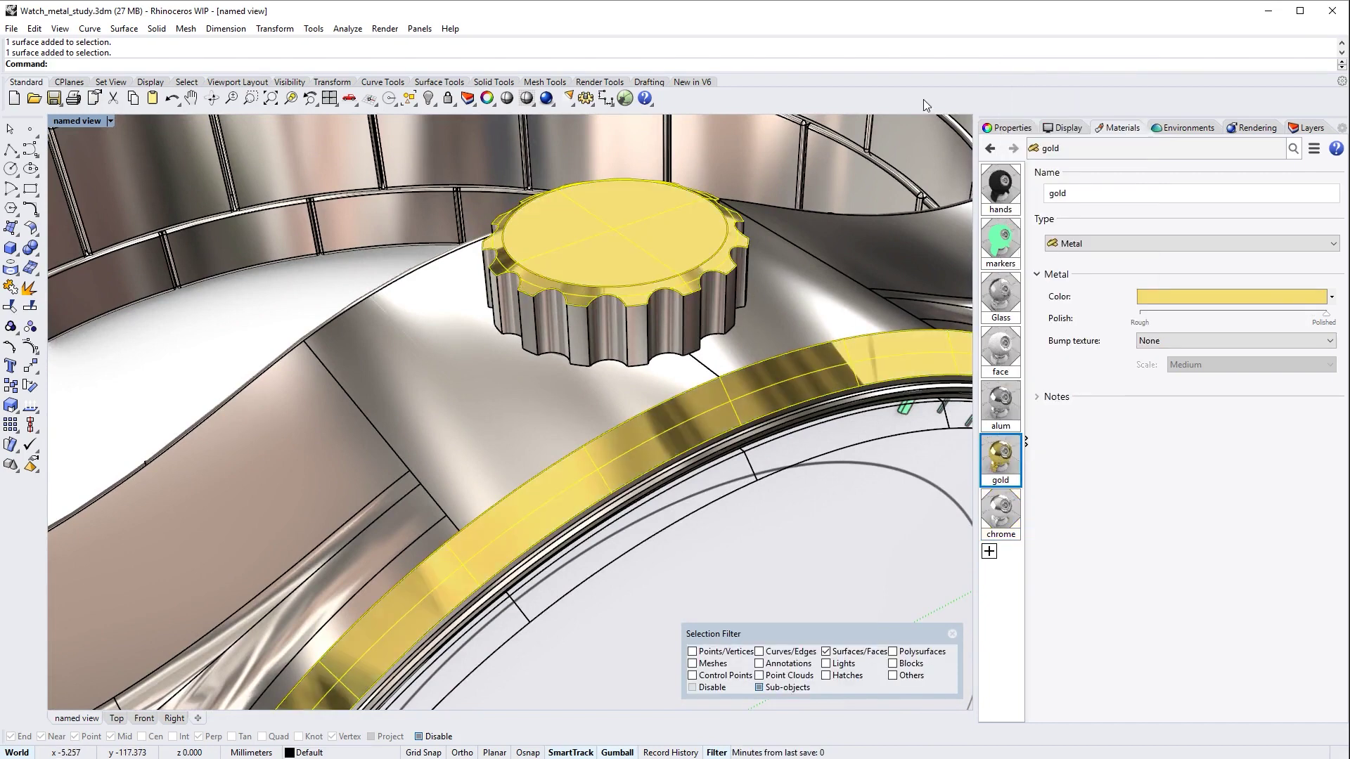
pyautogui.press('Escape')
# Reassign the crown's top face to the chrome material.
pyautogui.moveTo(356, 282); pyautogui.dragTo(386, 349, button='right')
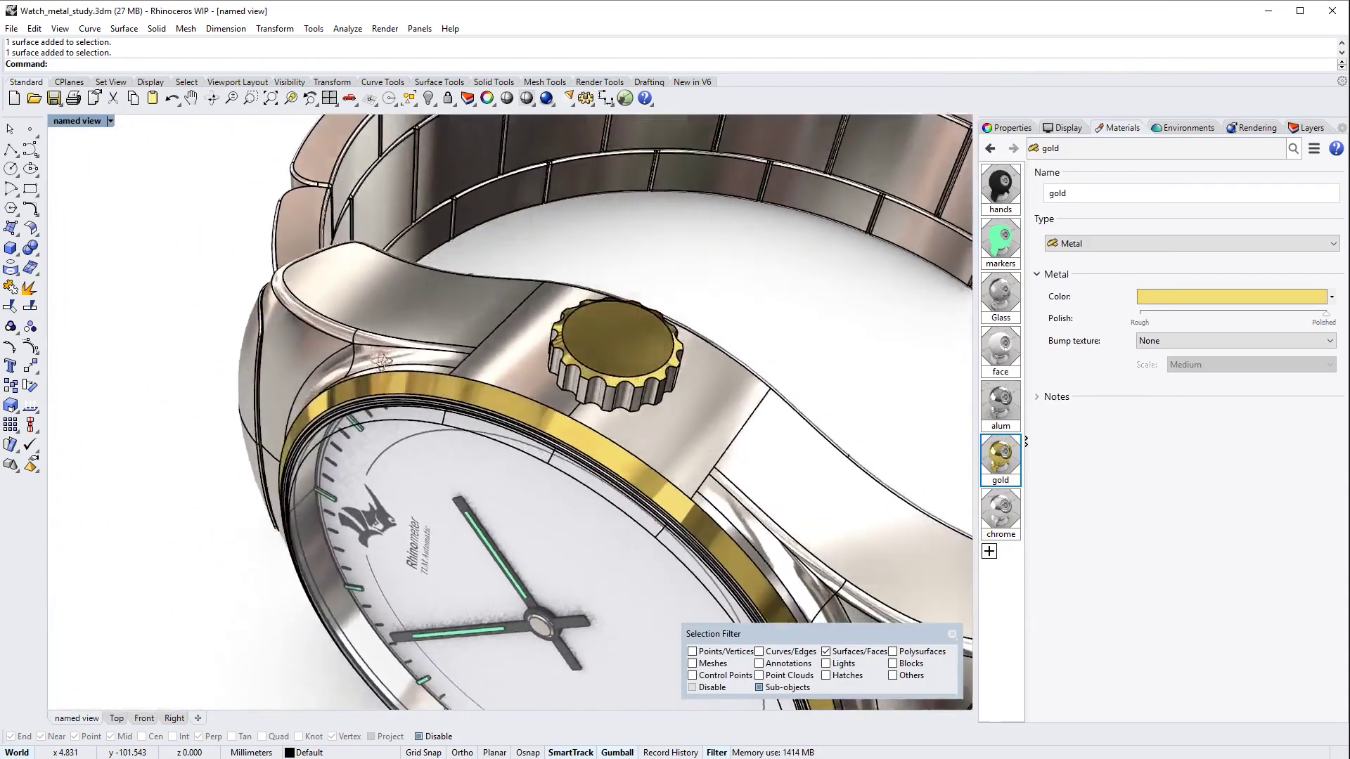
pyautogui.scroll(5, 625, 372)
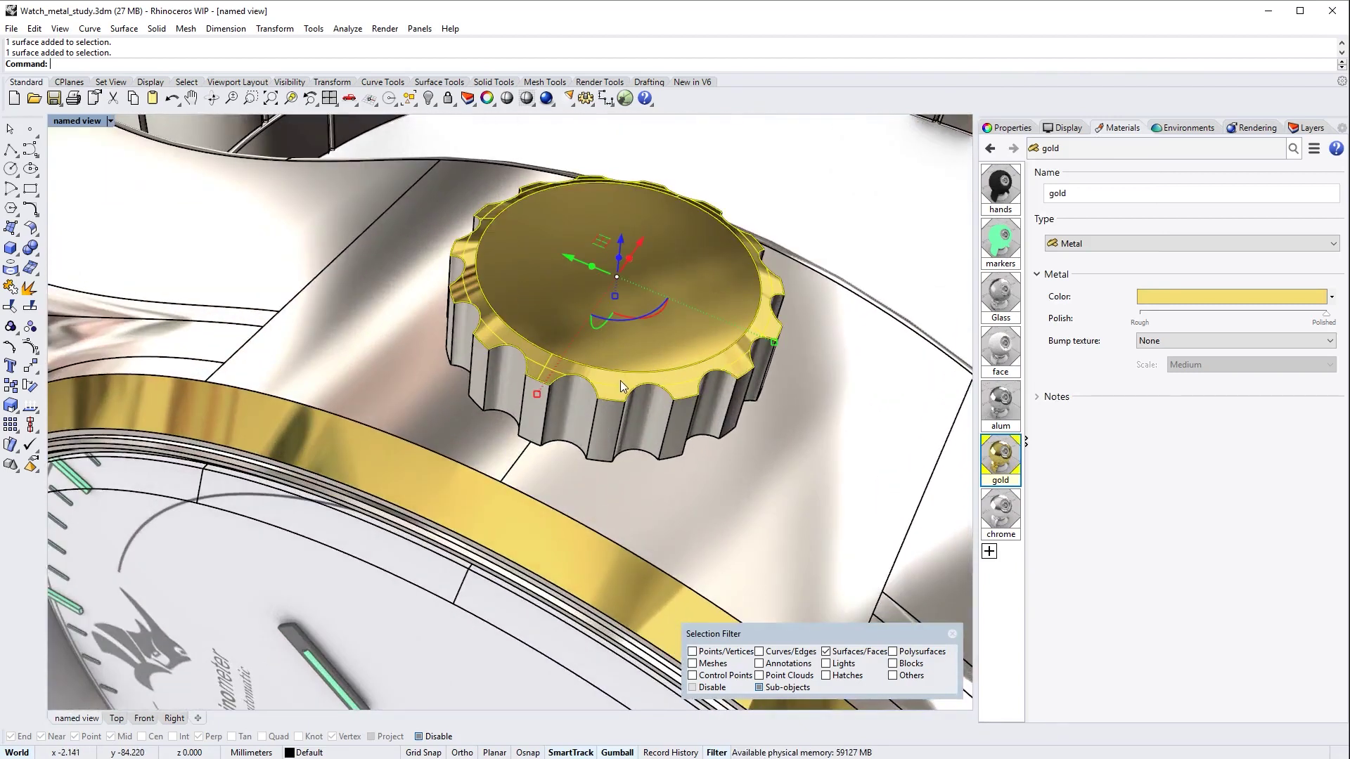
pyautogui.rightClick(1002, 504)
pyautogui.click(1044, 110)
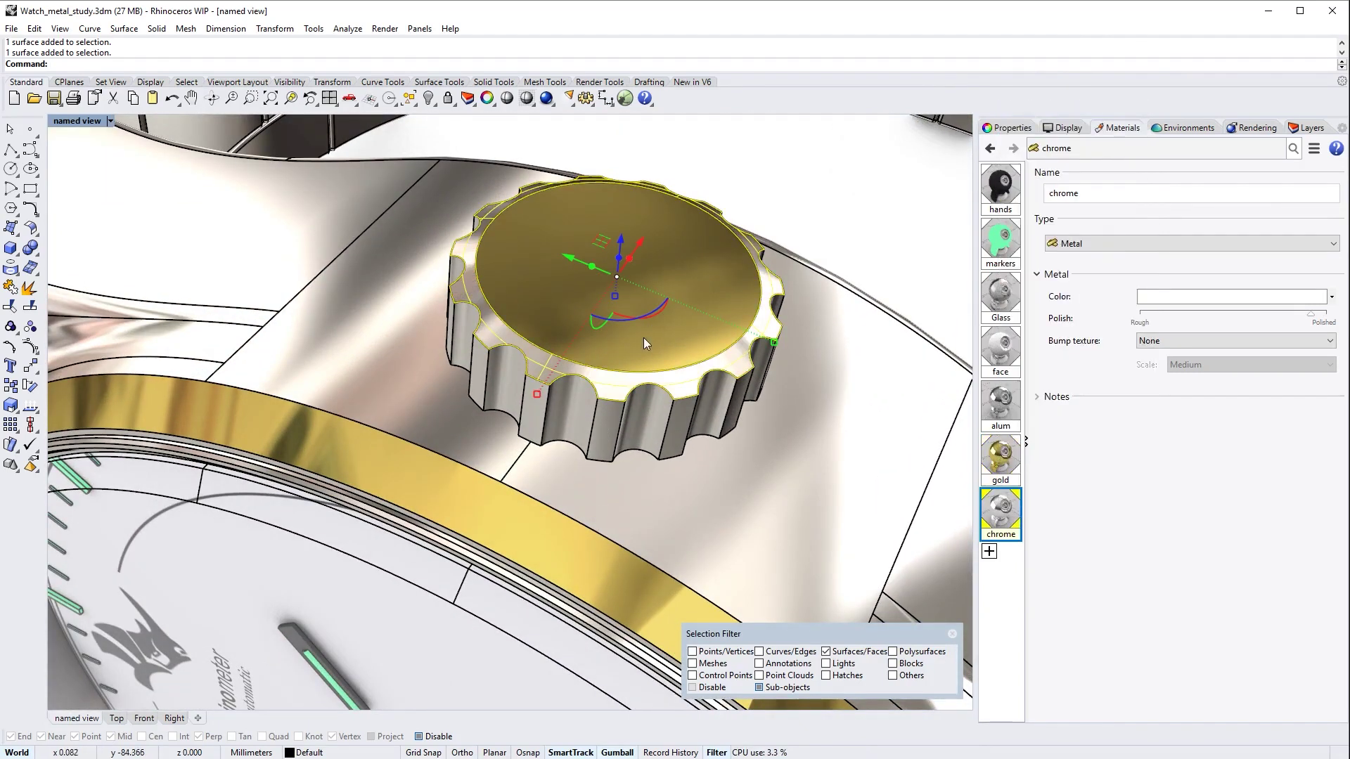
pyautogui.scroll(-5, 643, 337)
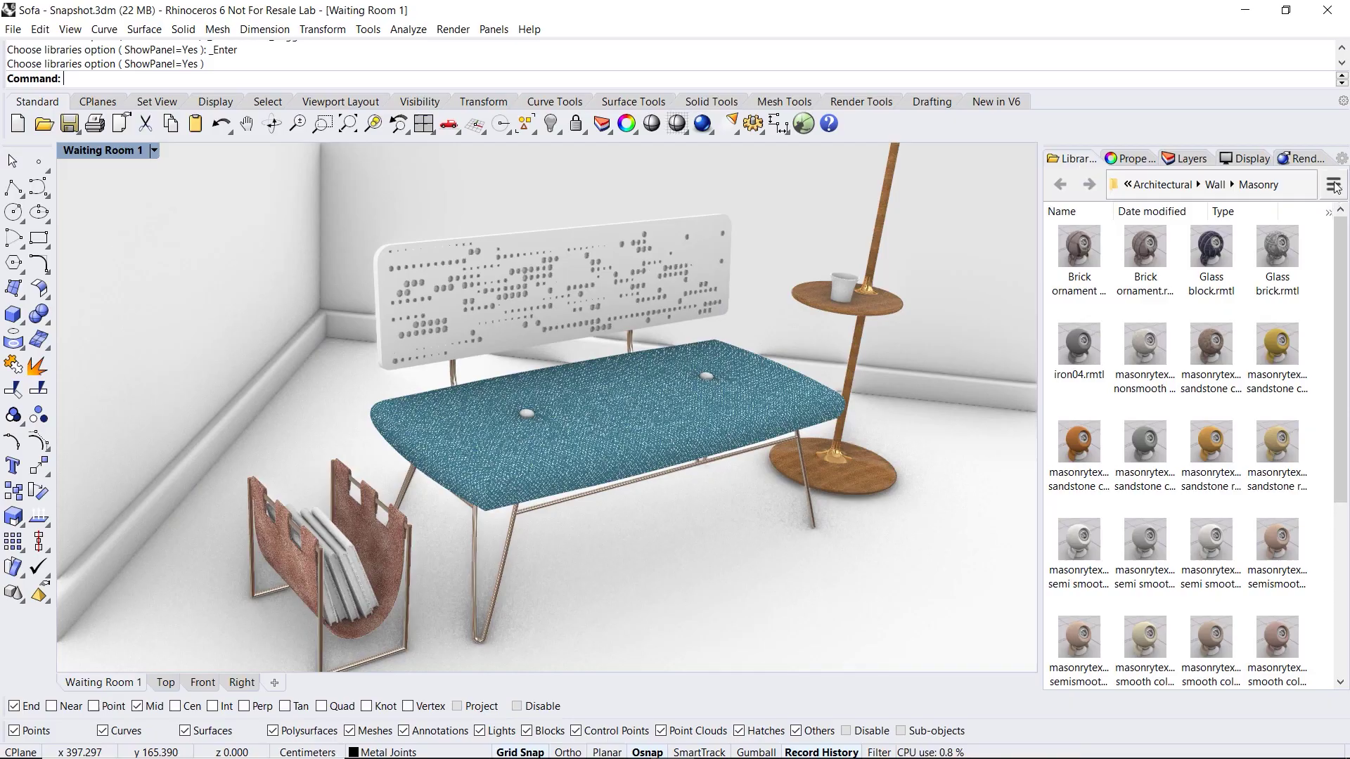
pyautogui.click(1334, 185)
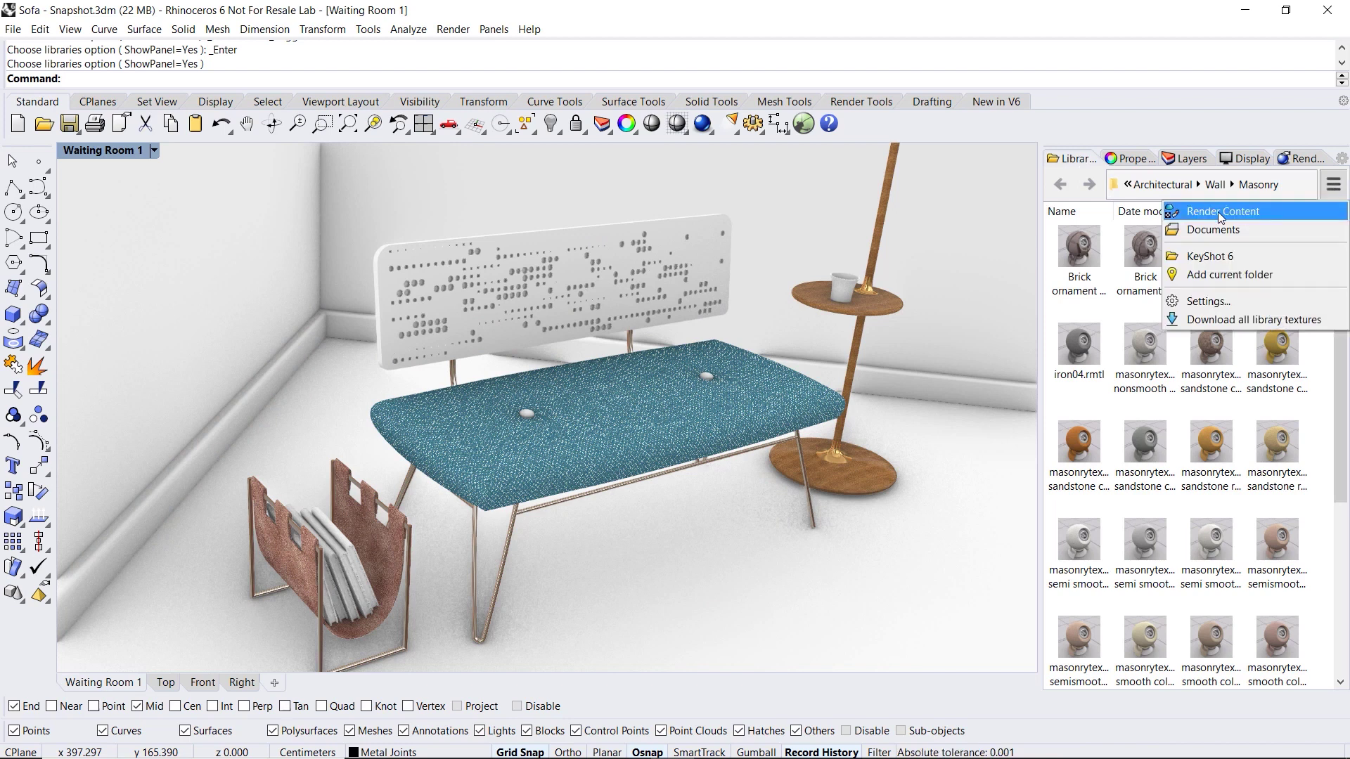
# From Render Content > Textile, apply Blue flower print then Cushion.rmtl to the bench cushion.
pyautogui.click(1284, 216)
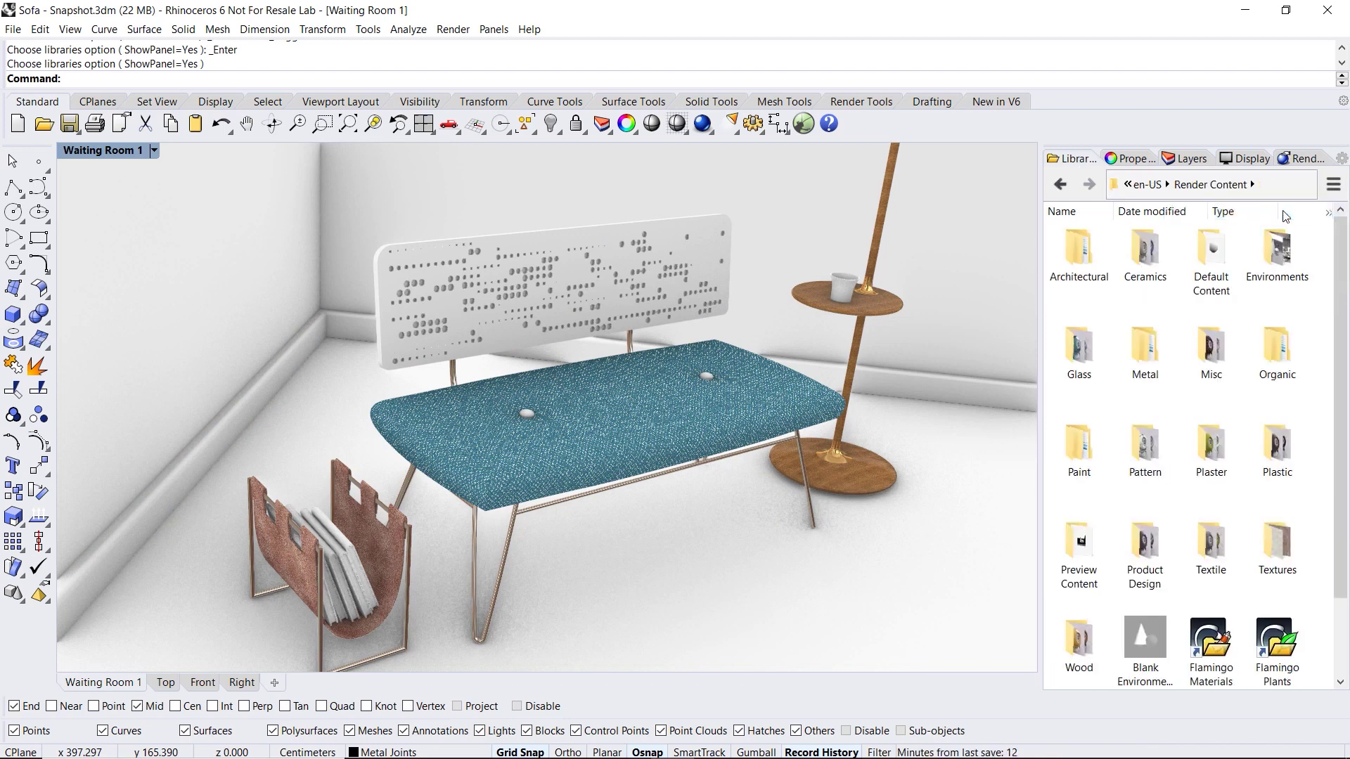
pyautogui.doubleClick(1215, 548)
pyautogui.moveTo(1144, 354); pyautogui.dragTo(653, 423)
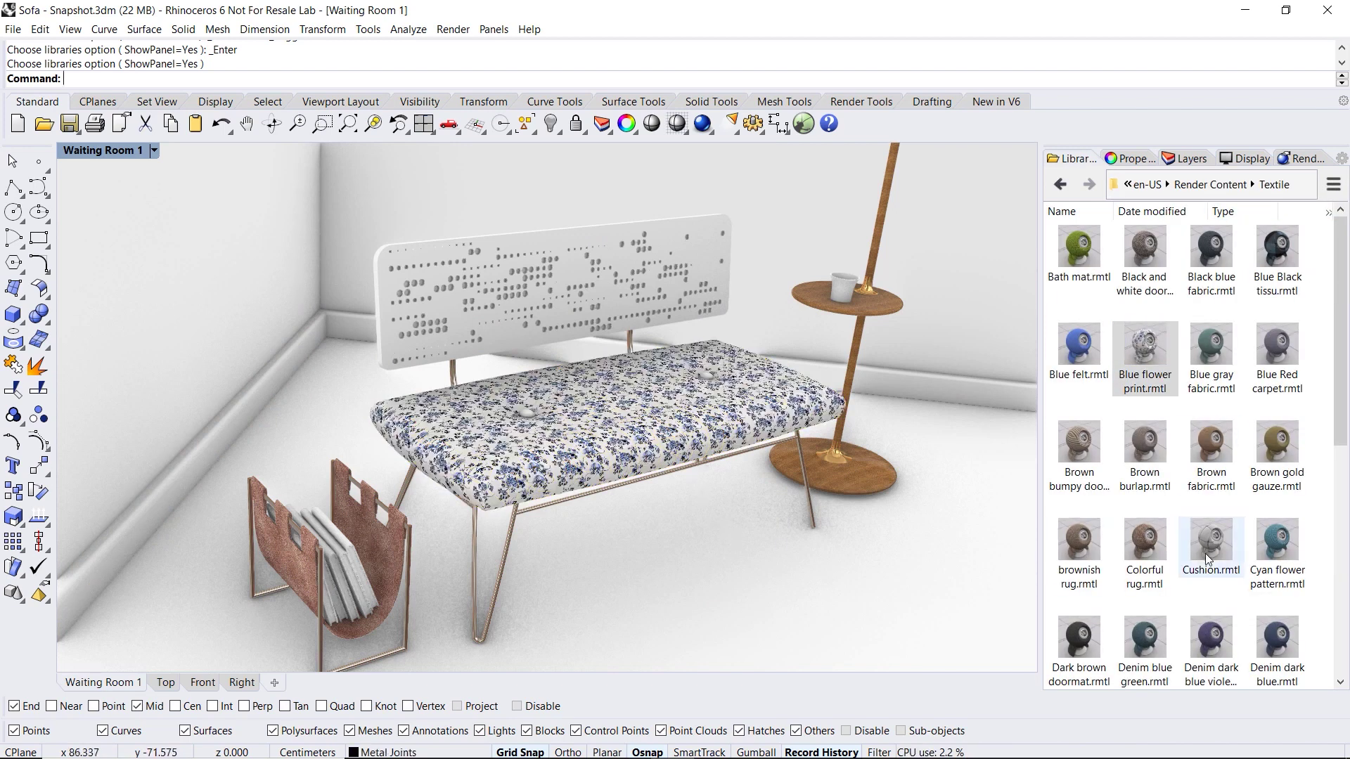
pyautogui.moveTo(1206, 559); pyautogui.dragTo(633, 464)
pyautogui.scroll(2, 684, 519)
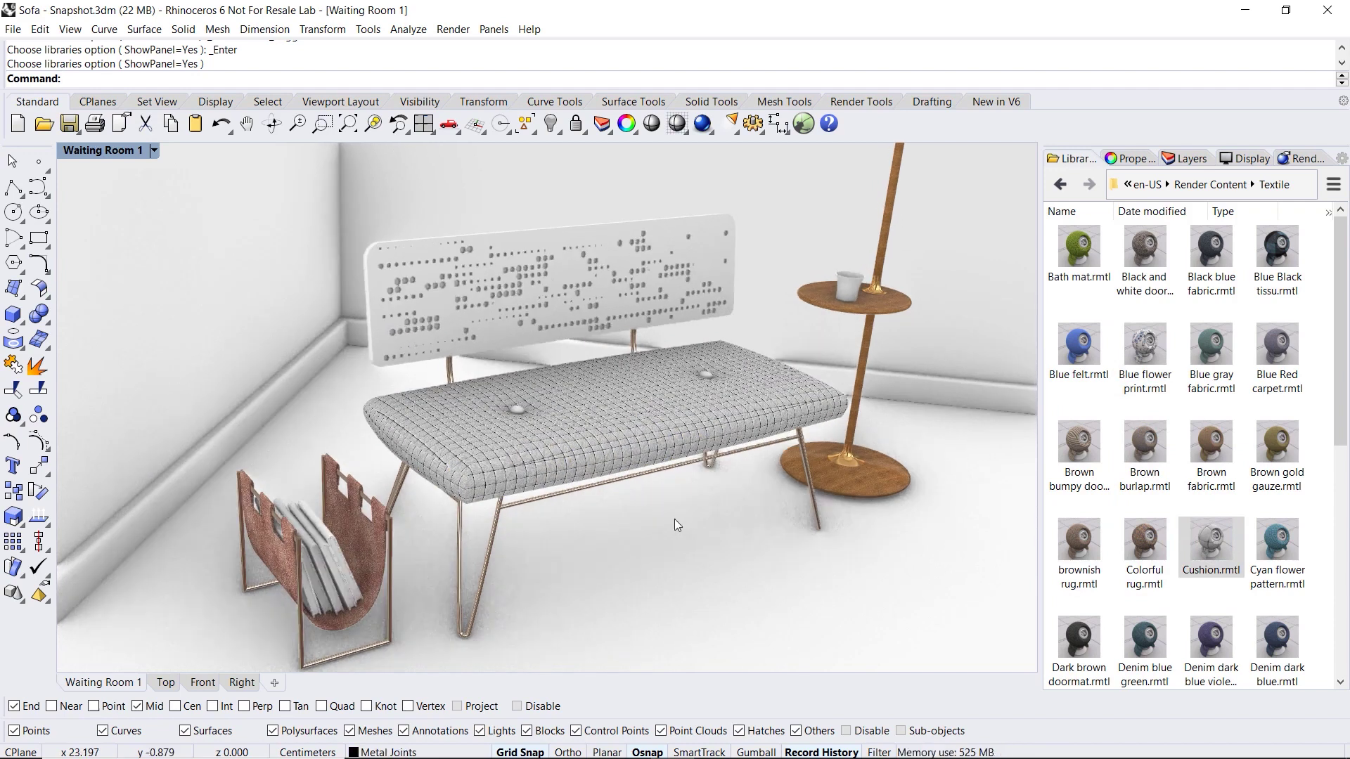
pyautogui.scroll(-3, 673, 519)
# Browse the library back to Render Content and into the Architectural folder.
pyautogui.moveTo(674, 519); pyautogui.dragTo(591, 569, button='right')
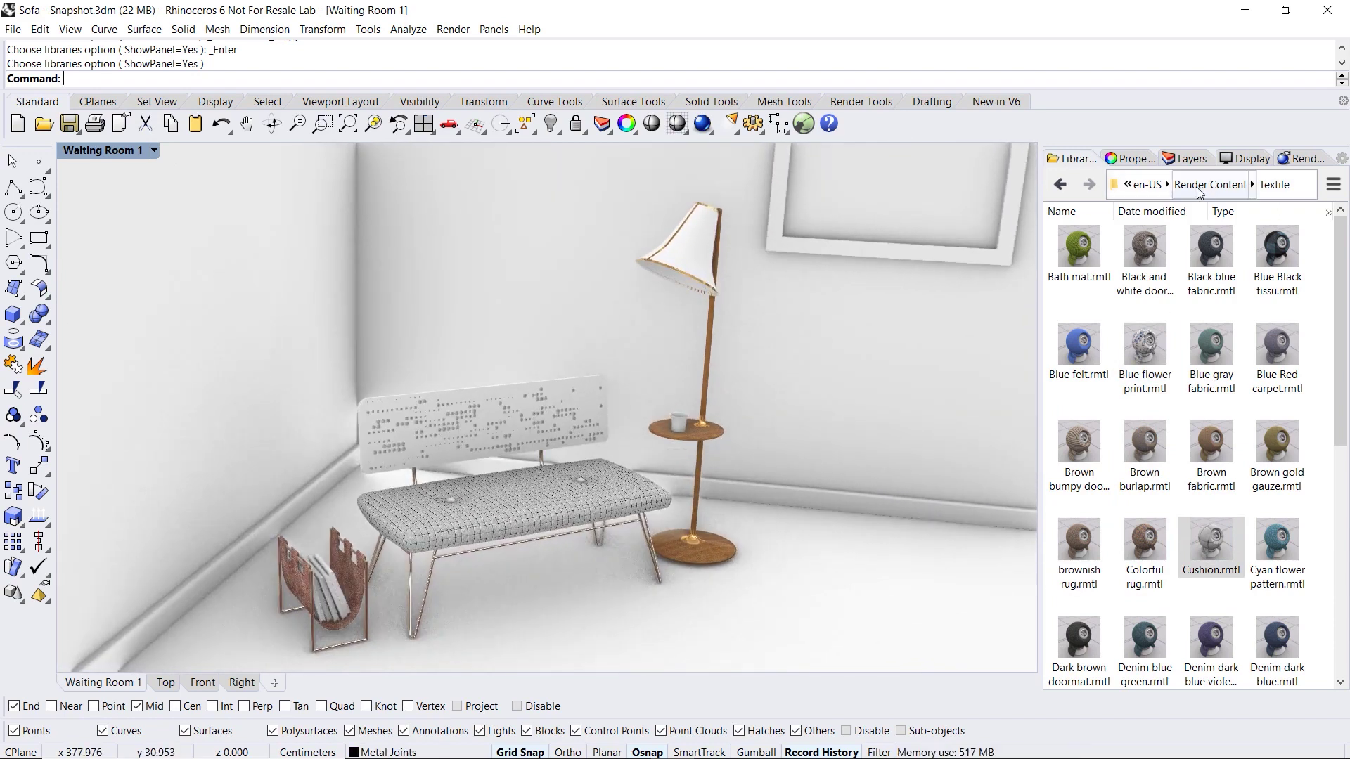
pyautogui.click(1198, 186)
pyautogui.doubleClick(1077, 251)
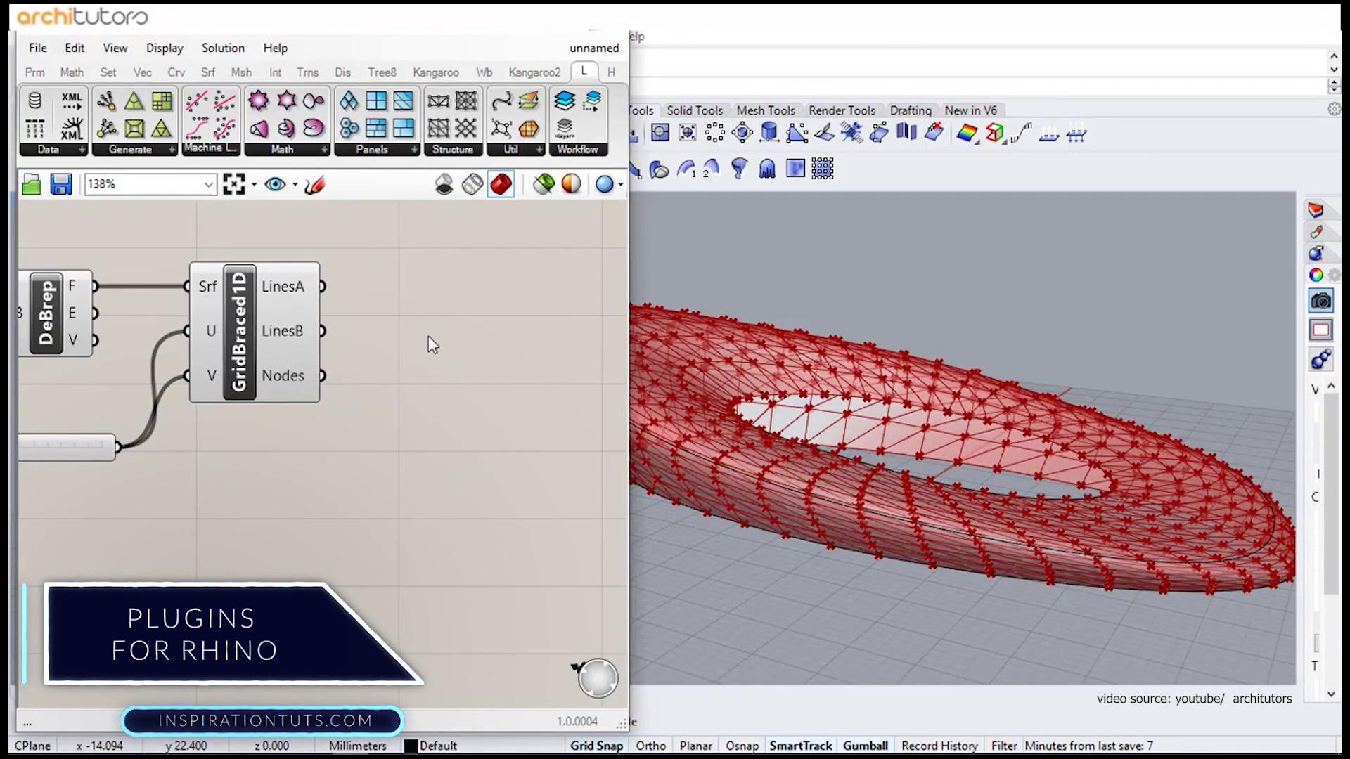
# Place a Pipe component and a 0.05 Number Slider as its Radius.
pyautogui.doubleClick(428, 335)
pyautogui.write('pipe')
pyautogui.press('Return')
pyautogui.doubleClick(365, 461)
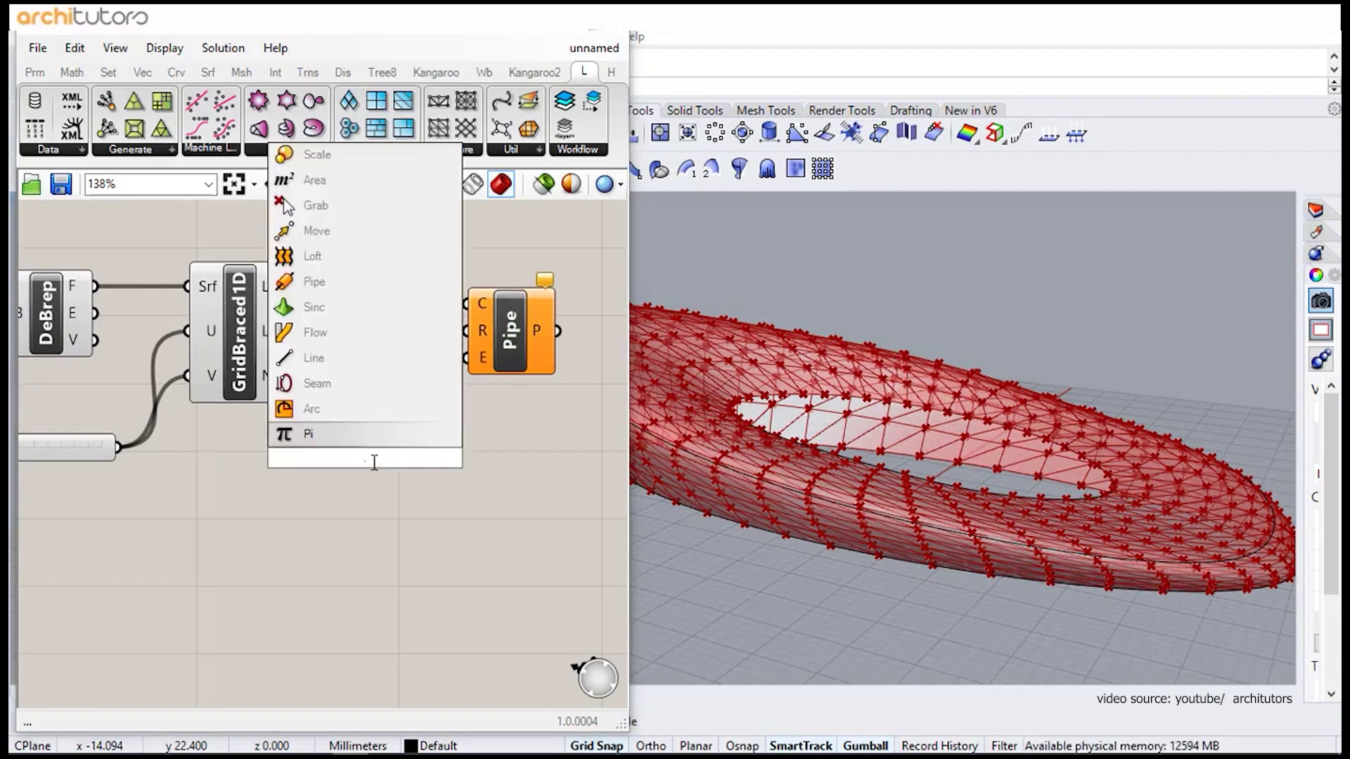
pyautogui.write('0.05')
pyautogui.press('Return')
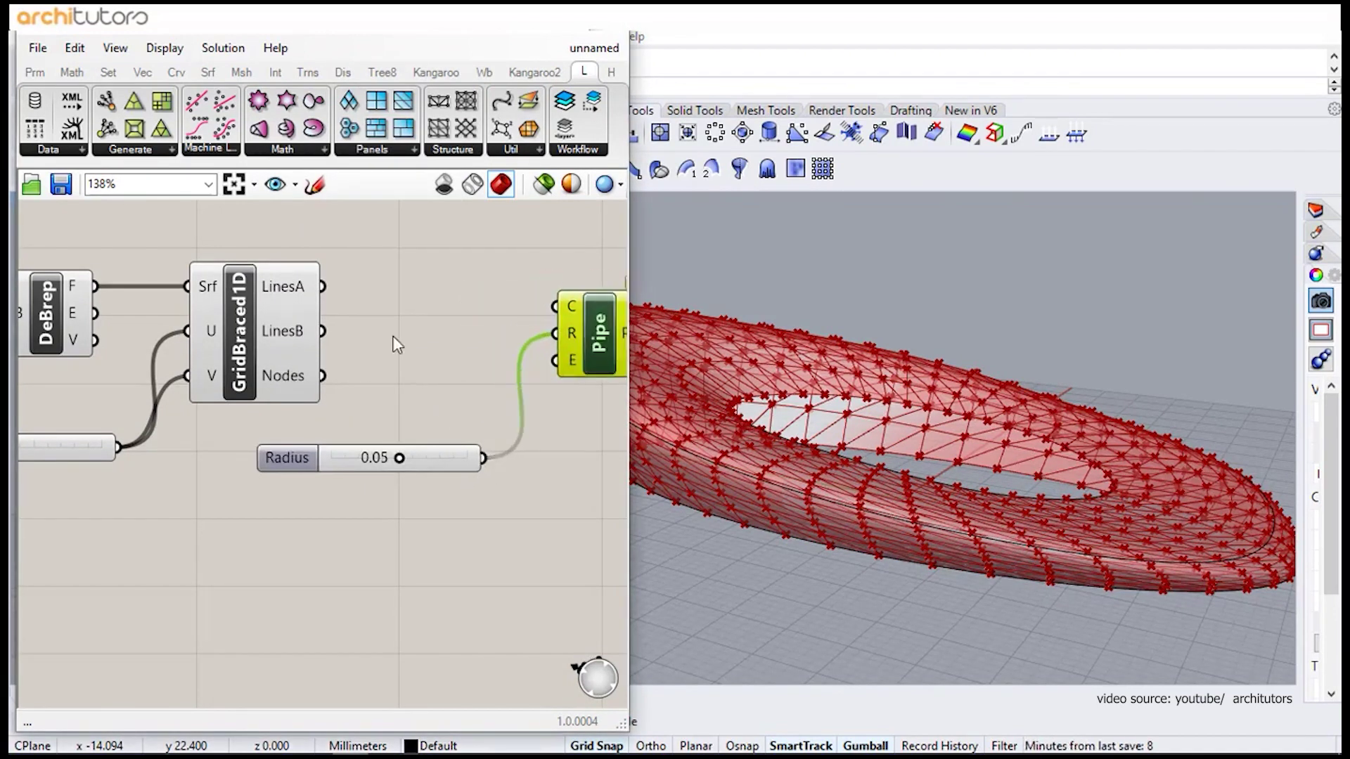
# Add a Crv component fed by GridBraced1D LinesA, then launch Grasshopper in a new session.
pyautogui.doubleClick(390, 338)
pyautogui.write('cur')
pyautogui.press('Return')
pyautogui.moveTo(329, 290); pyautogui.dragTo(359, 327)
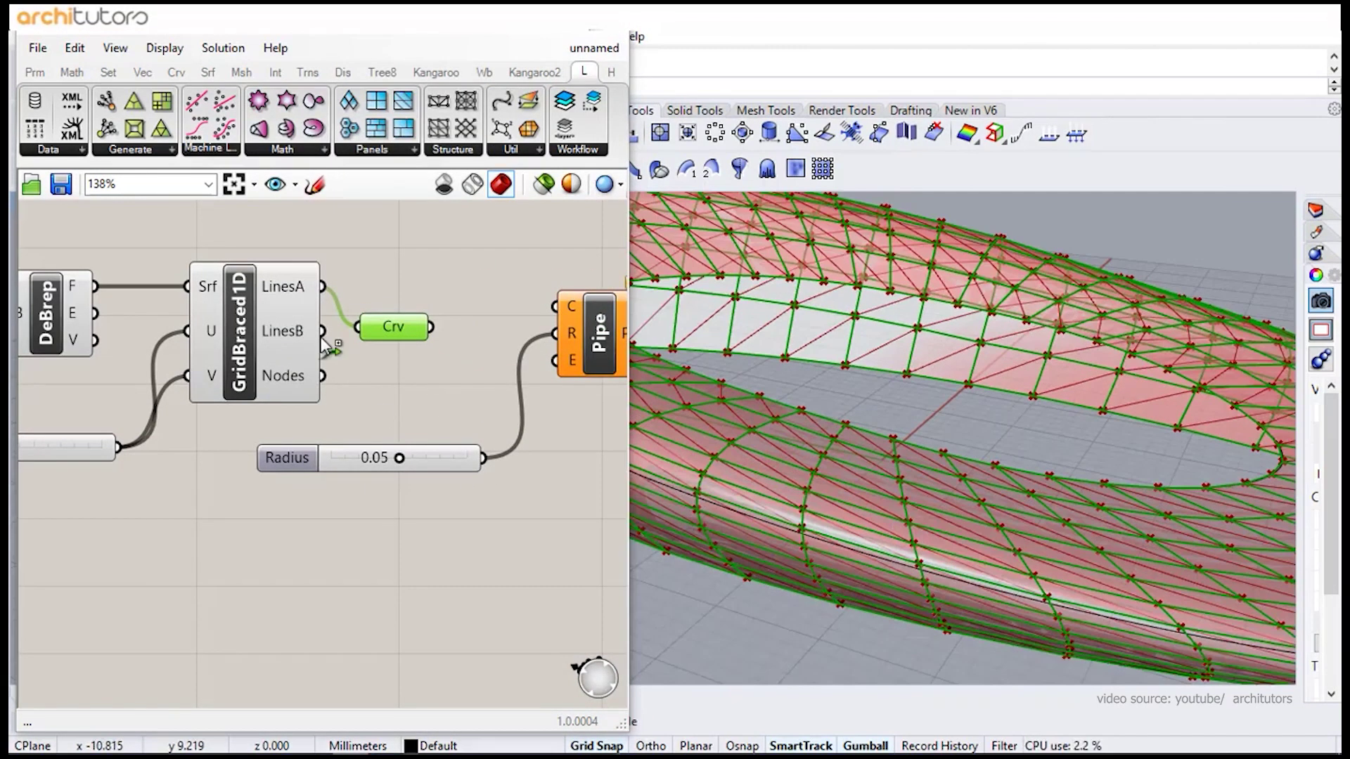
pyautogui.press('Return')
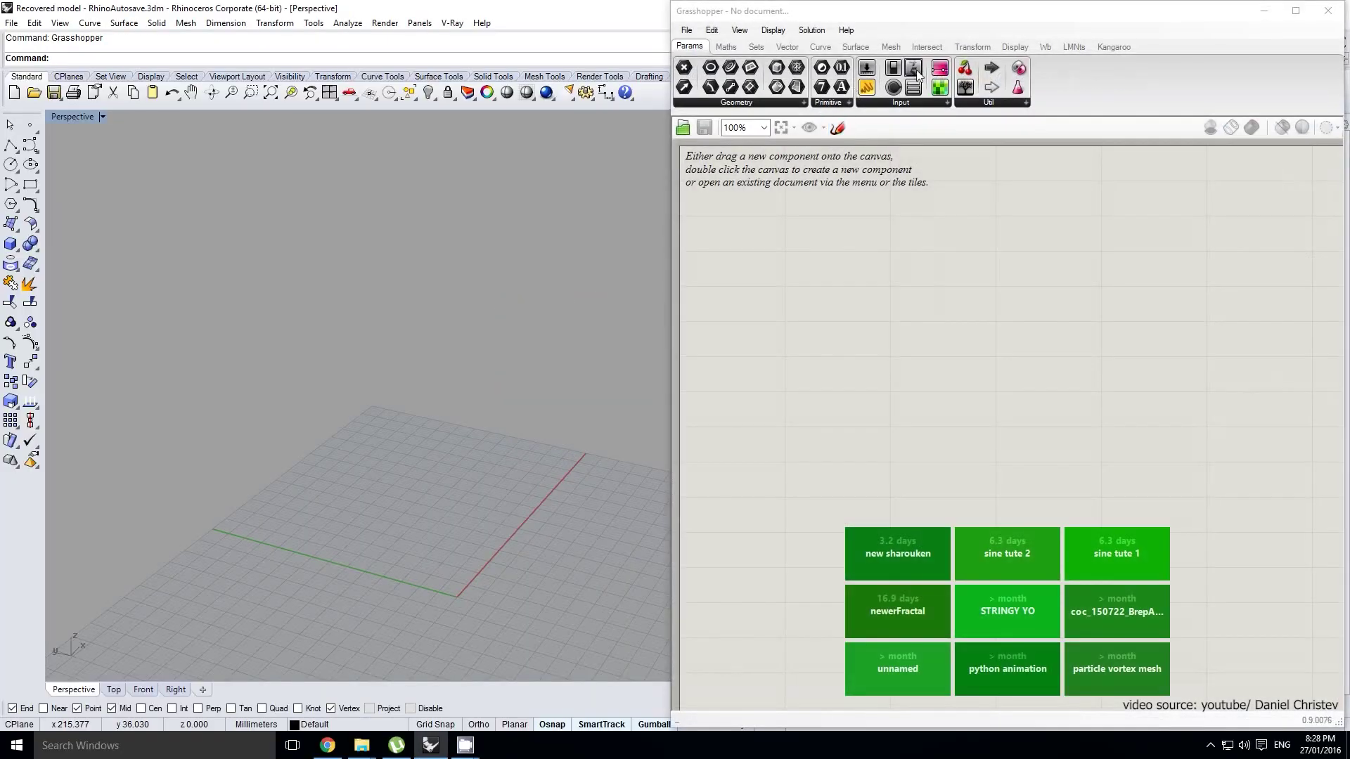
# Browse the Mesh utility components and add a Factor slider driving the Unit Z vector.
pyautogui.click(891, 47)
pyautogui.click(1105, 104)
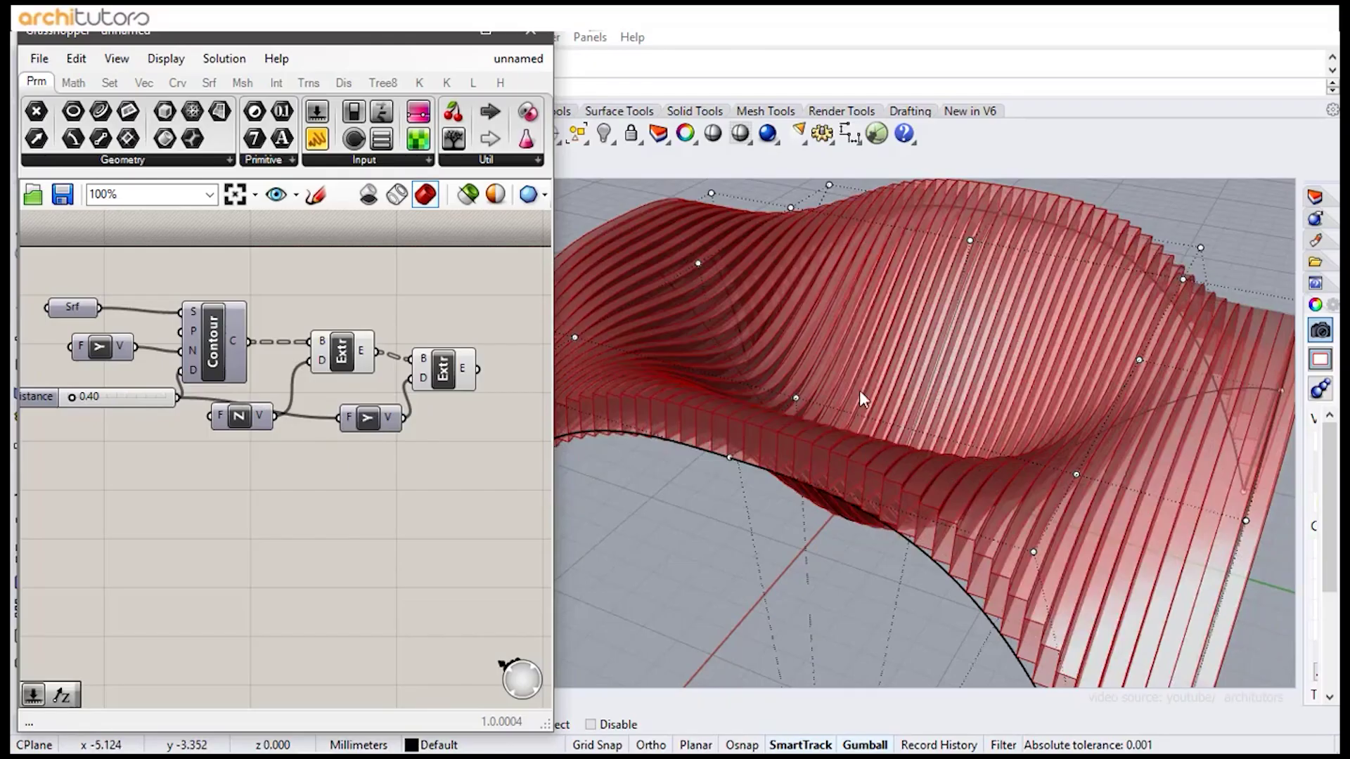
pyautogui.scroll(-10, 914, 432)
pyautogui.moveTo(844, 421); pyautogui.dragTo(914, 433, button='right')
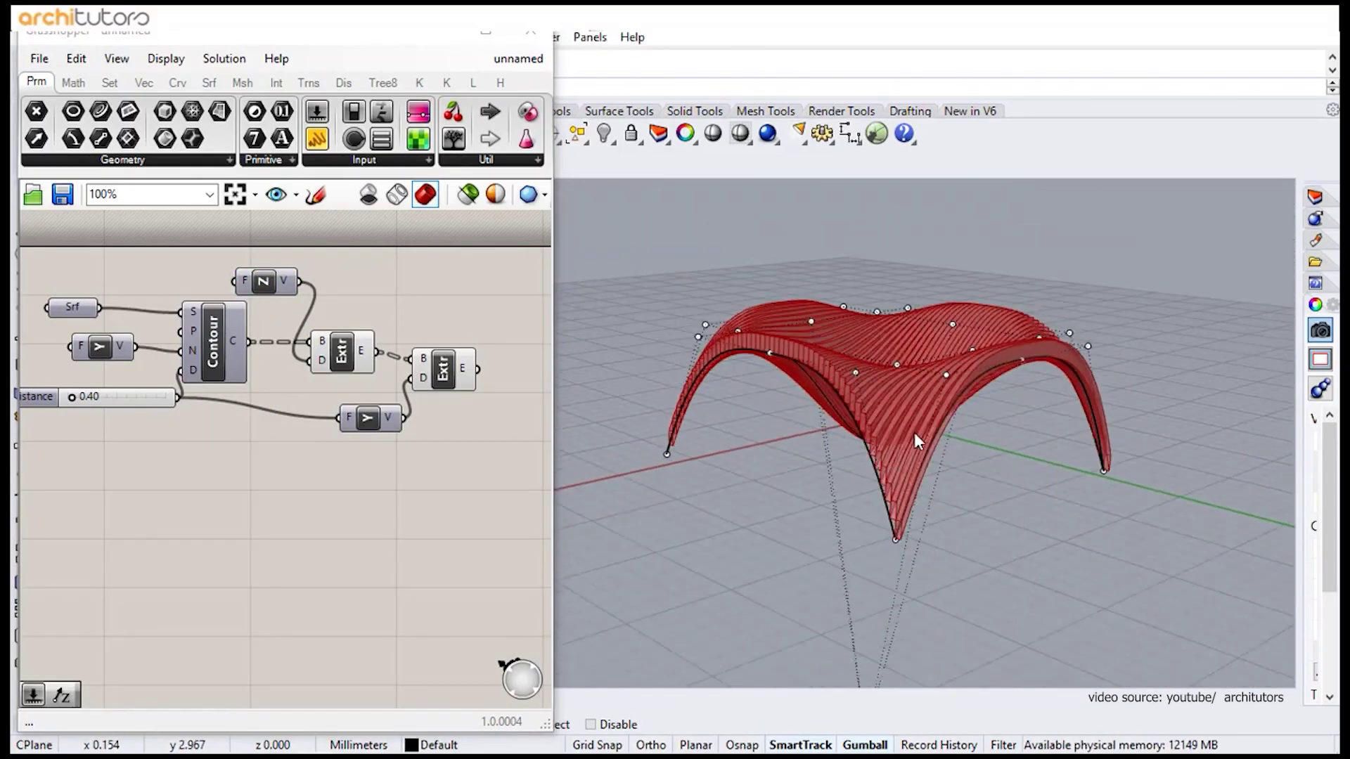
pyautogui.scroll(3, 838, 419)
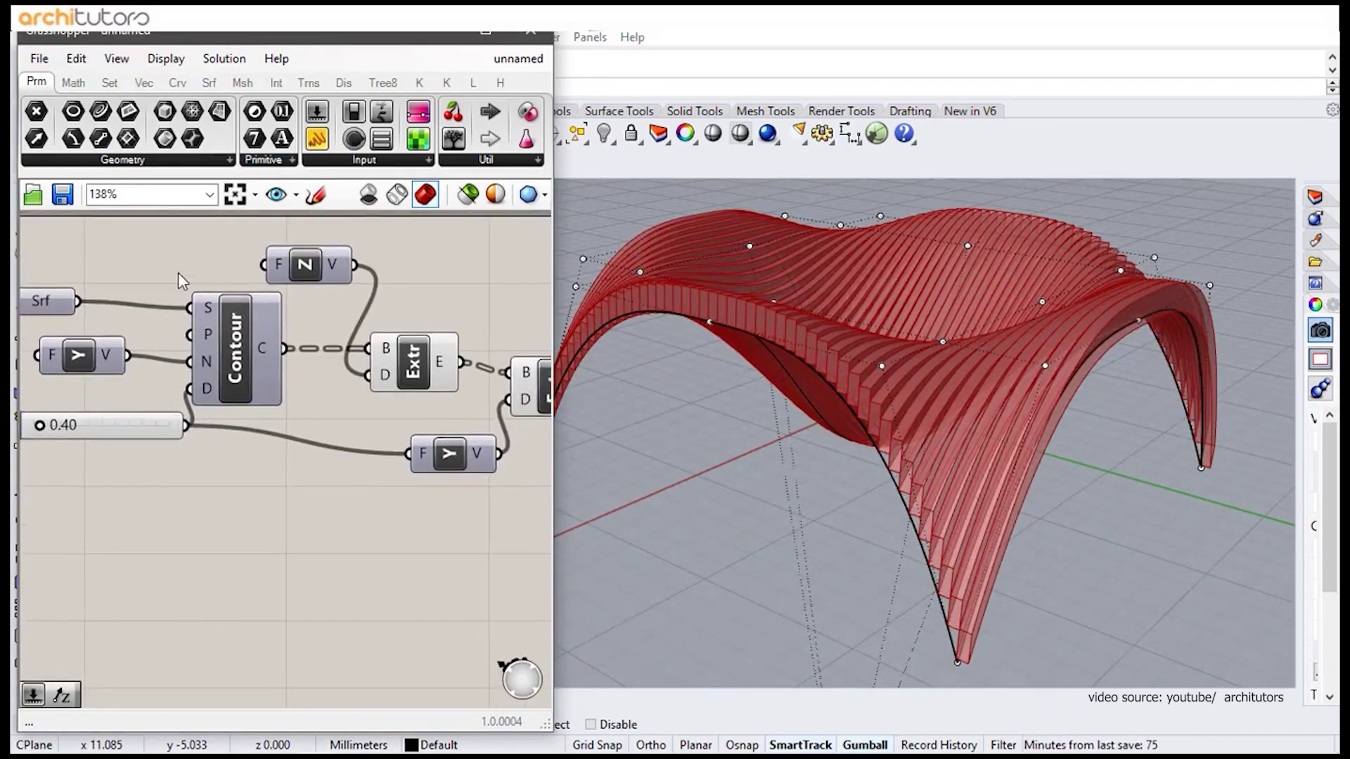
pyautogui.doubleClick(127, 264)
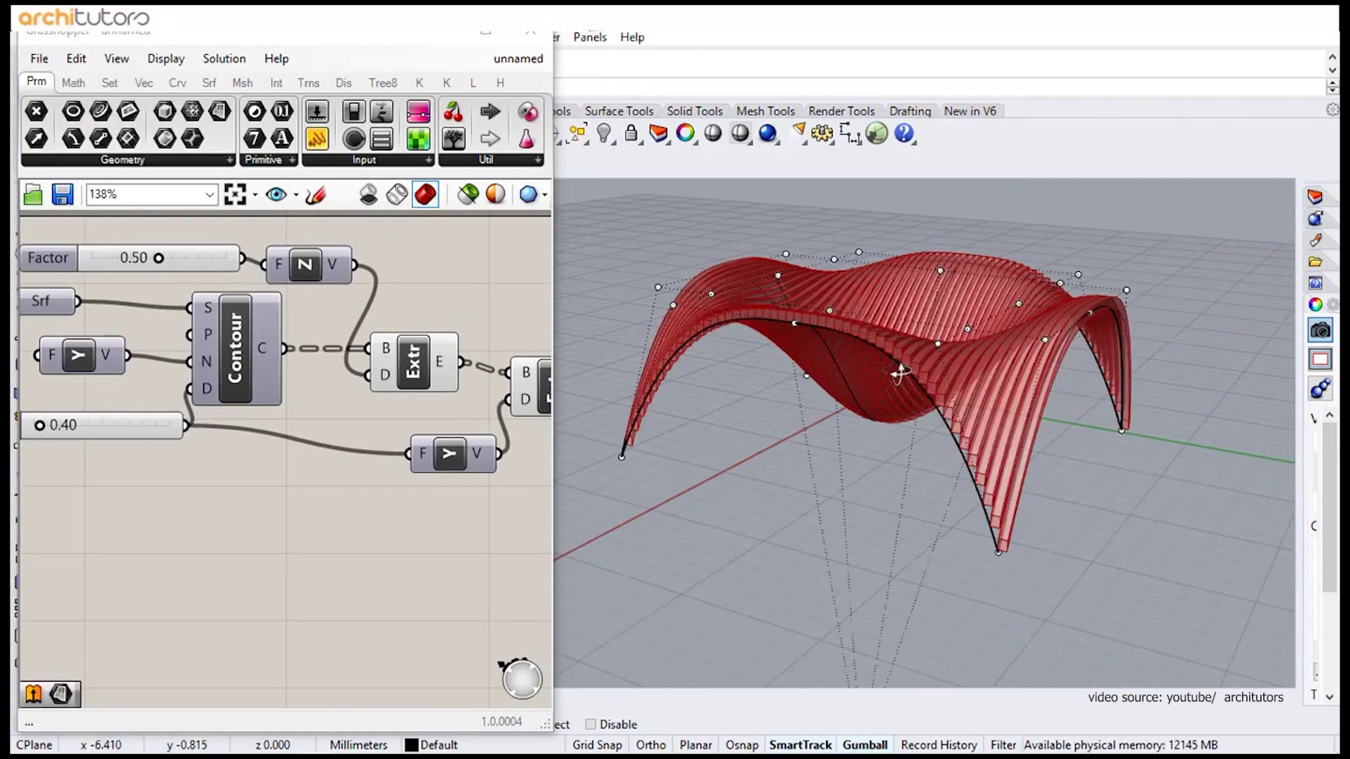
# Set the Contour distance slider to 0.50, respacing the canopy fins.
pyautogui.doubleClick(120, 422)
pyautogui.write('0.5')
pyautogui.press('Return')
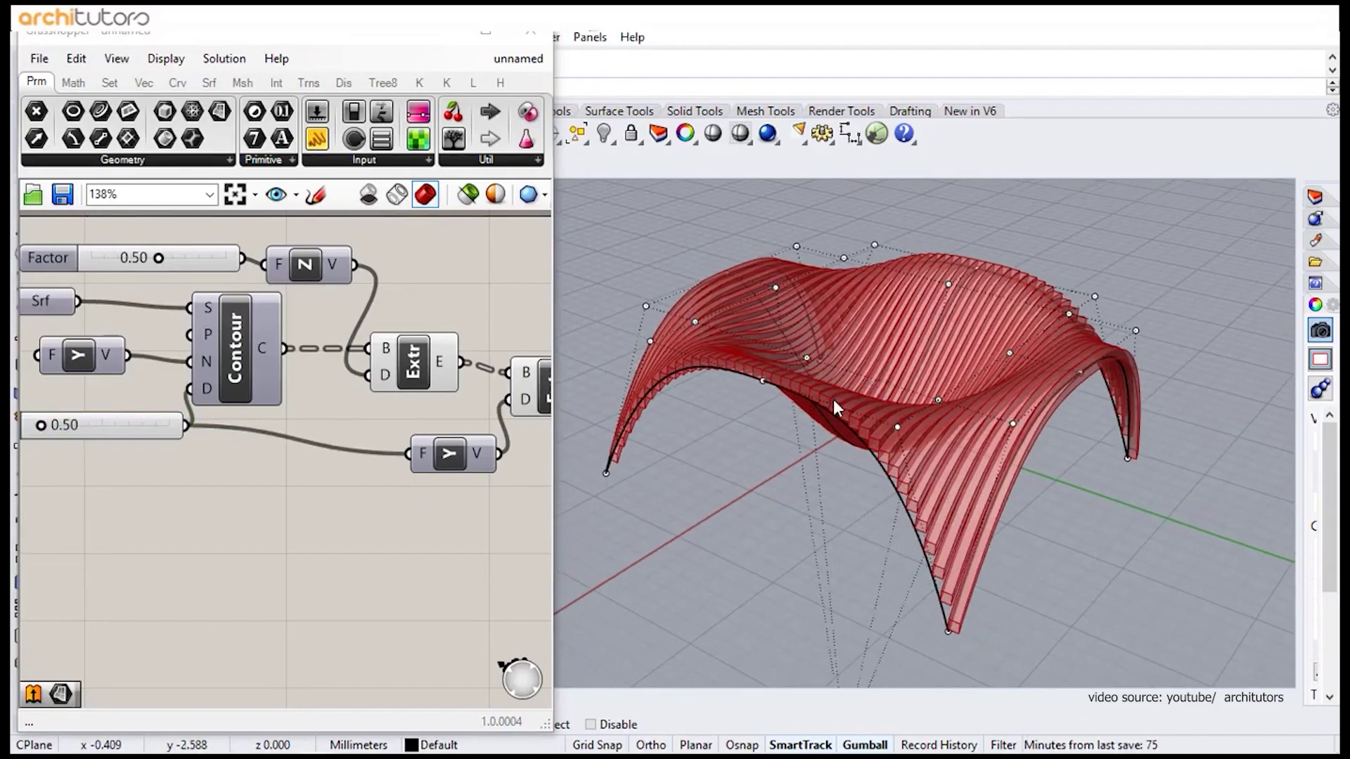
pyautogui.moveTo(838, 401)
pyautogui.mouseDown(button='right')
pyautogui.moveTo(808, 296)
pyautogui.moveTo(877, 370)
pyautogui.moveTo(602, 316)
pyautogui.moveTo(994, 346)
pyautogui.moveTo(889, 334)
pyautogui.mouseUp(button='right')
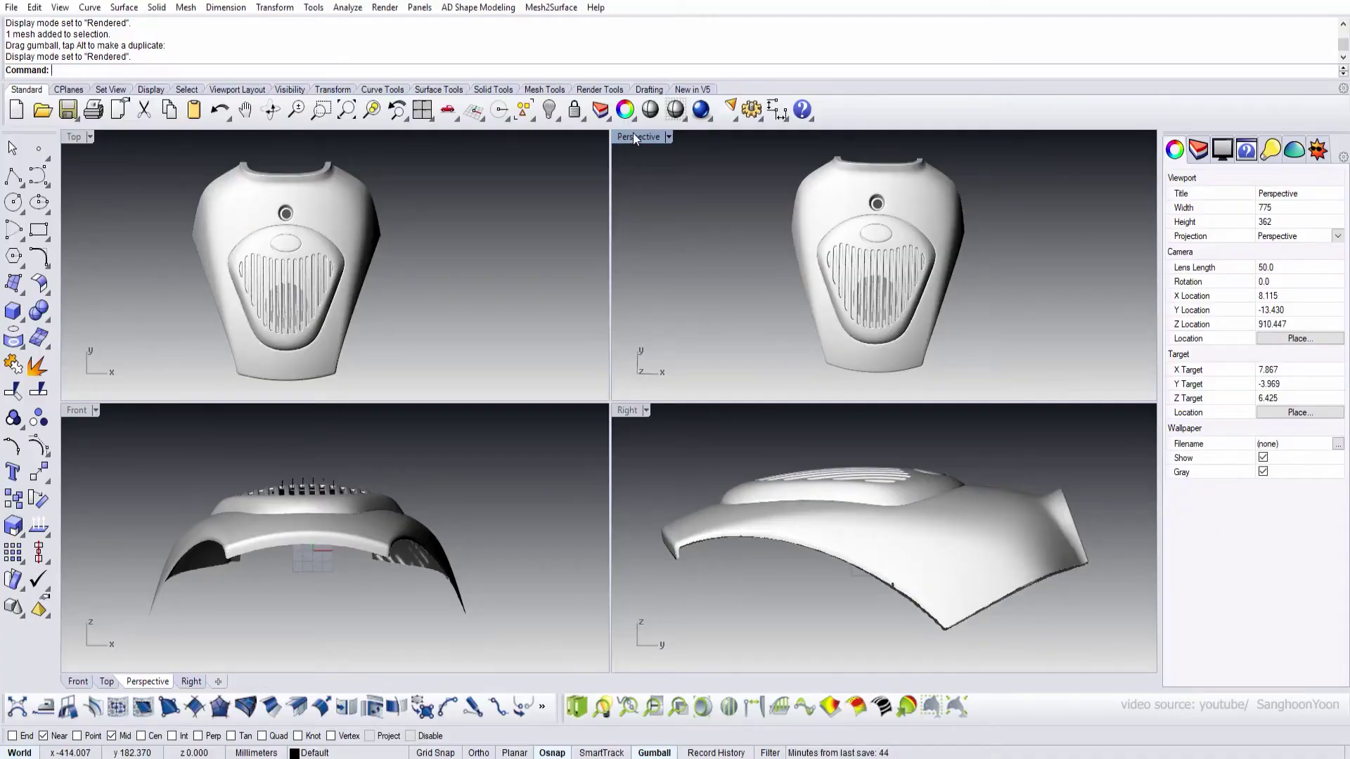
# Maximize Perspective and delete every mesh except the scanned cover.
pyautogui.doubleClick(636, 138)
pyautogui.moveTo(675, 422)
pyautogui.mouseDown(button='right')
pyautogui.moveTo(699, 446)
pyautogui.moveTo(940, 458)
pyautogui.mouseUp(button='right')
pyautogui.scroll(5, 727, 411)
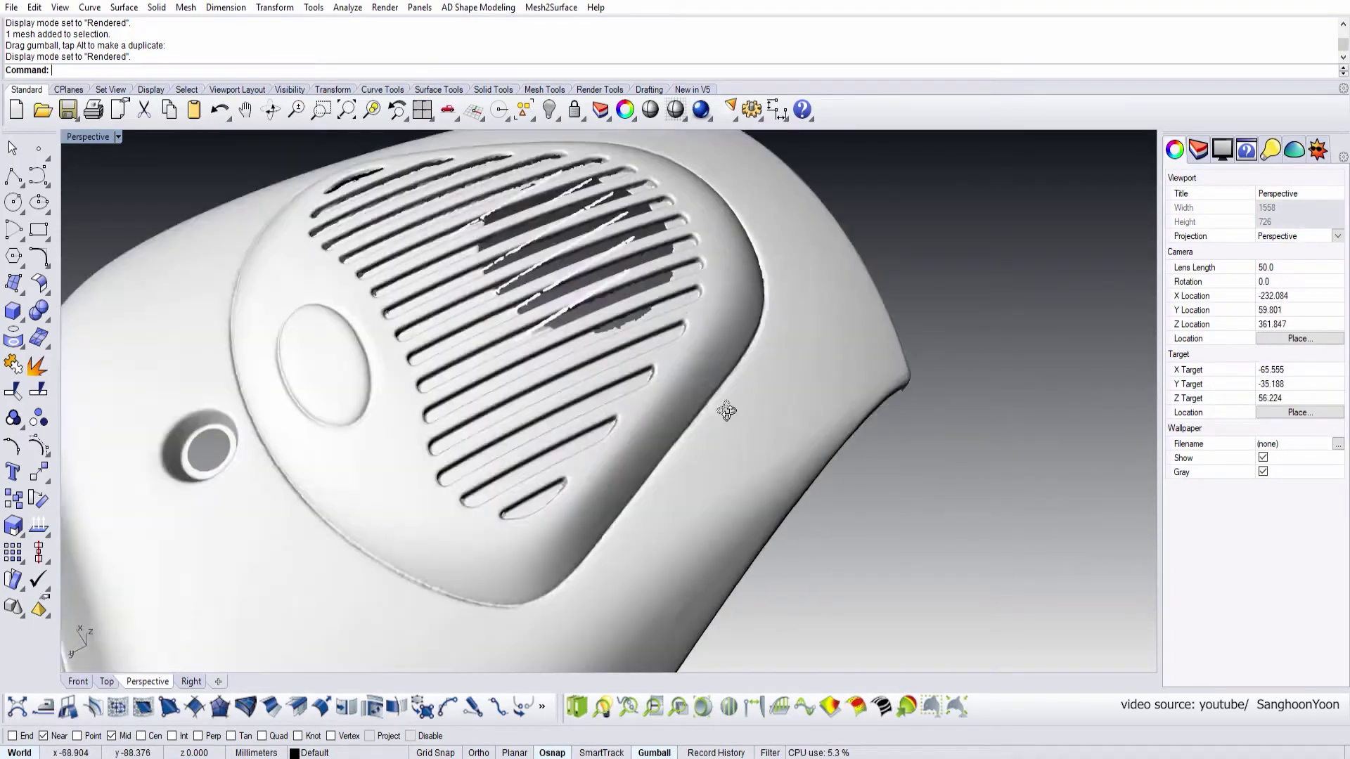
pyautogui.moveTo(727, 411)
pyautogui.mouseDown(button='right')
pyautogui.moveTo(622, 380)
pyautogui.moveTo(551, 402)
pyautogui.mouseUp(button='right')
pyautogui.hotkey('ctrl', 'a')
pyautogui.keyDown('ctrl'); pyautogui.click(588, 383); pyautogui.keyUp('ctrl')
pyautogui.press('Delete')
pyautogui.scroll(-3, 590, 413)
# Run Mesh2Surface Segmentation on the cover mesh and merge the cyan patch into the green region.
pyautogui.click(550, 7)
pyautogui.click(549, 42)
pyautogui.click(507, 262)
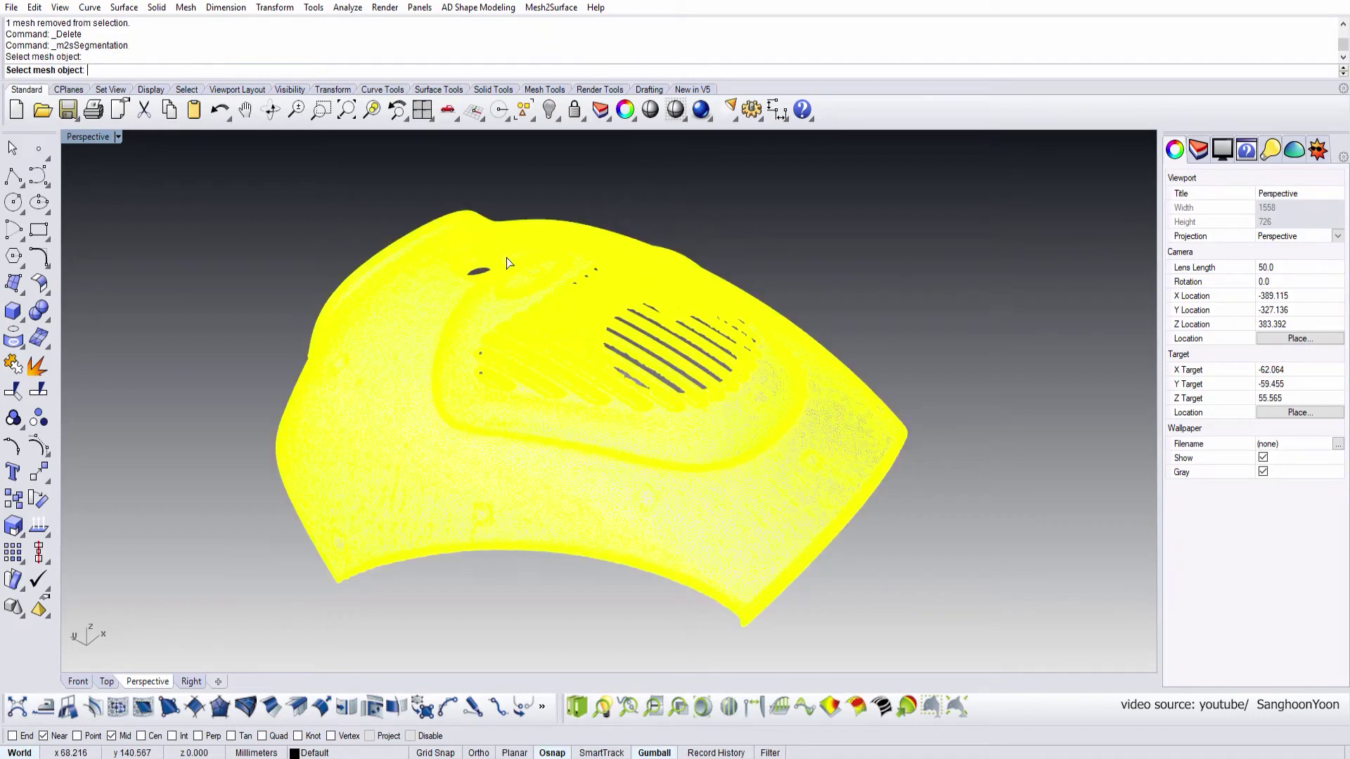
pyautogui.rightClick(507, 262)
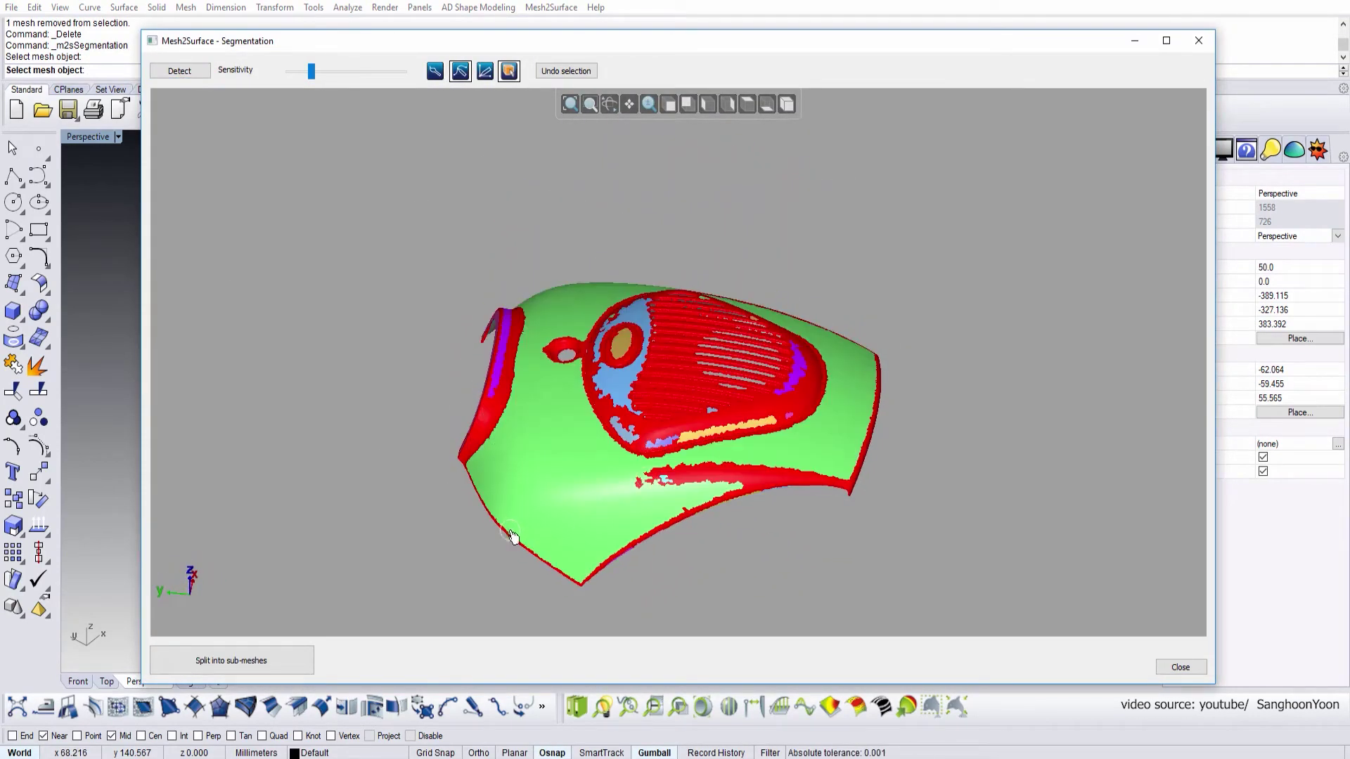
pyautogui.click(516, 538)
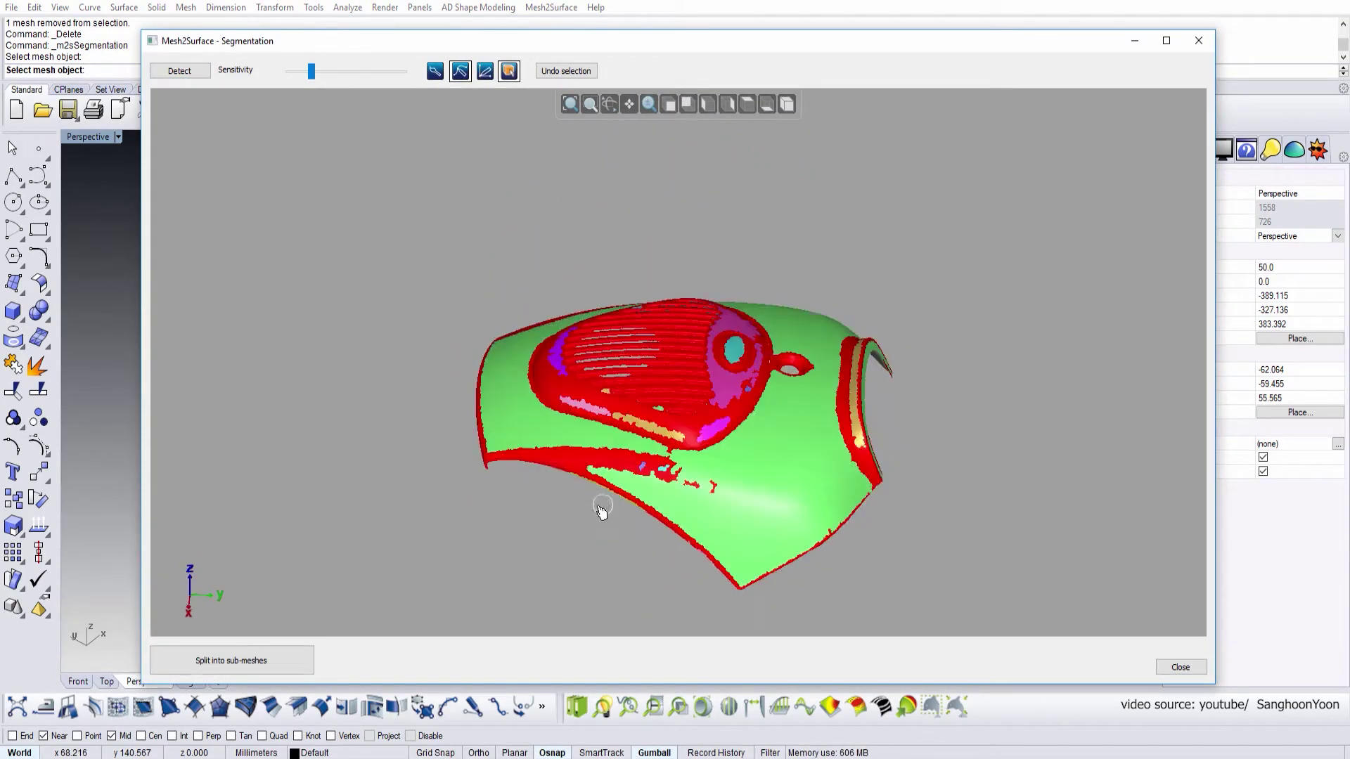
pyautogui.moveTo(516, 539)
pyautogui.mouseDown(button='right')
pyautogui.moveTo(654, 471)
pyautogui.moveTo(626, 597)
pyautogui.mouseUp(button='right')
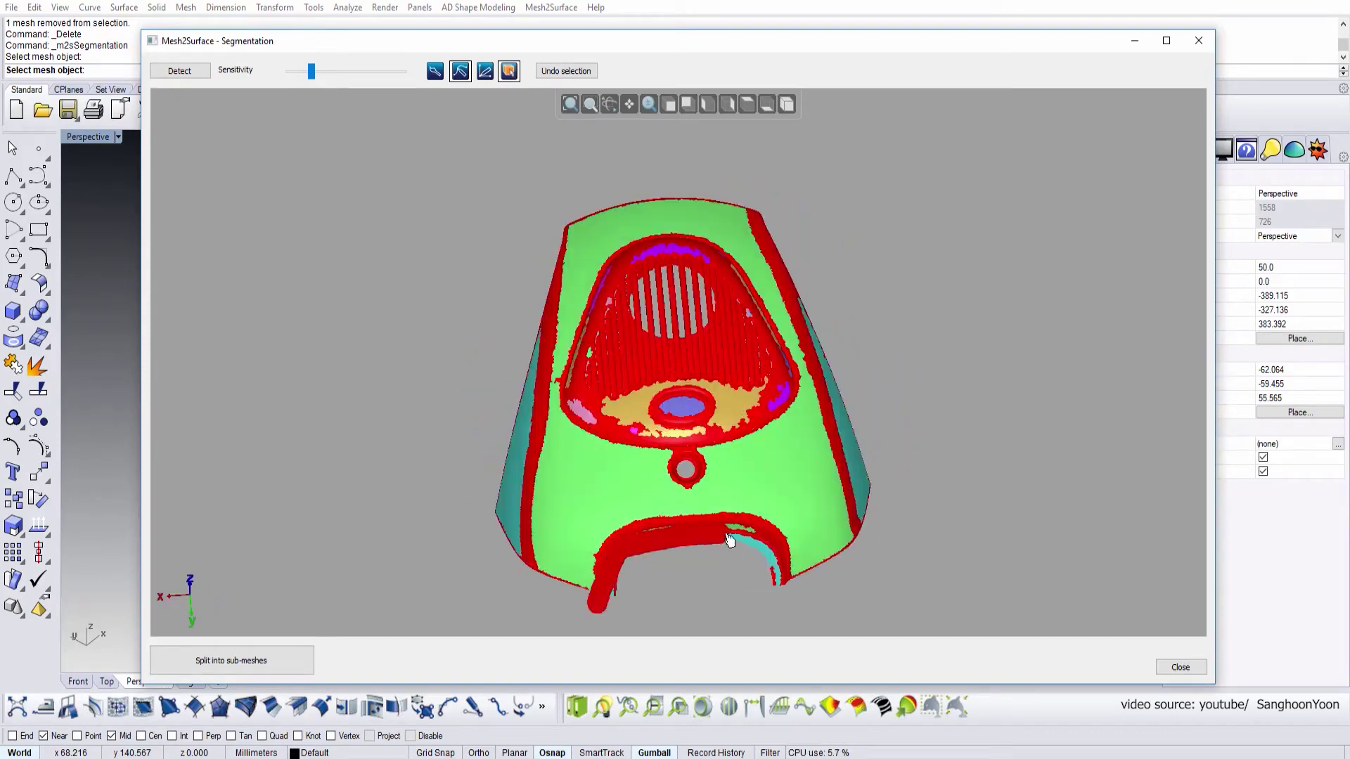
pyautogui.moveTo(714, 533)
pyautogui.mouseDown(button='right')
pyautogui.moveTo(650, 544)
pyautogui.moveTo(569, 355)
pyautogui.moveTo(798, 427)
pyautogui.mouseUp(button='right')
# Show the segmented mesh shaded in colour and hide all segments except the green outer region.
pyautogui.press('Escape')
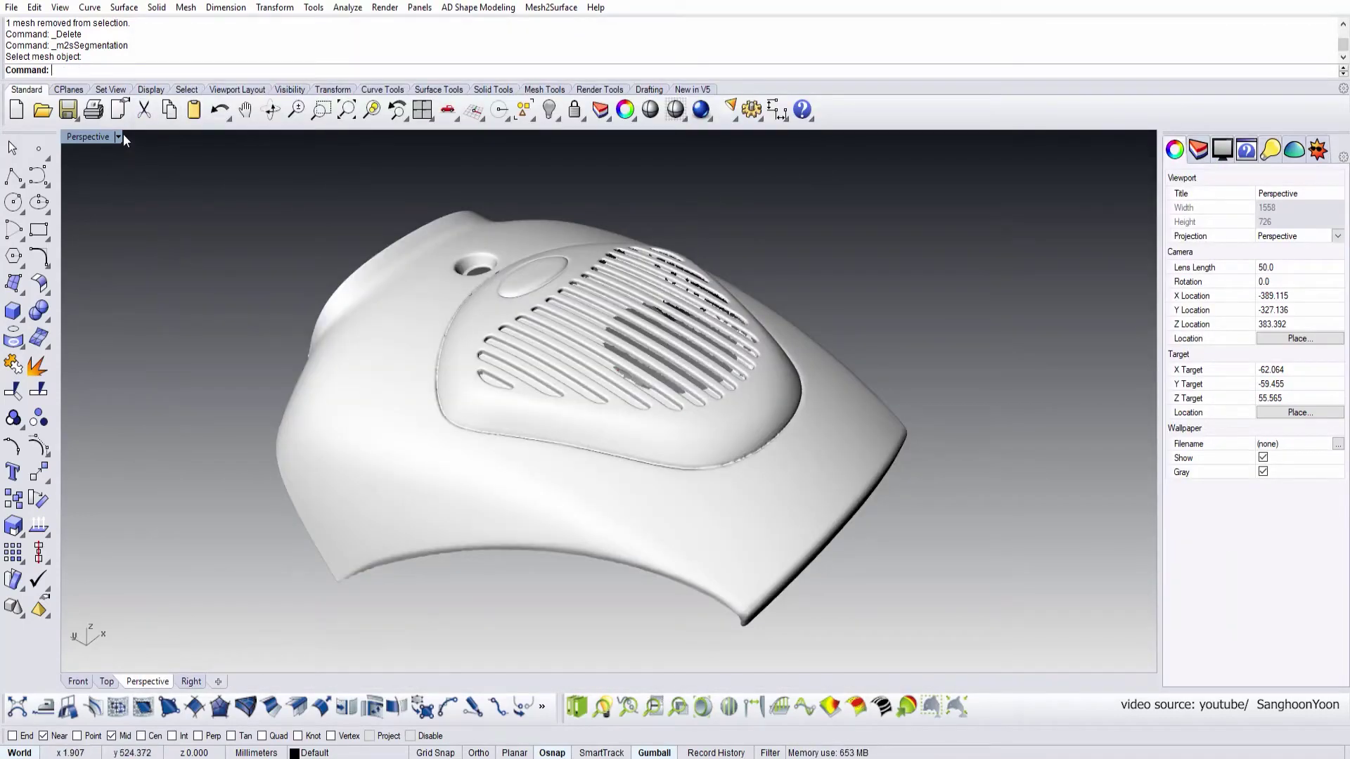
pyautogui.click(118, 136)
pyautogui.click(107, 354)
pyautogui.moveTo(625, 409); pyautogui.dragTo(650, 389, button='right')
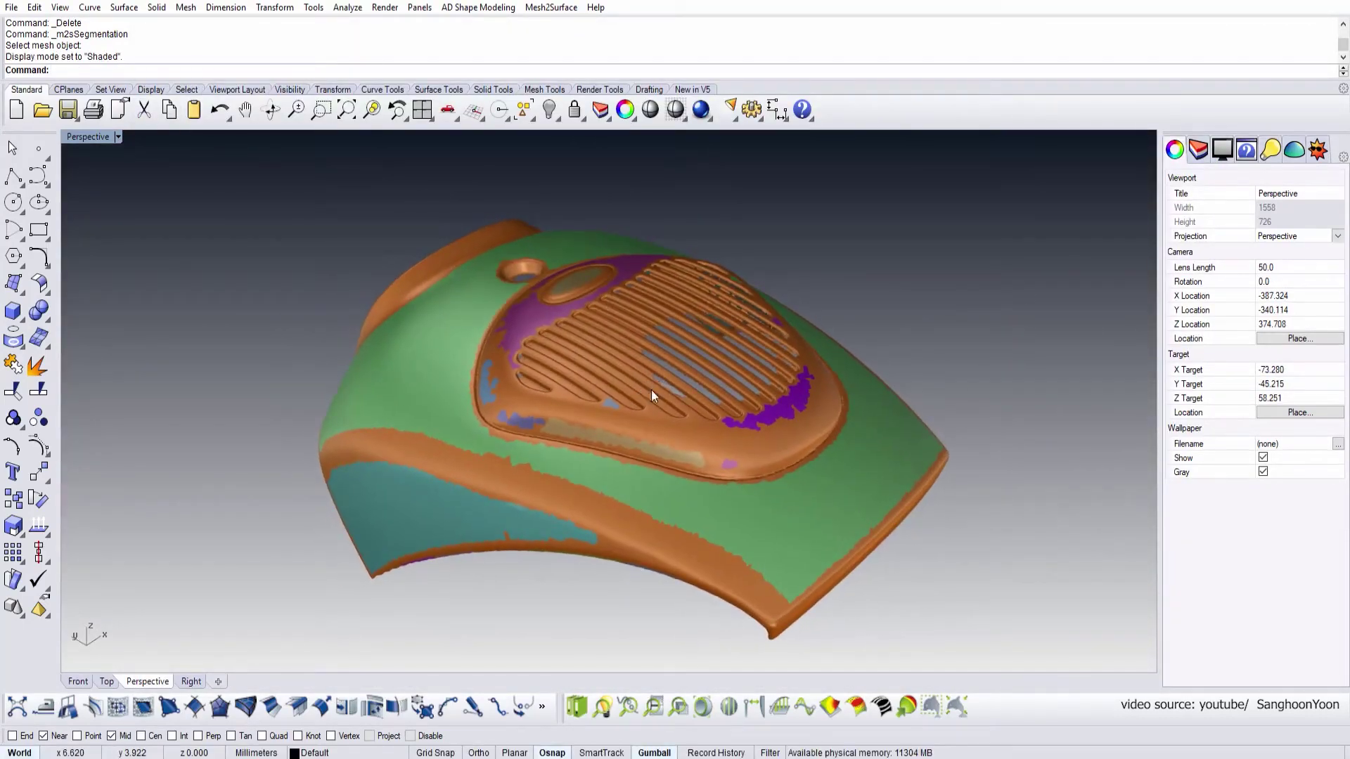
pyautogui.hotkey('ctrl', 'a')
pyautogui.keyDown('ctrl'); pyautogui.click(895, 421); pyautogui.keyUp('ctrl')
pyautogui.hotkey('ctrl', 'h')
pyautogui.moveTo(896, 421)
pyautogui.mouseDown(button='right')
pyautogui.moveTo(738, 337)
pyautogui.moveTo(498, 406)
pyautogui.moveTo(629, 404)
pyautogui.mouseUp(button='right')
# Start Mesh2Surface shape fitting on the green region with Patch as the shape type.
pyautogui.click(551, 6)
pyautogui.click(575, 25)
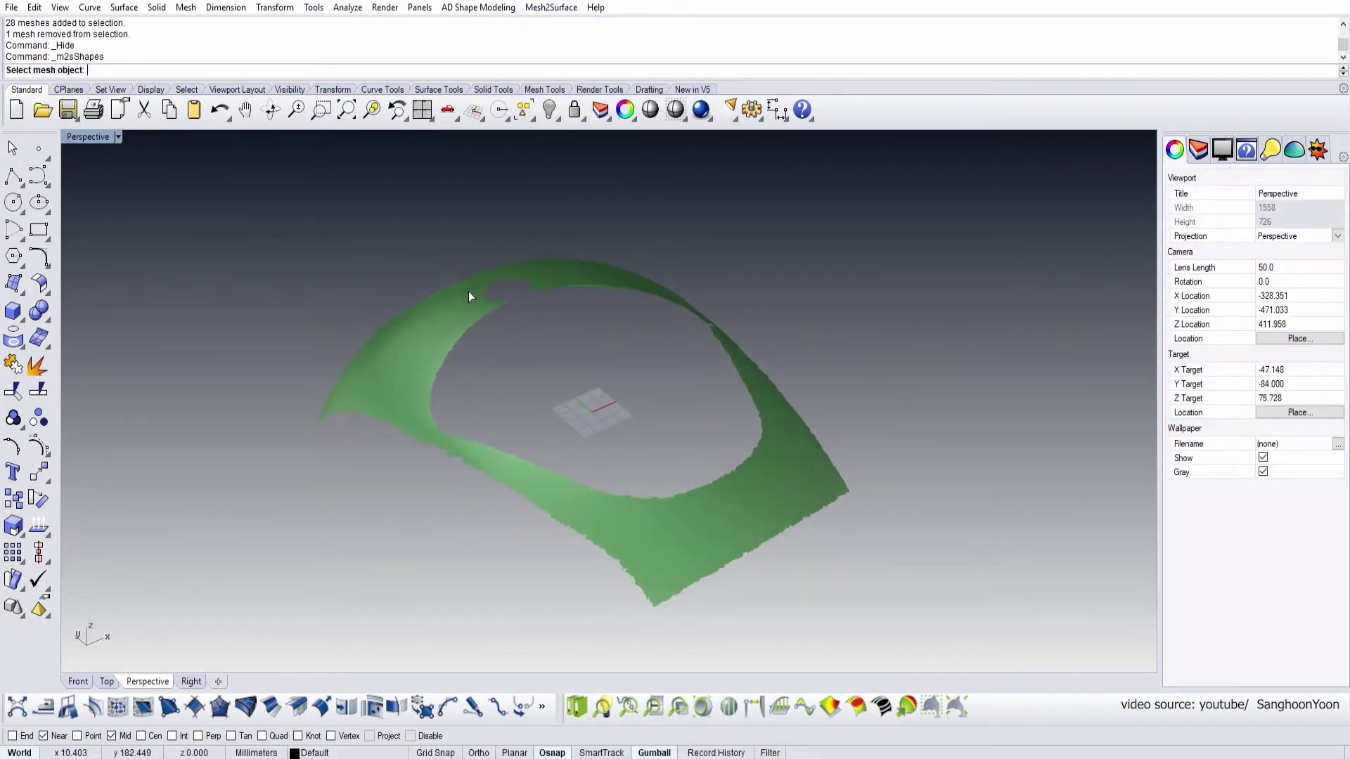
pyautogui.click(466, 296)
pyautogui.moveTo(745, 422)
pyautogui.mouseDown(button='right')
pyautogui.moveTo(775, 338)
pyautogui.moveTo(325, 265)
pyautogui.mouseUp(button='right')
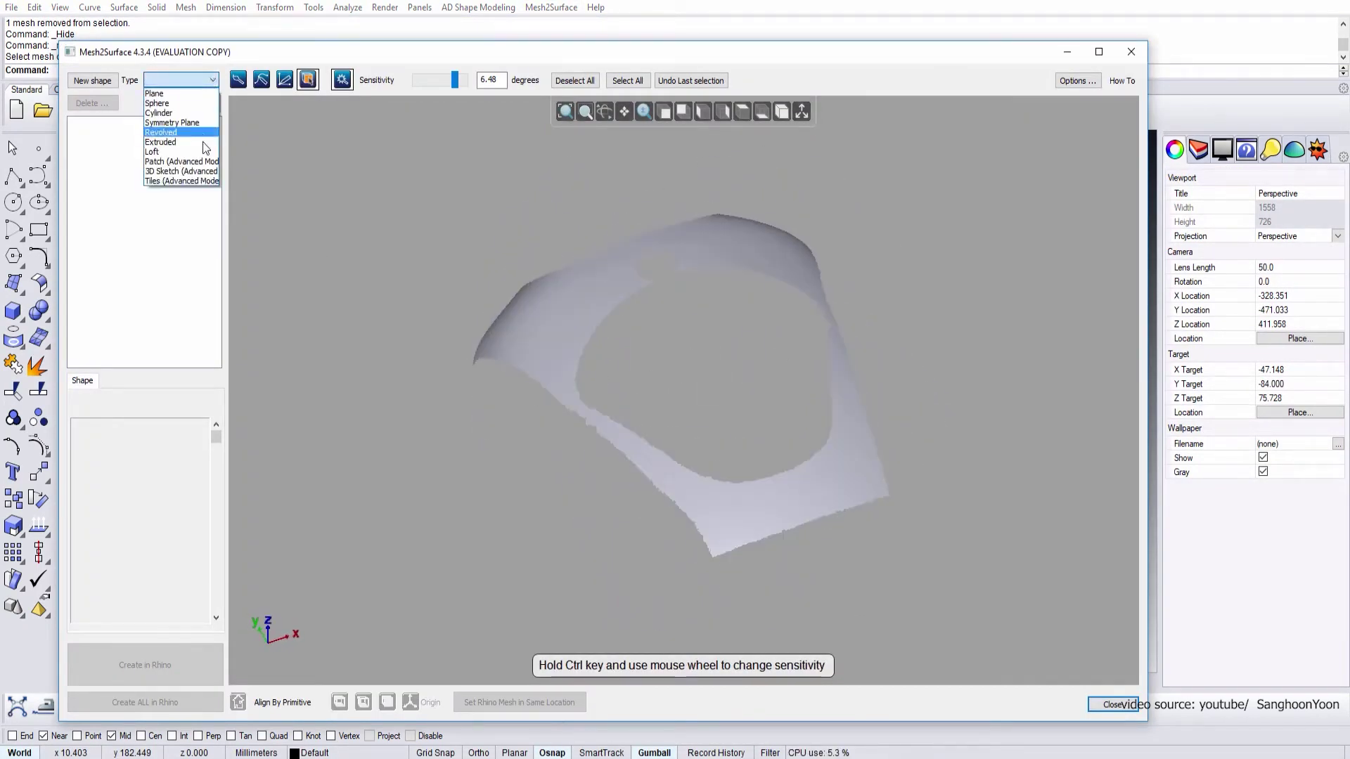
pyautogui.click(204, 143)
pyautogui.click(571, 288)
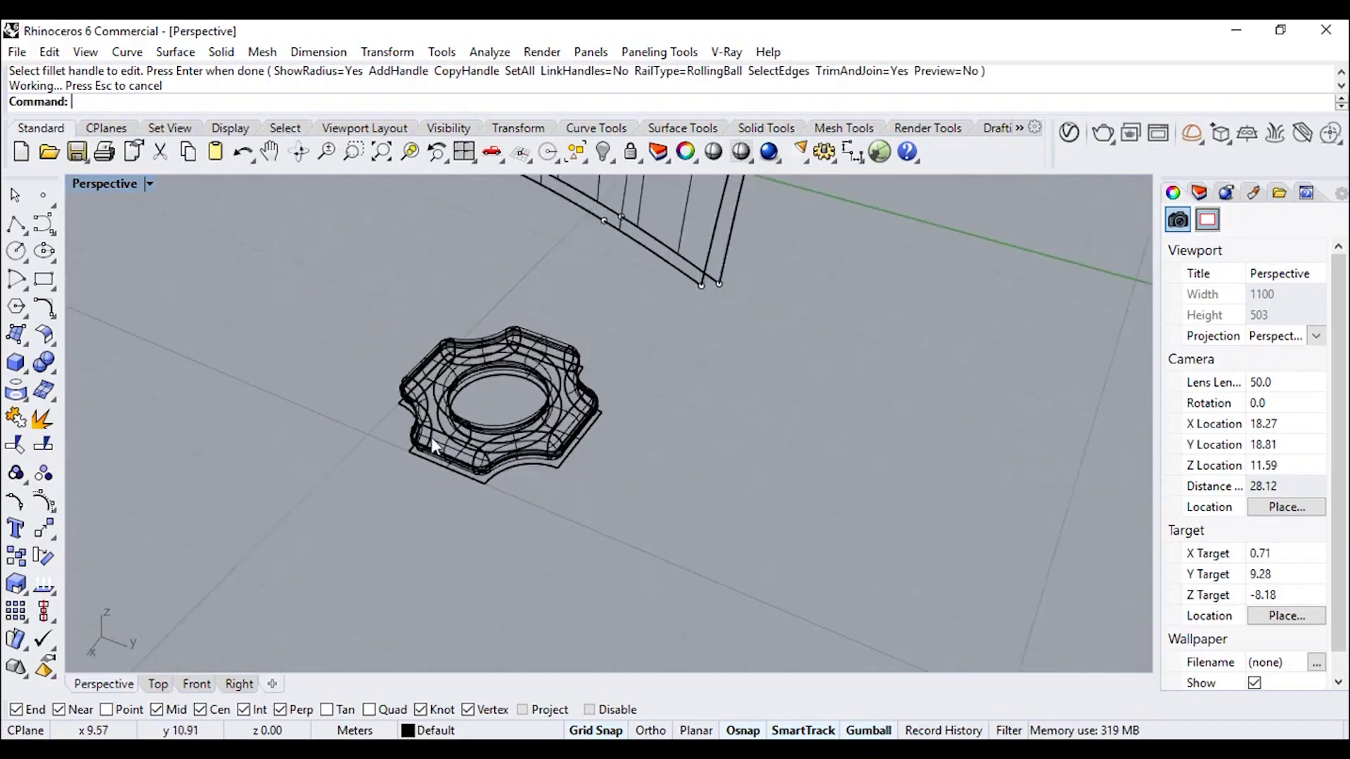
# Run Paneling from Grid on the bounding grid with the filleted ring as module, tiling the curved shell.
pyautogui.moveTo(590, 503); pyautogui.dragTo(442, 409, button='right')
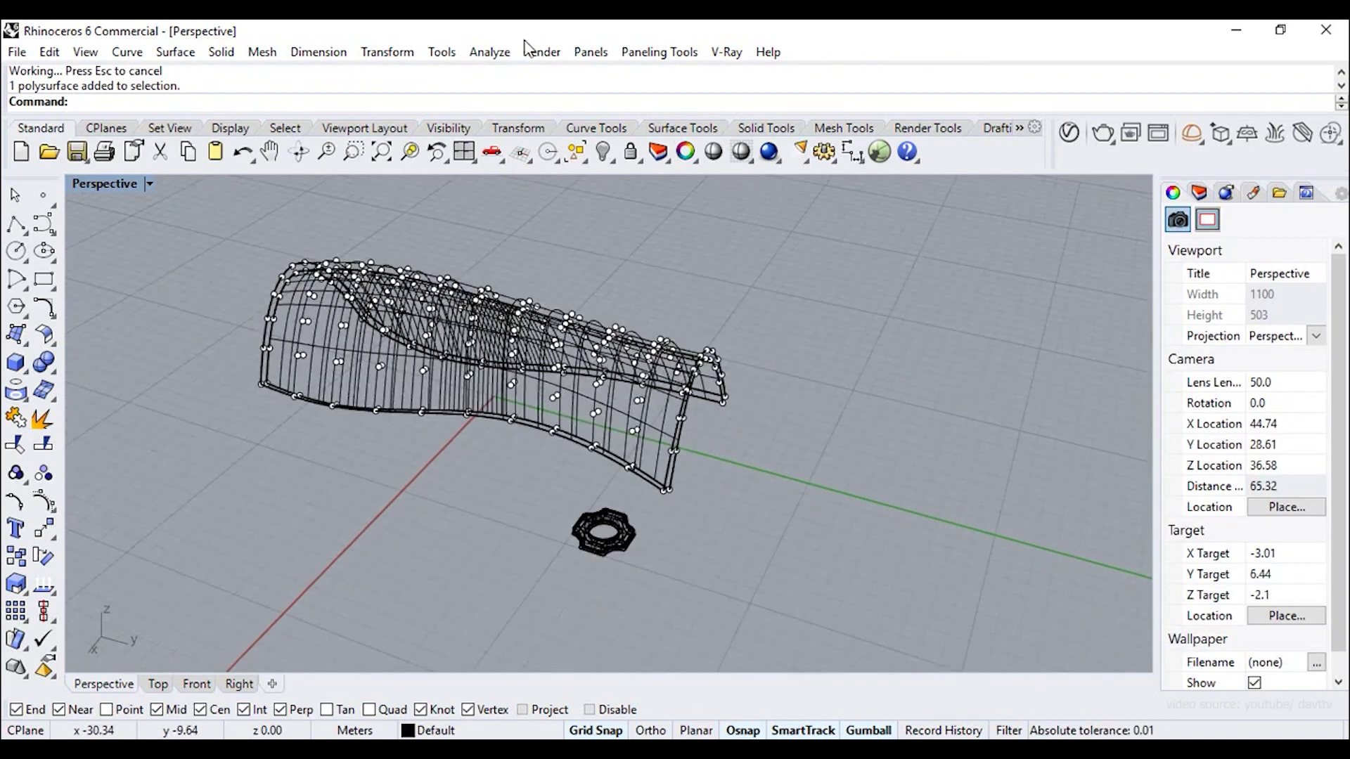
pyautogui.click(659, 52)
pyautogui.click(907, 197)
pyautogui.scroll(2, 621, 562)
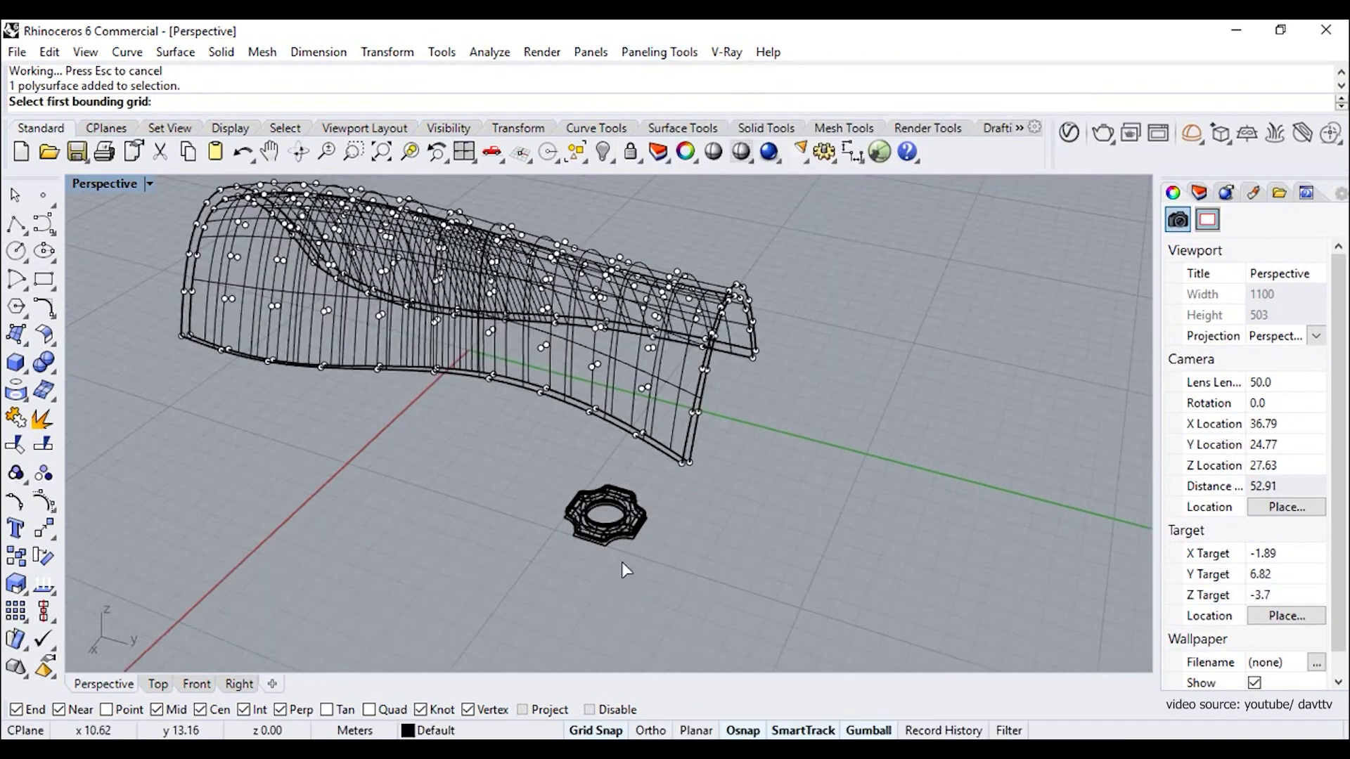
pyautogui.scroll(2, 621, 571)
pyautogui.scroll(2, 622, 571)
pyautogui.click(612, 418)
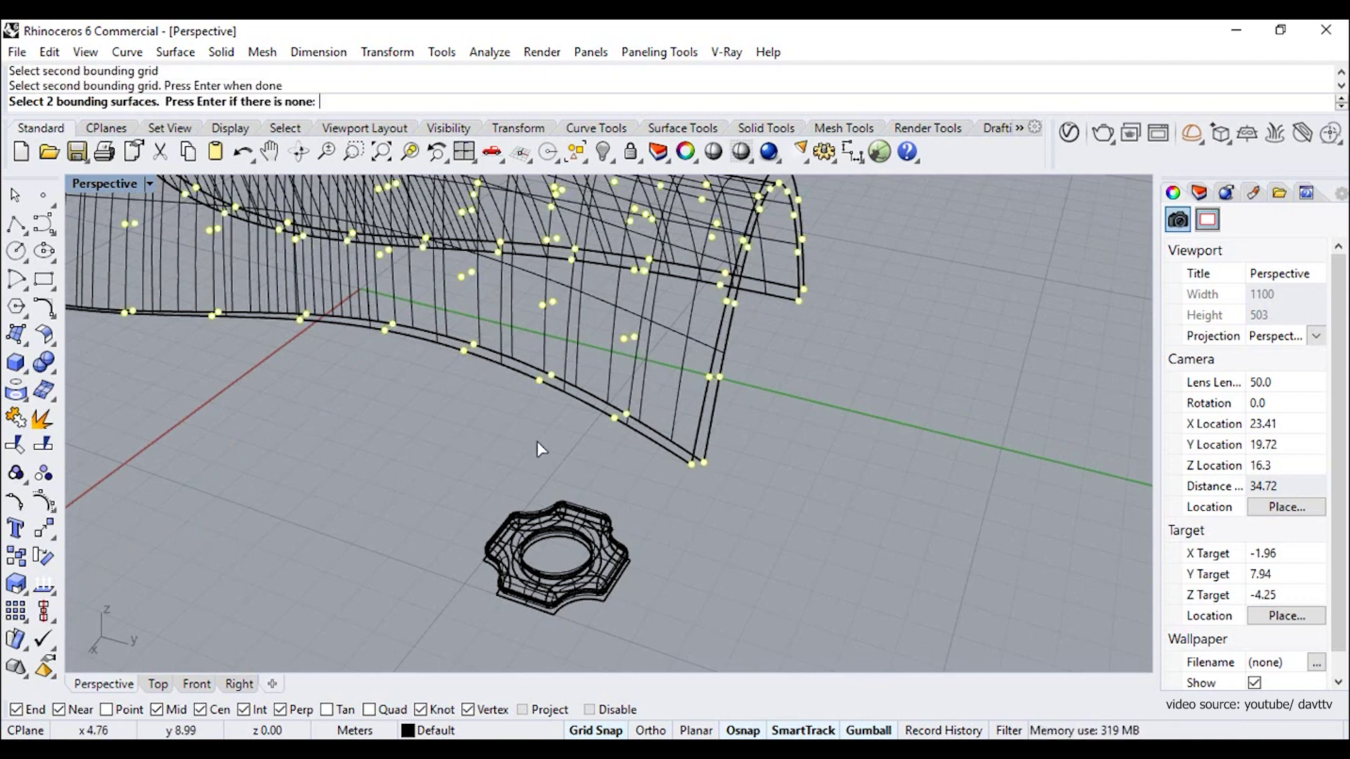
pyautogui.press('Return')
pyautogui.click(495, 521)
pyautogui.scroll(-2, 458, 470)
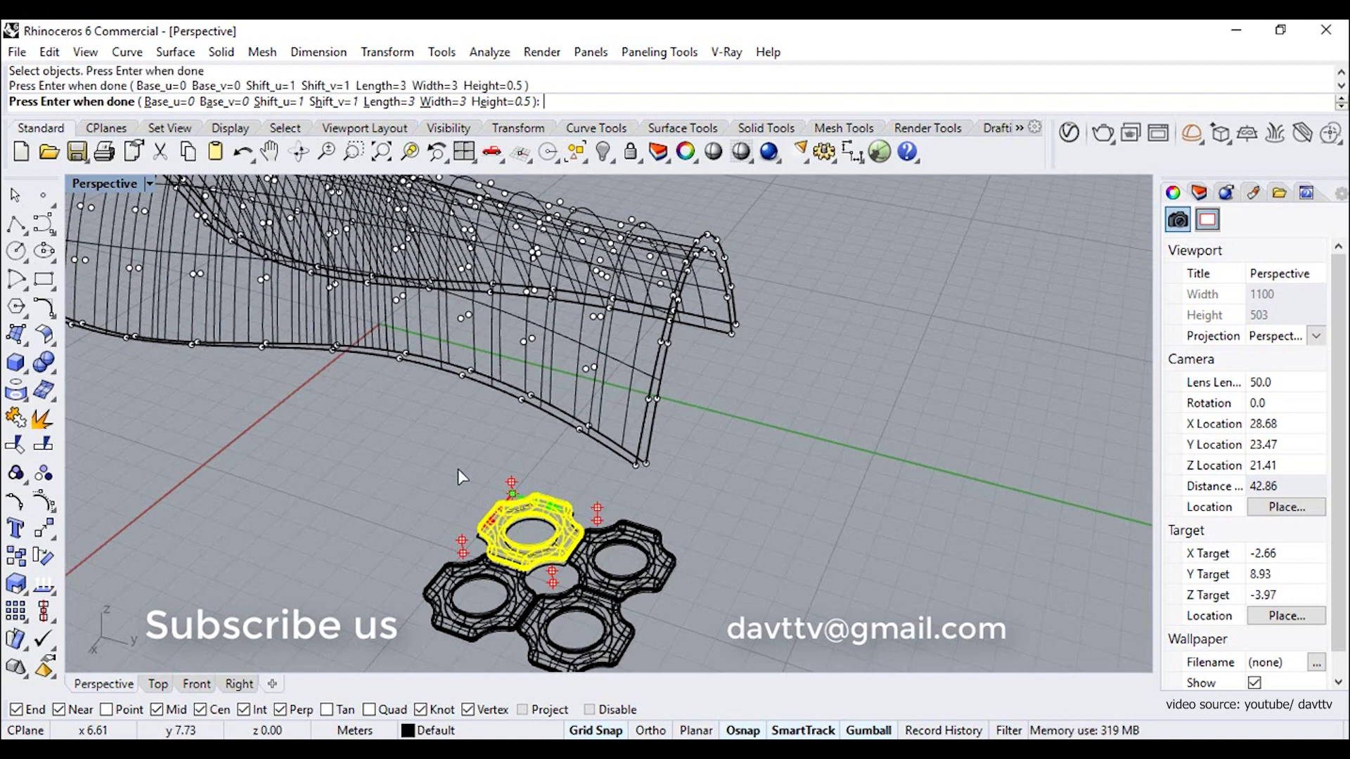
pyautogui.scroll(-2, 458, 469)
pyautogui.moveTo(497, 447)
pyautogui.mouseDown(button='right')
pyautogui.moveTo(422, 475)
pyautogui.moveTo(195, 473)
pyautogui.mouseUp(button='right')
pyautogui.press('Escape')
pyautogui.scroll(2, 178, 525)
pyautogui.click(148, 184)
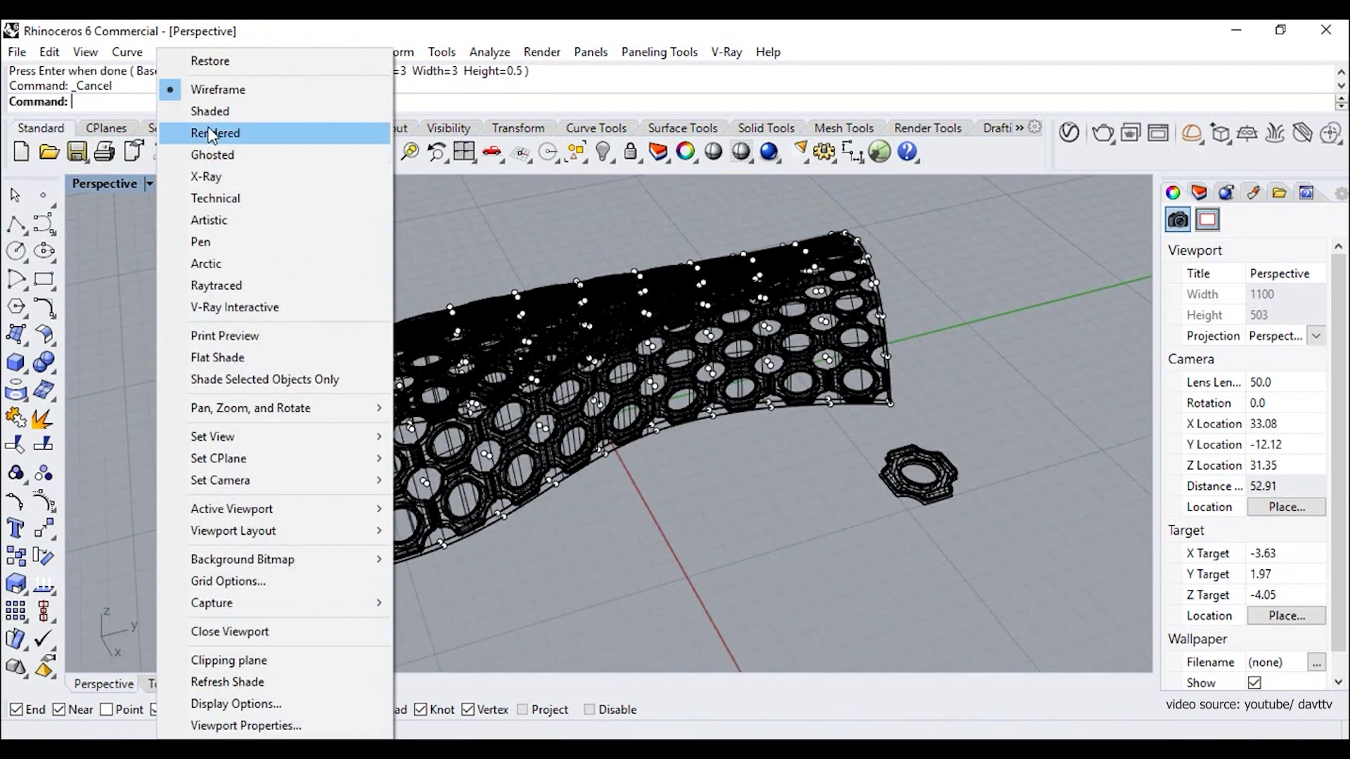
pyautogui.click(206, 111)
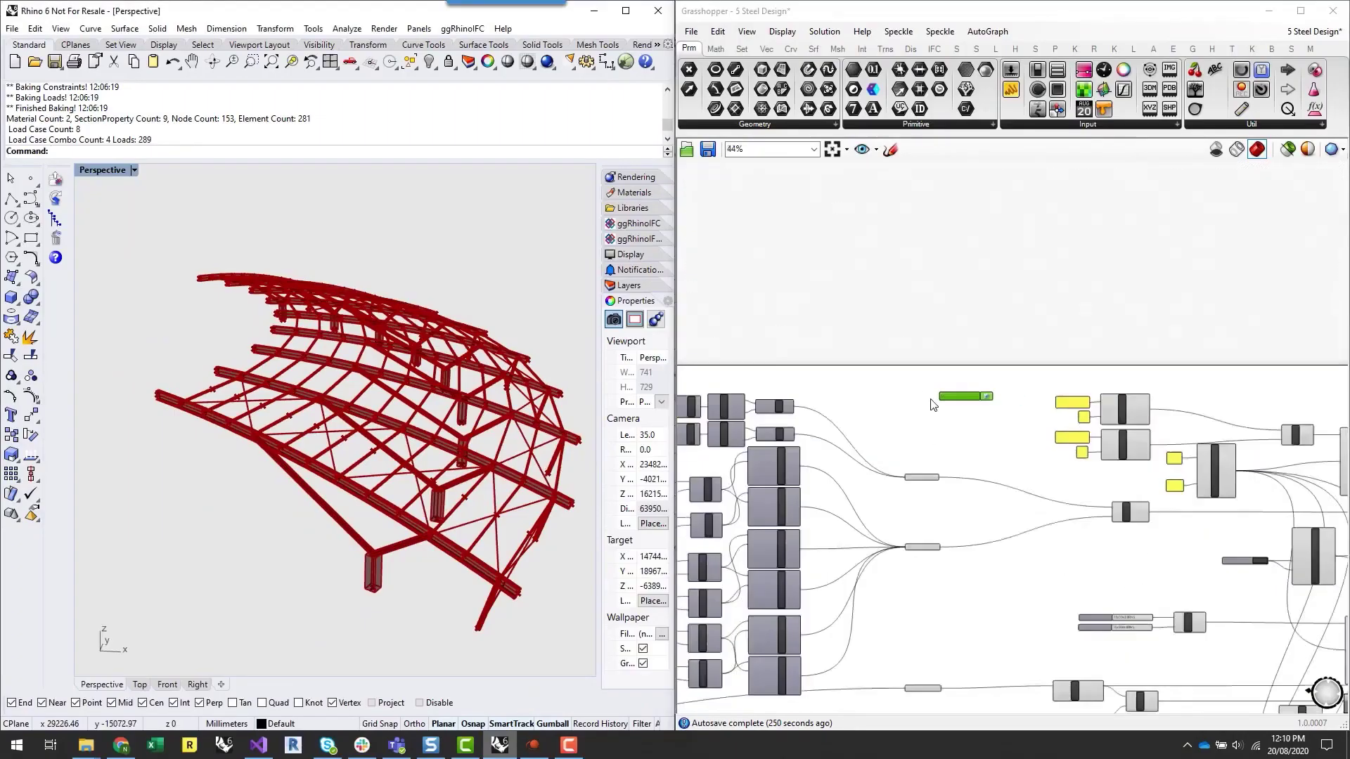
pyautogui.scroll(3, 1037, 562)
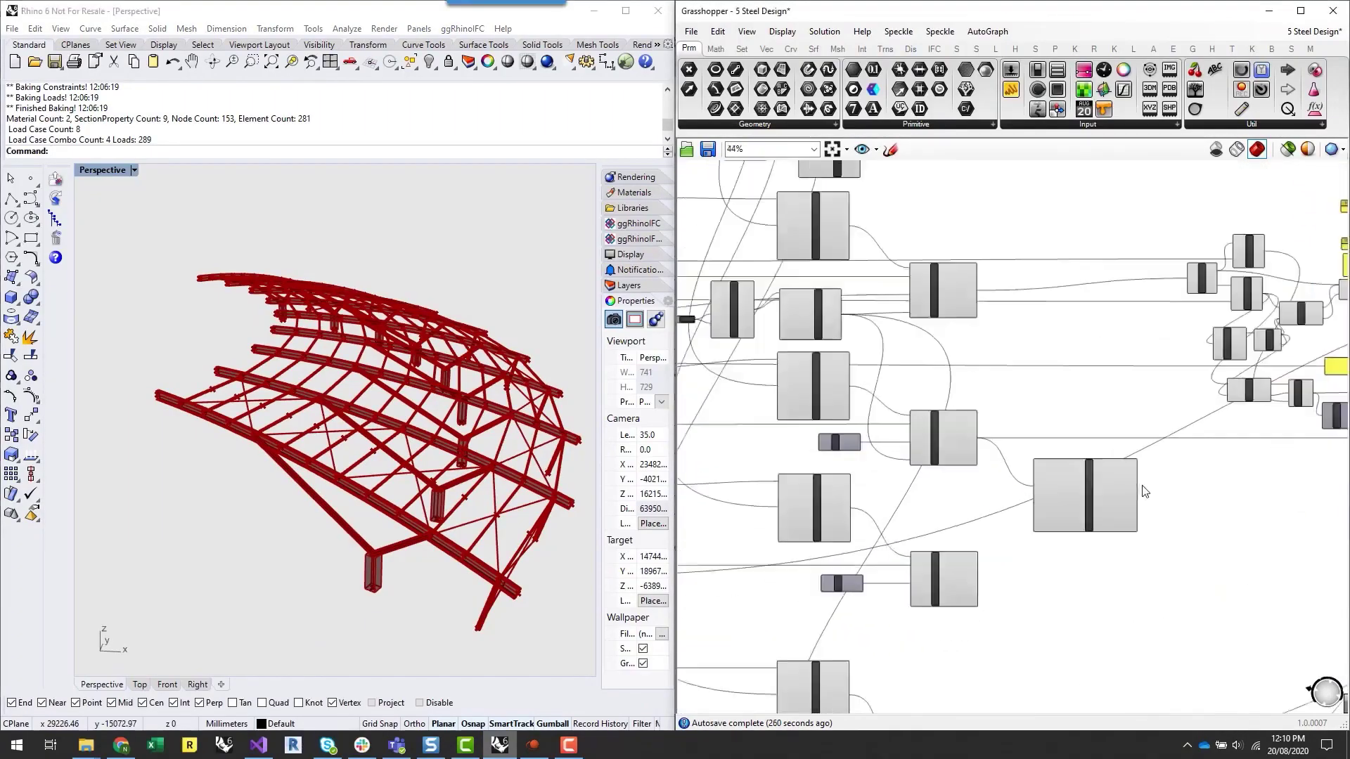
pyautogui.moveTo(995, 397); pyautogui.dragTo(1100, 527, button='right')
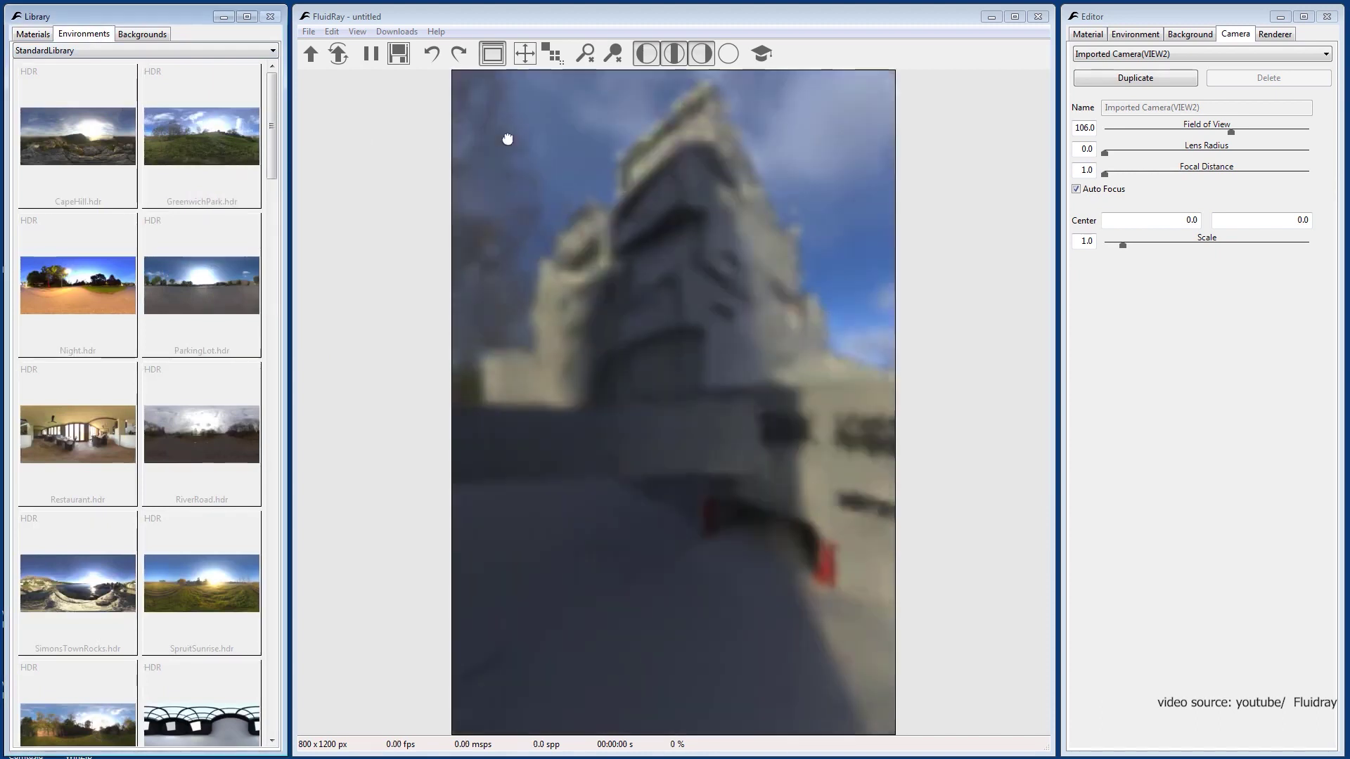
# In the Environment settings, rotate the dawn HDR sky to 243 degrees.
pyautogui.click(1132, 34)
pyautogui.moveTo(1106, 99); pyautogui.dragTo(1128, 99)
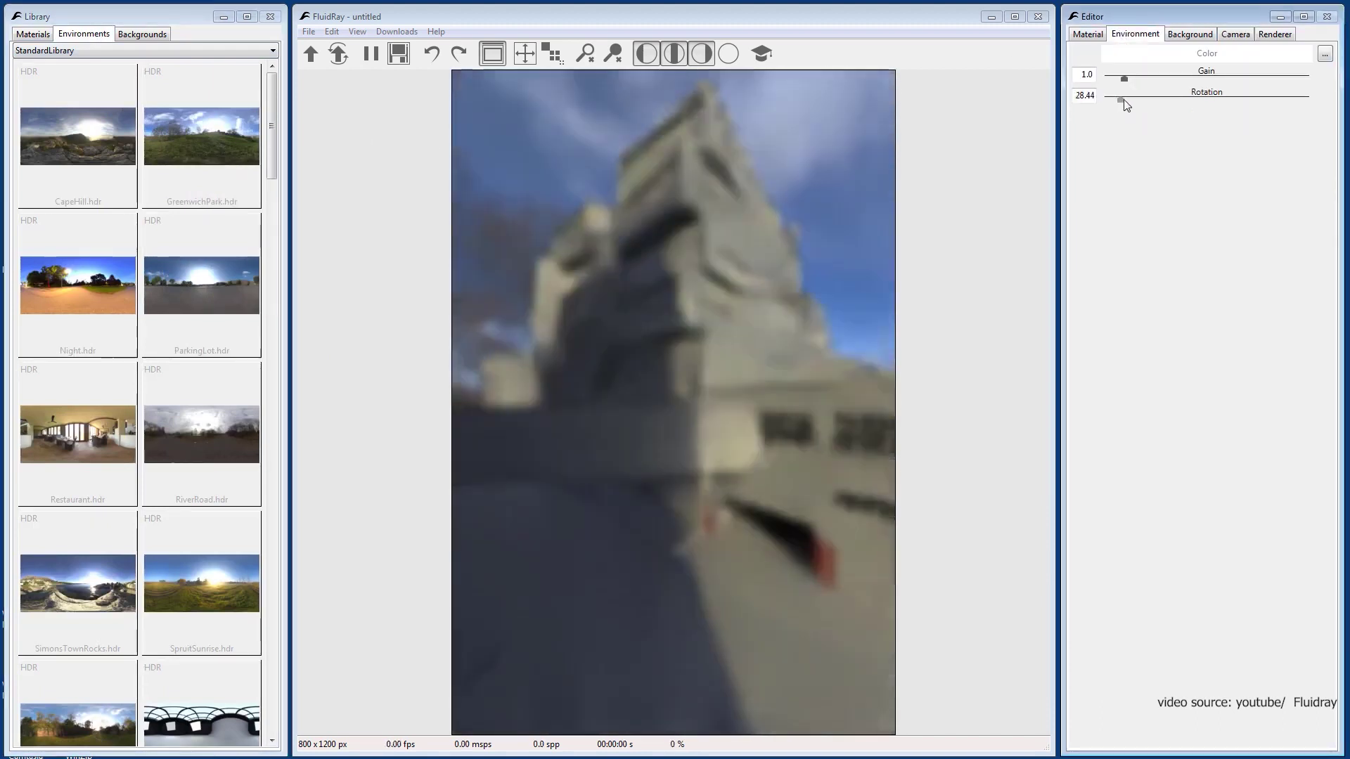
pyautogui.moveTo(271, 124); pyautogui.dragTo(271, 374)
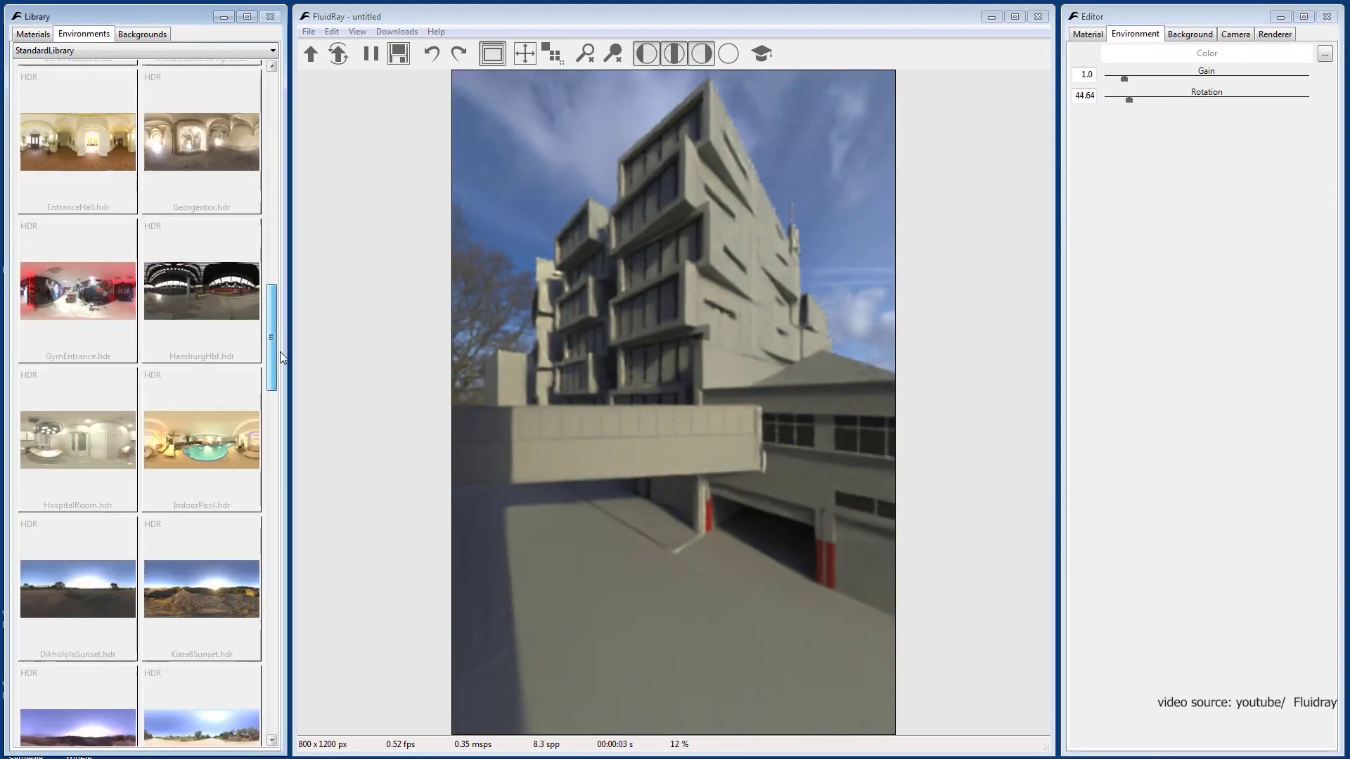
pyautogui.moveTo(77, 500); pyautogui.dragTo(518, 208)
pyautogui.click(1083, 95)
pyautogui.write('243')
pyautogui.press('Return')
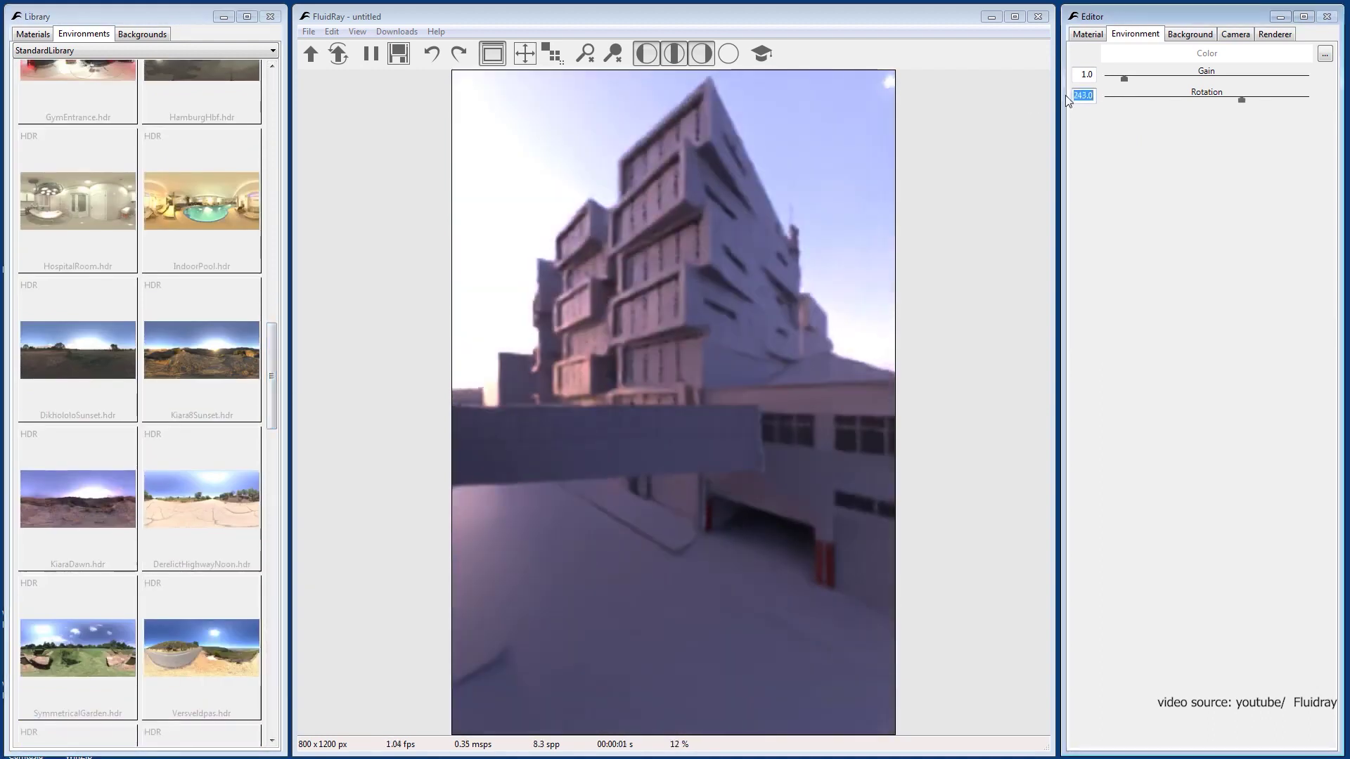